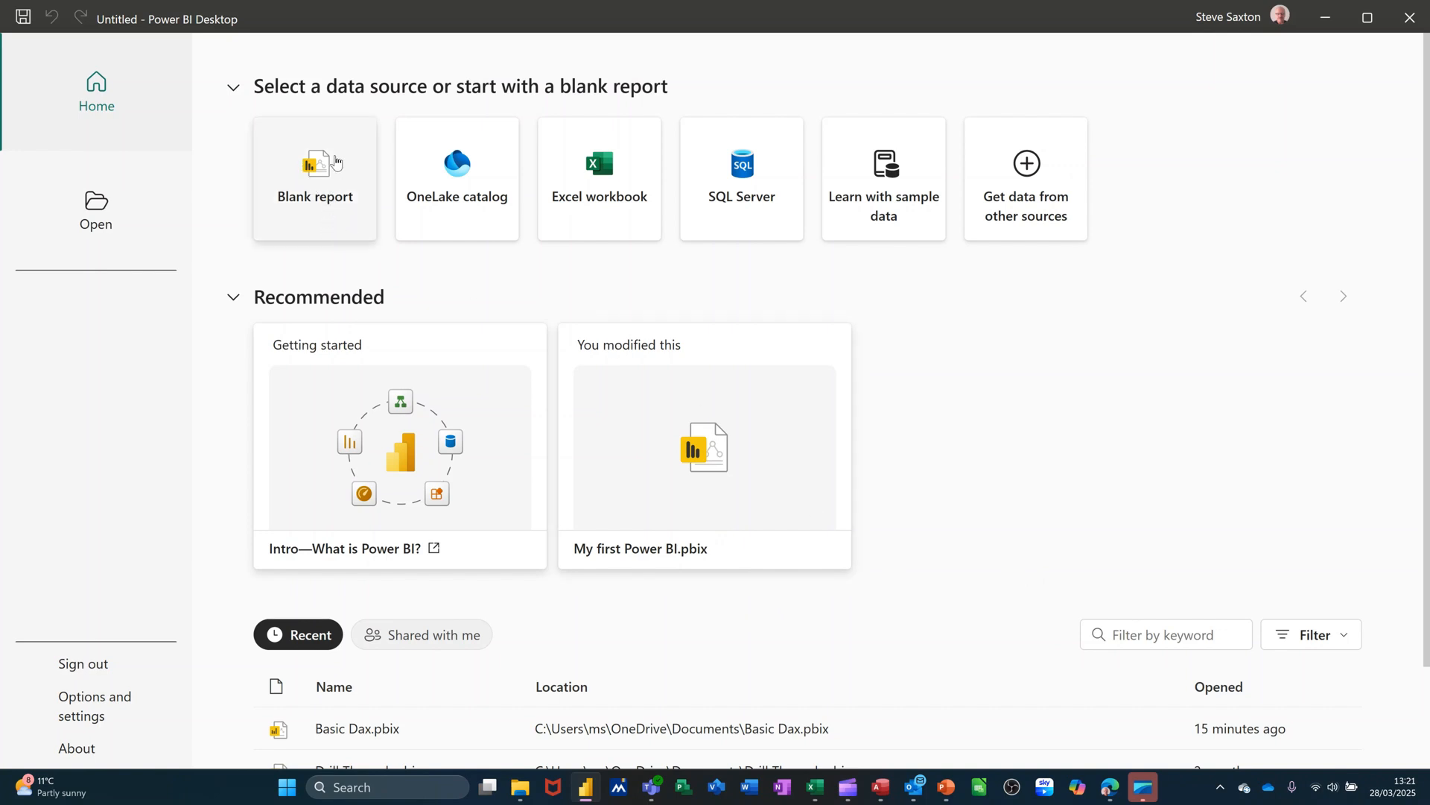
Create a blank report and load the Customer table from the Customers Excel workbook
left_click(318, 169)
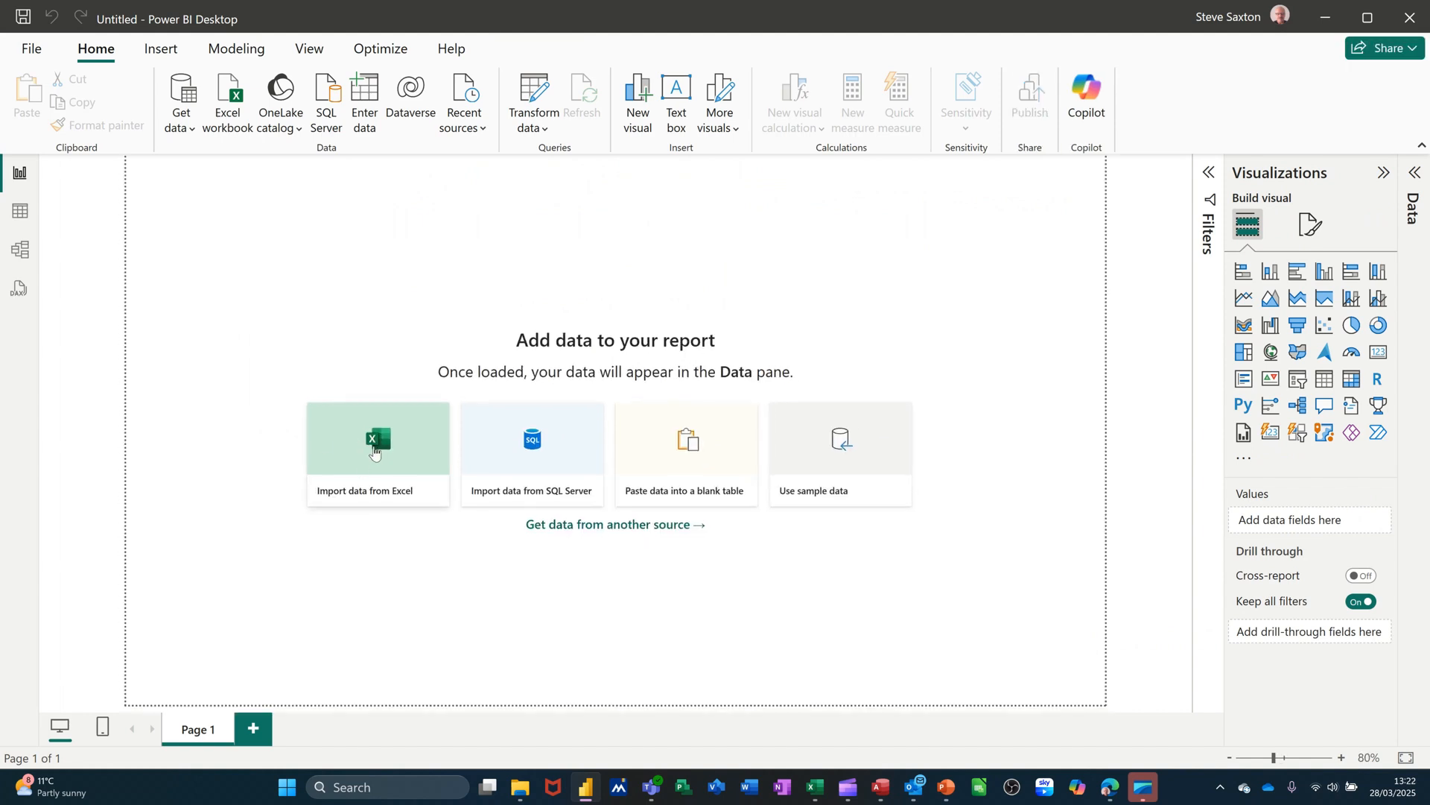
left_click(374, 447)
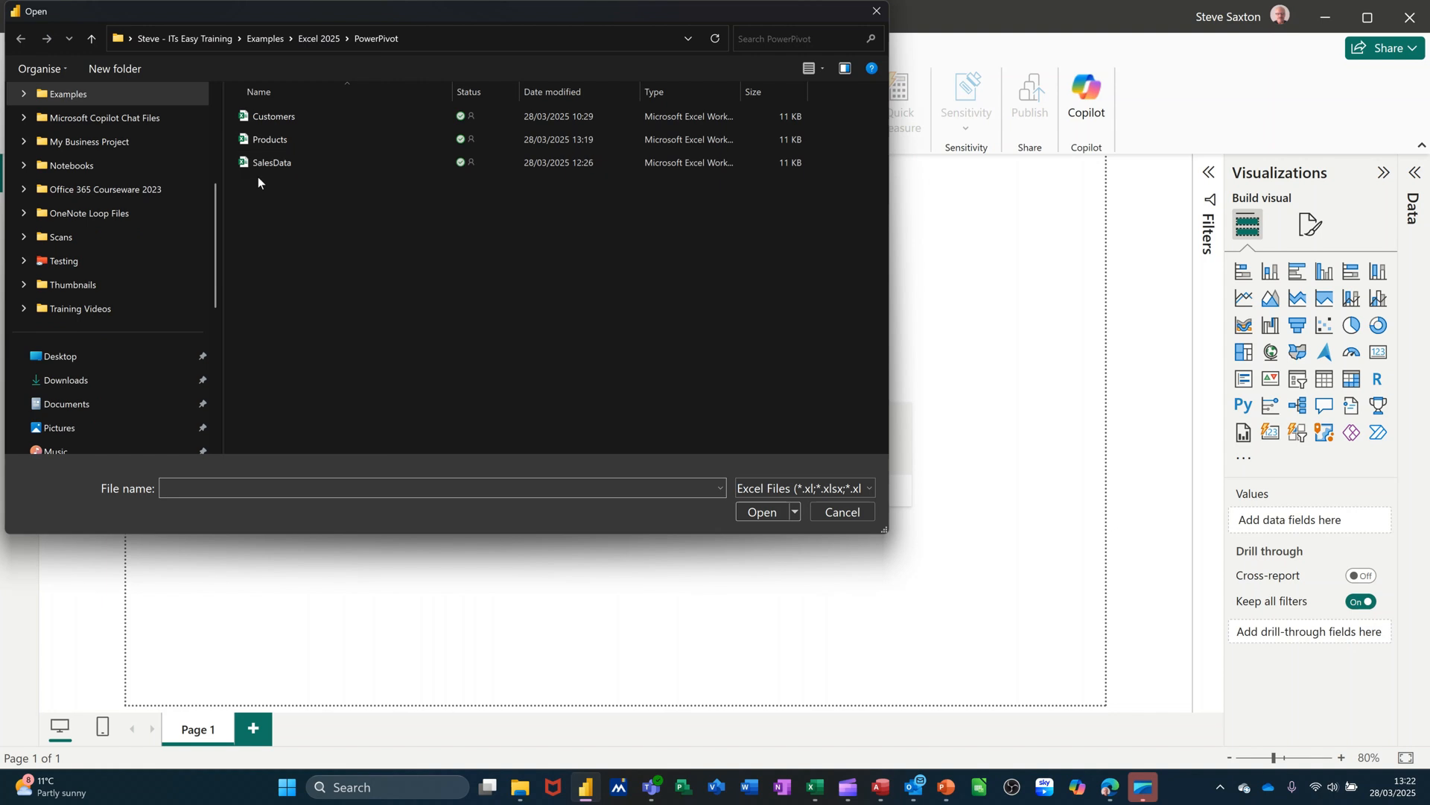
double_click(271, 115)
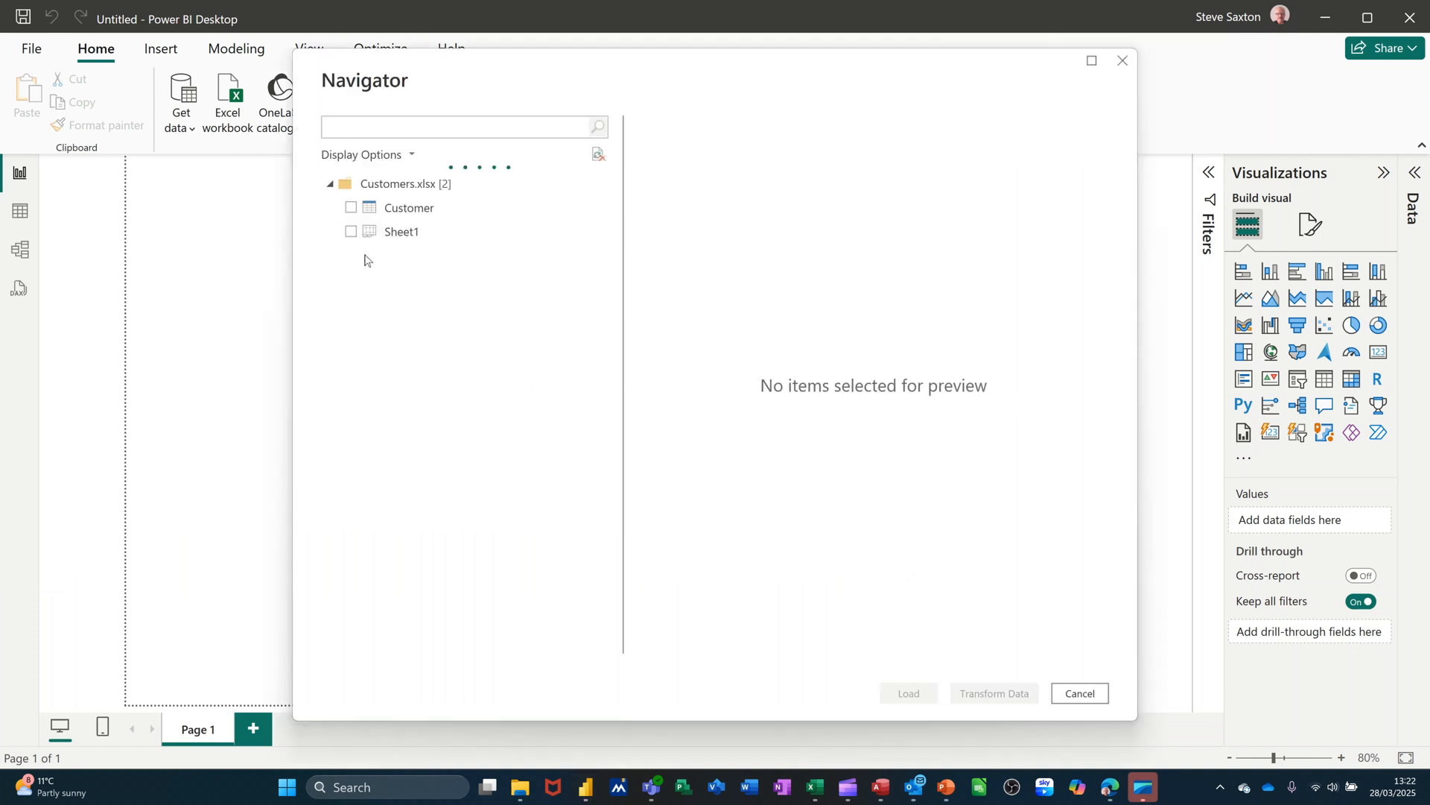
left_click(350, 211)
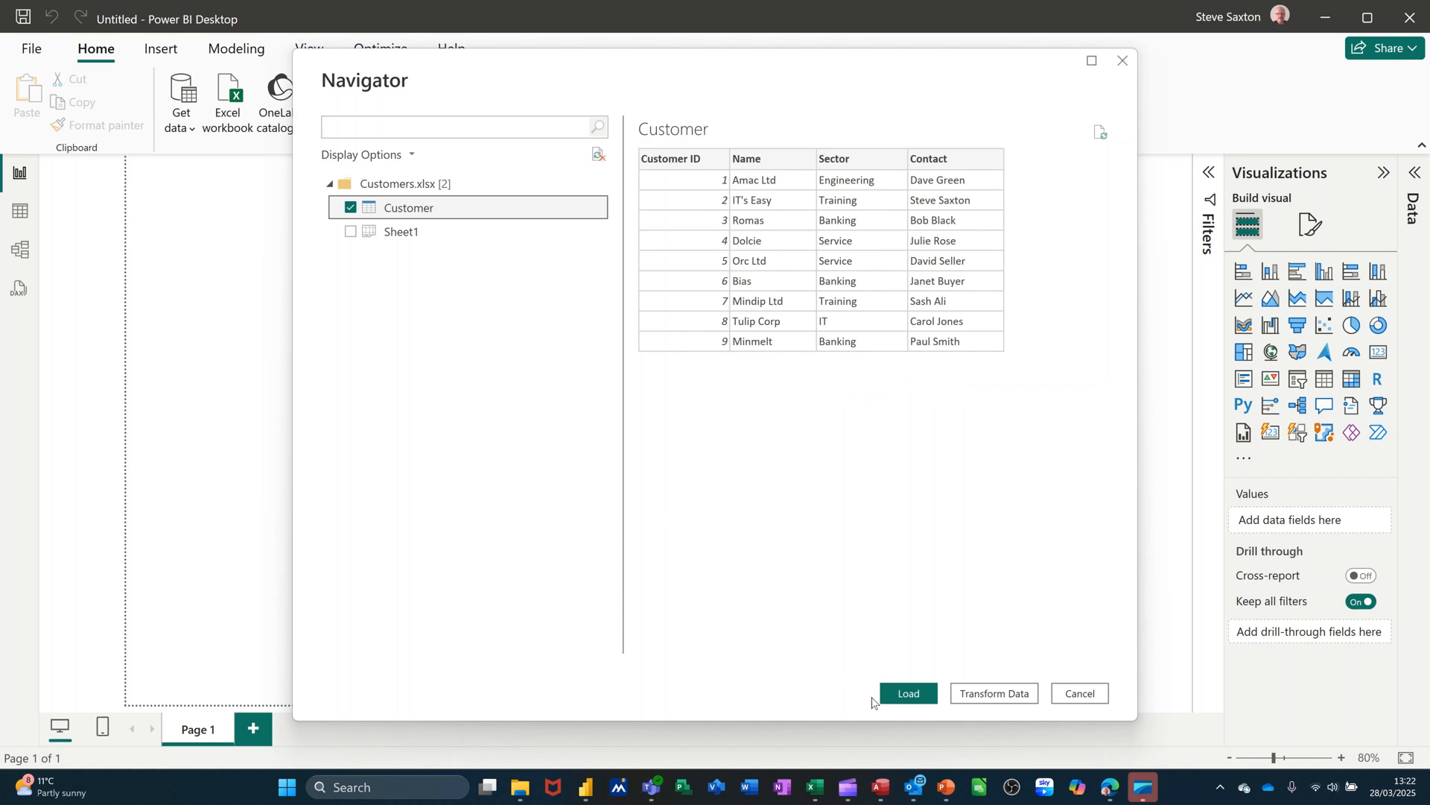
left_click(897, 694)
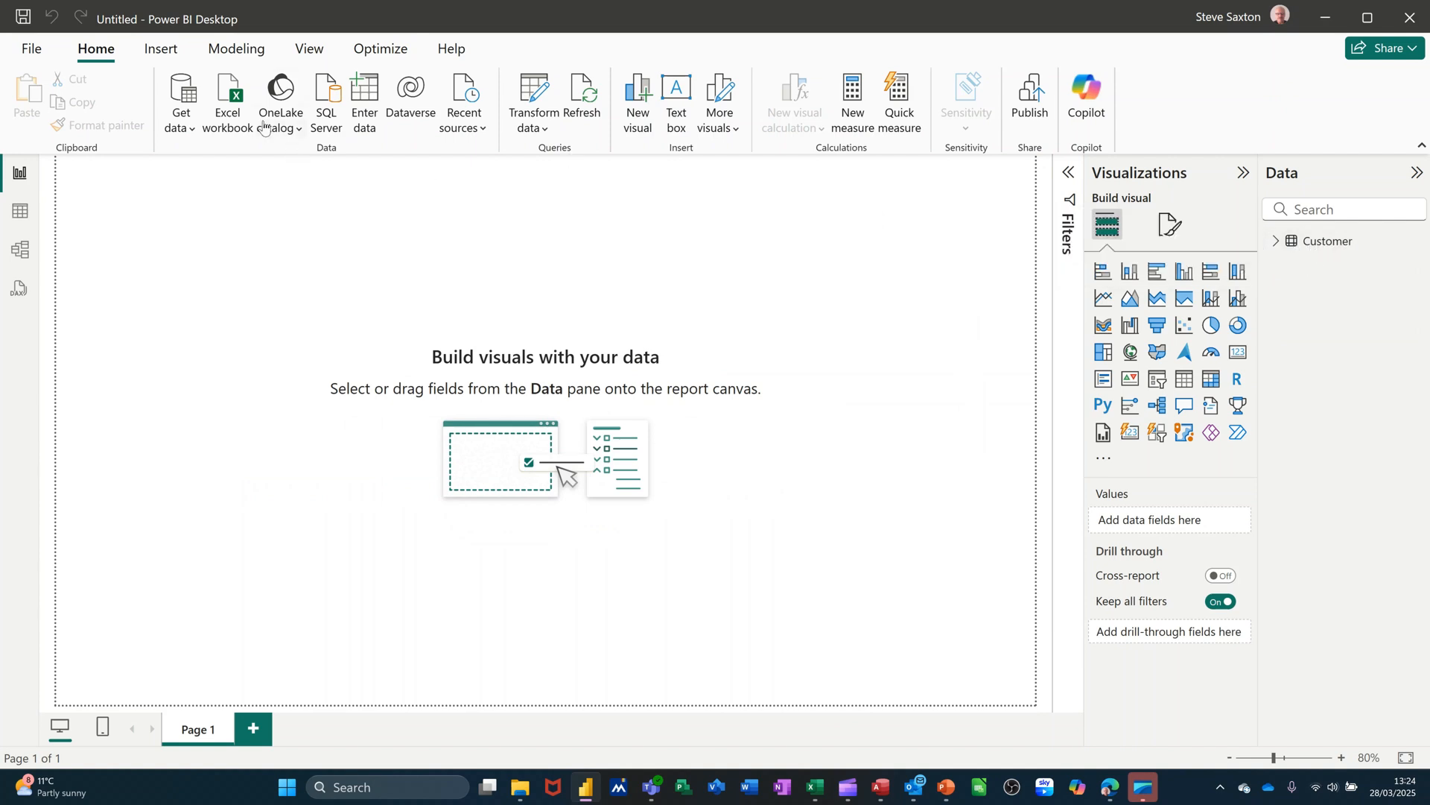
Open the Products Excel workbook as another data source for the report
left_click(232, 92)
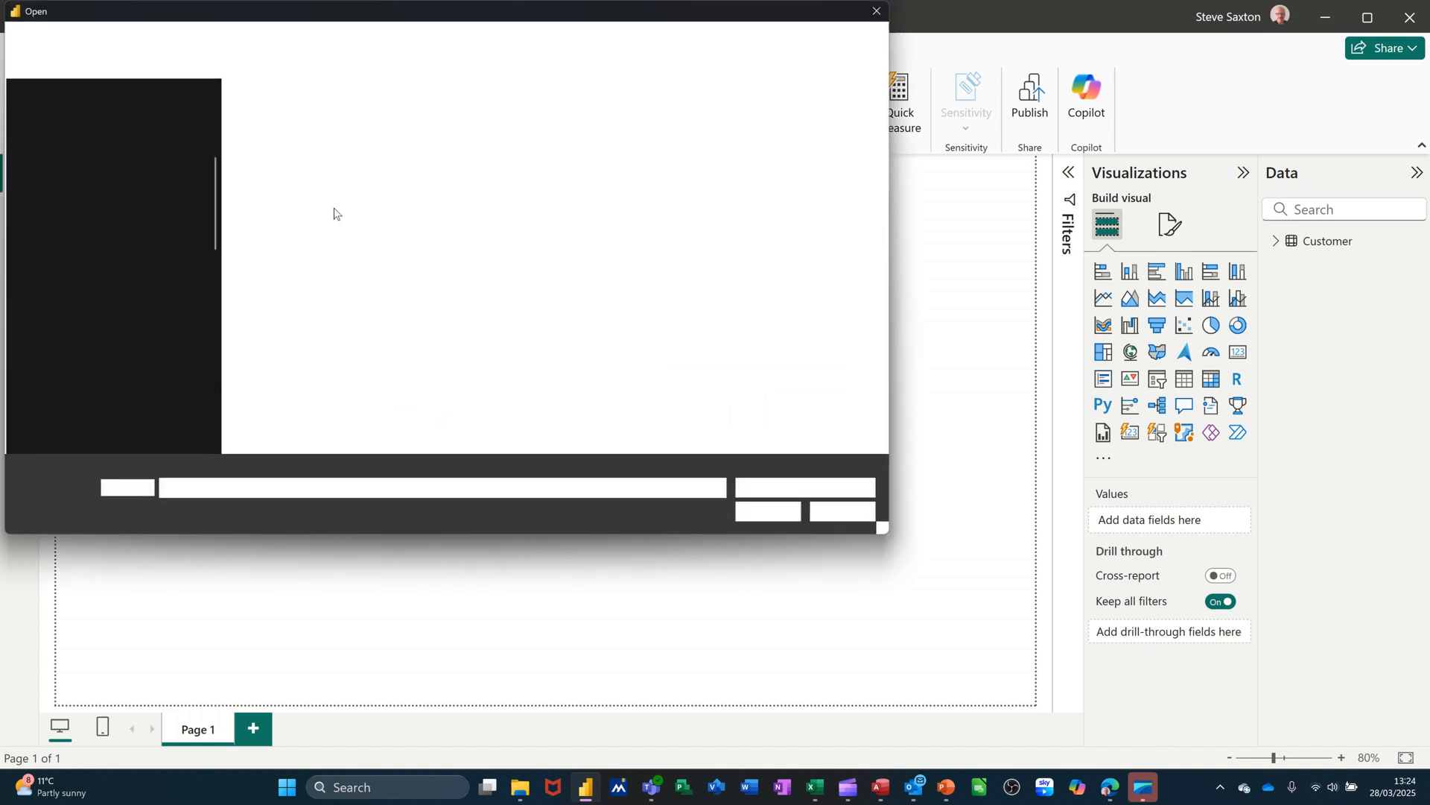
left_click(283, 145)
left_click(763, 513)
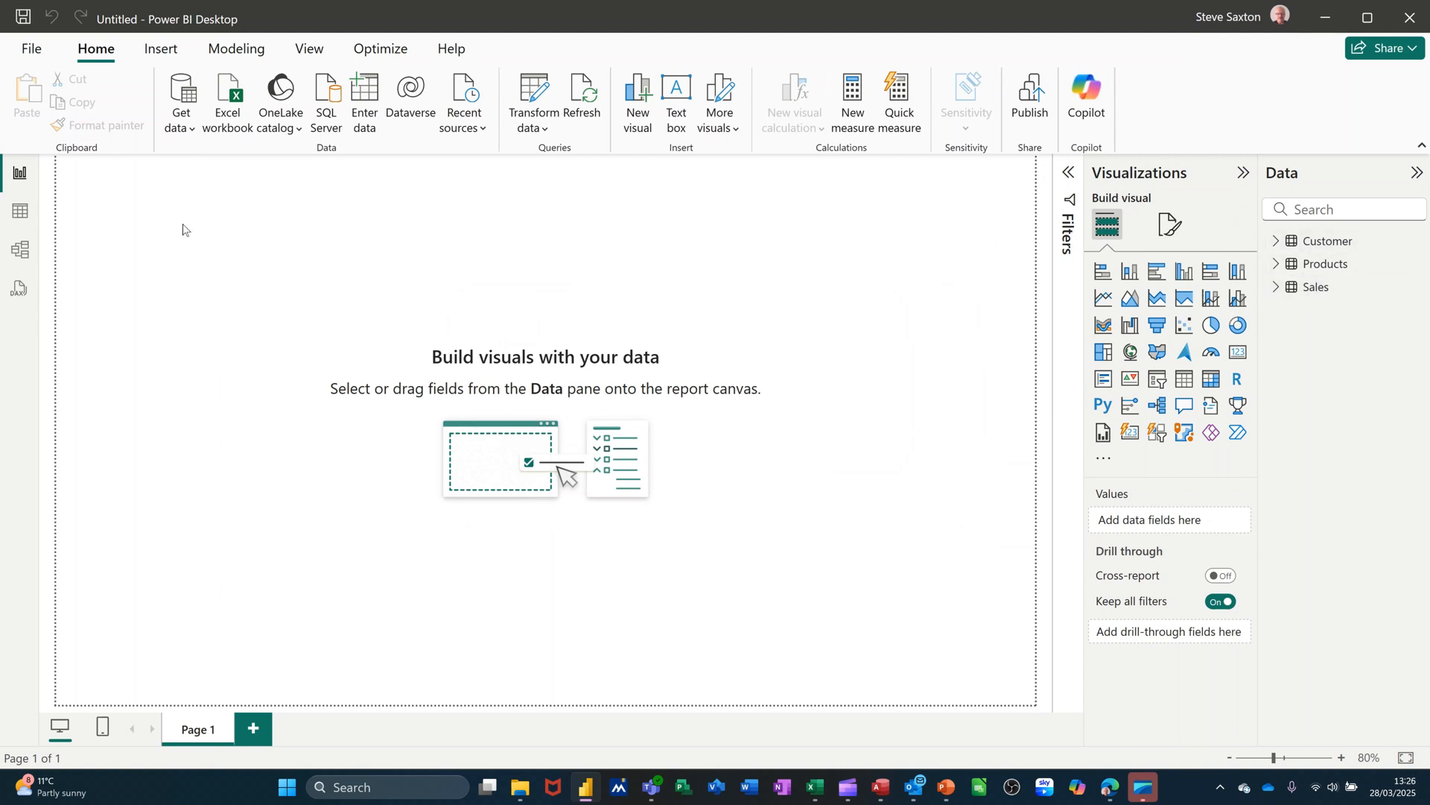
Review the rows of the imported Customer, Products and Sales tables
left_click(18, 216)
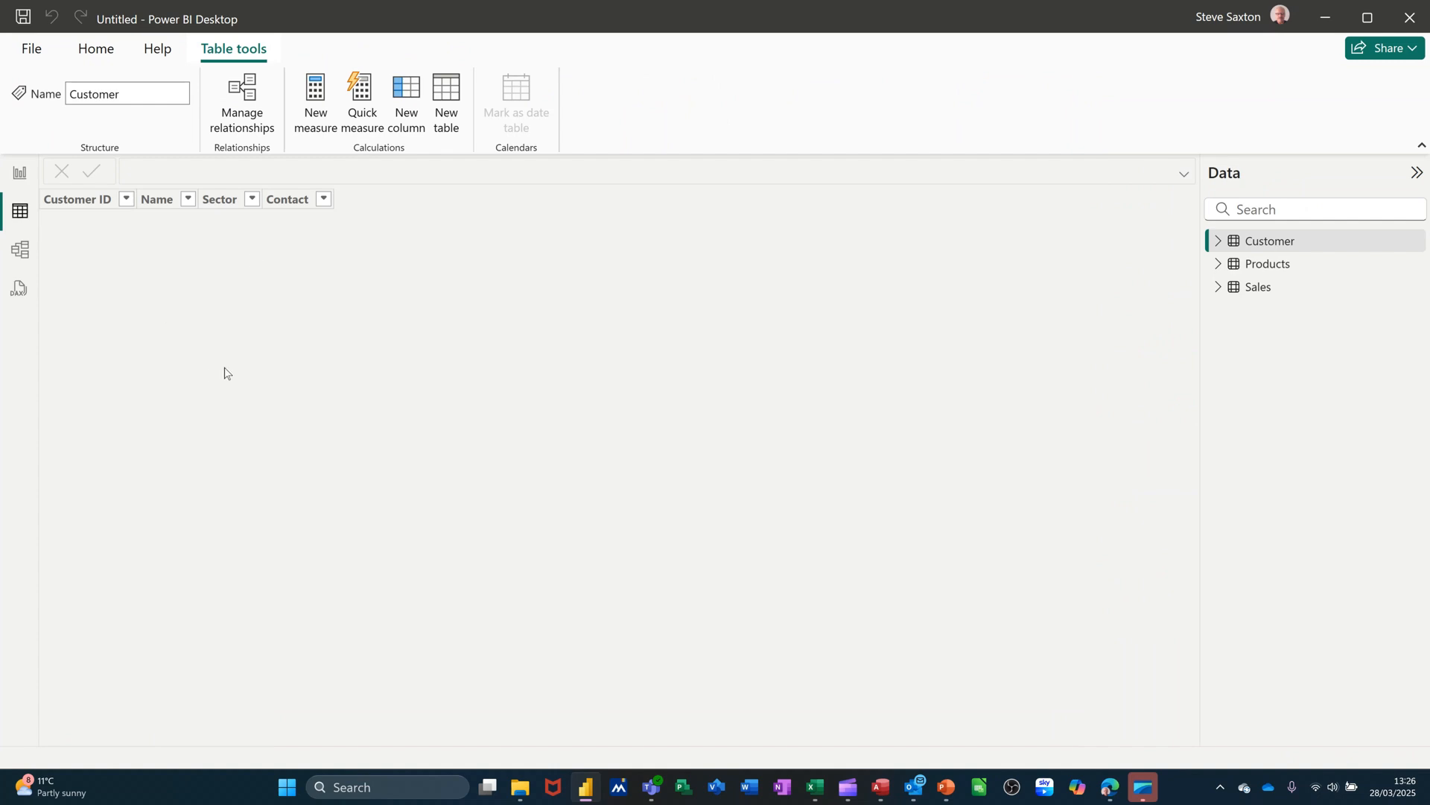
left_click(1254, 267)
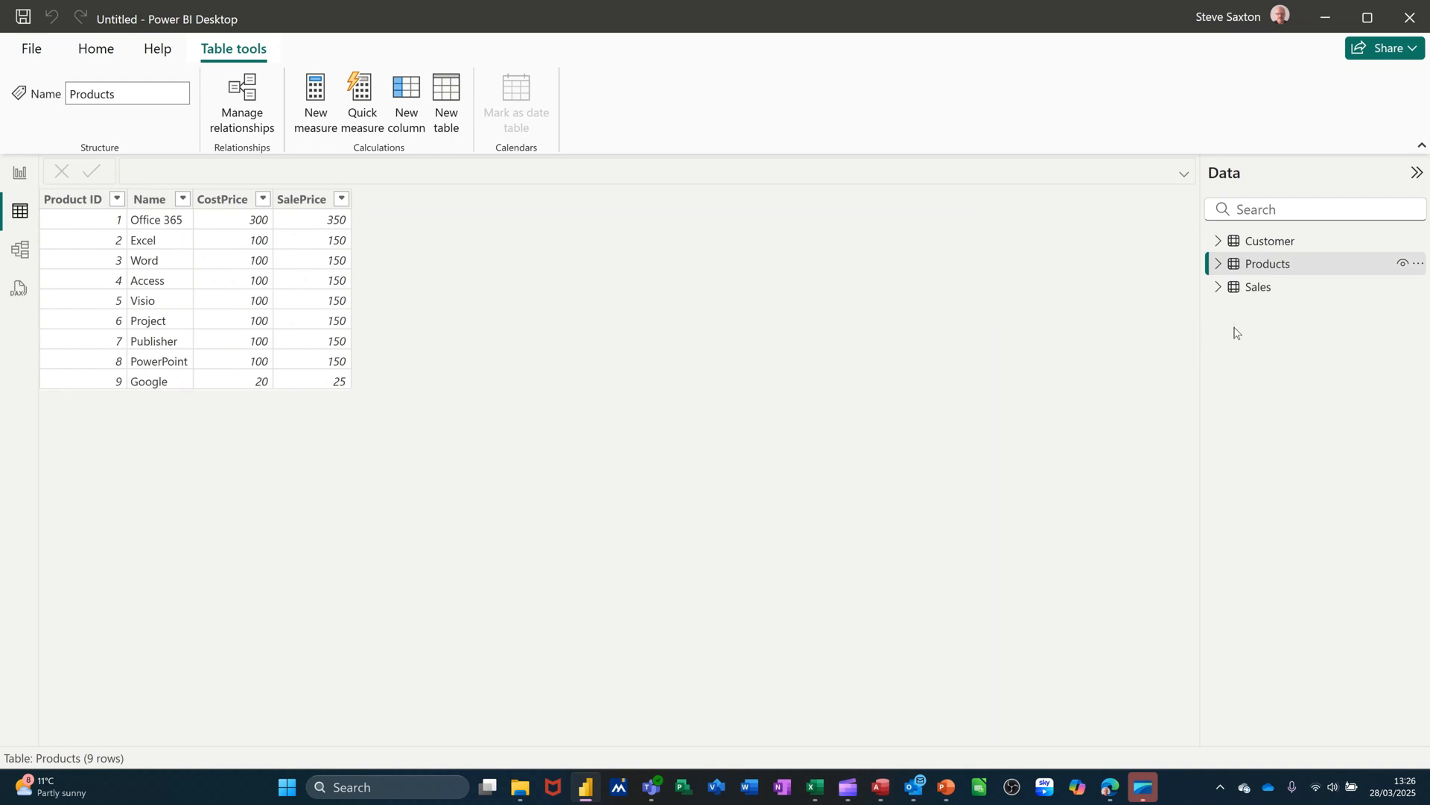
left_click(1254, 289)
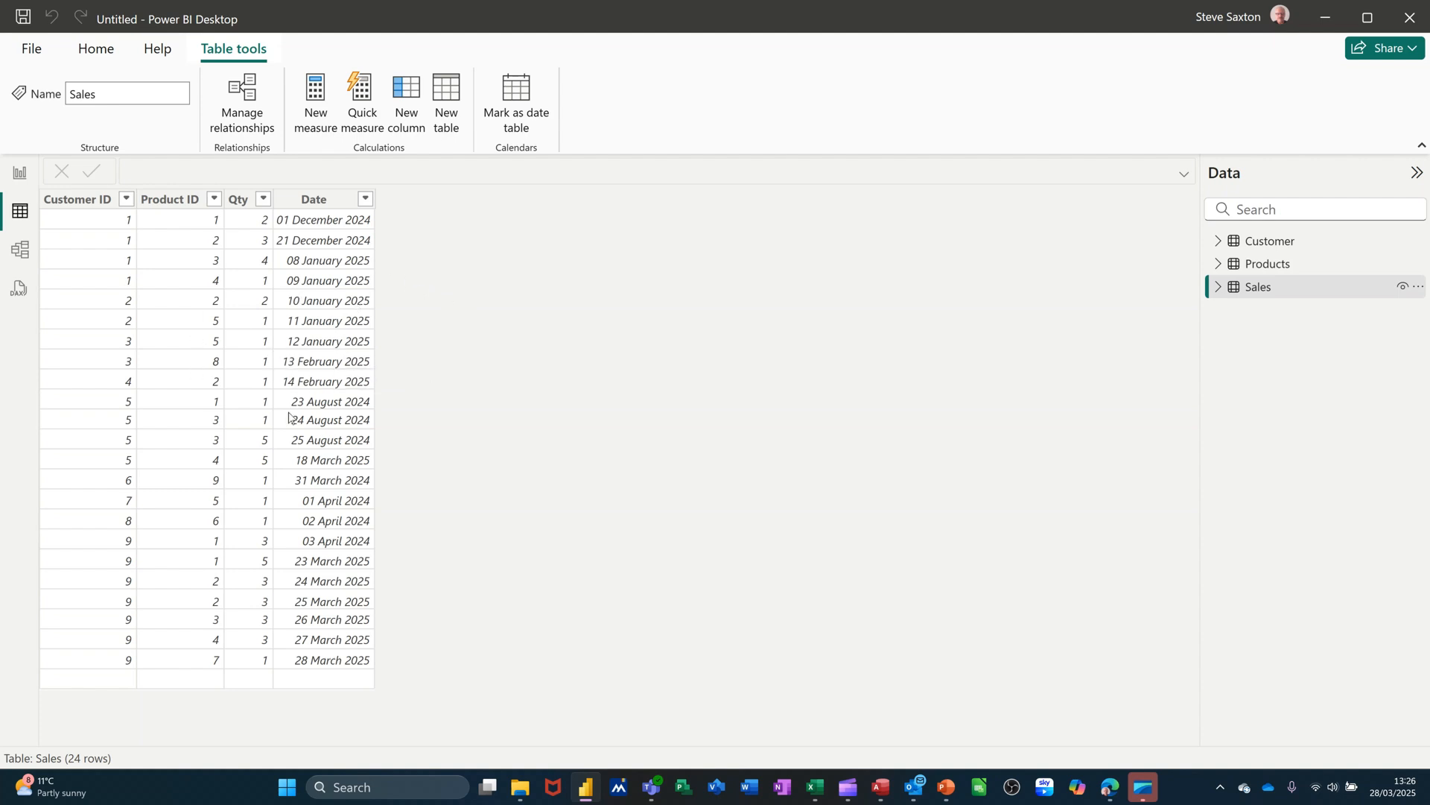
Rearrange the model diagram so Sales sits centred below Customer and Products, with Products across from Customer
left_click(18, 254)
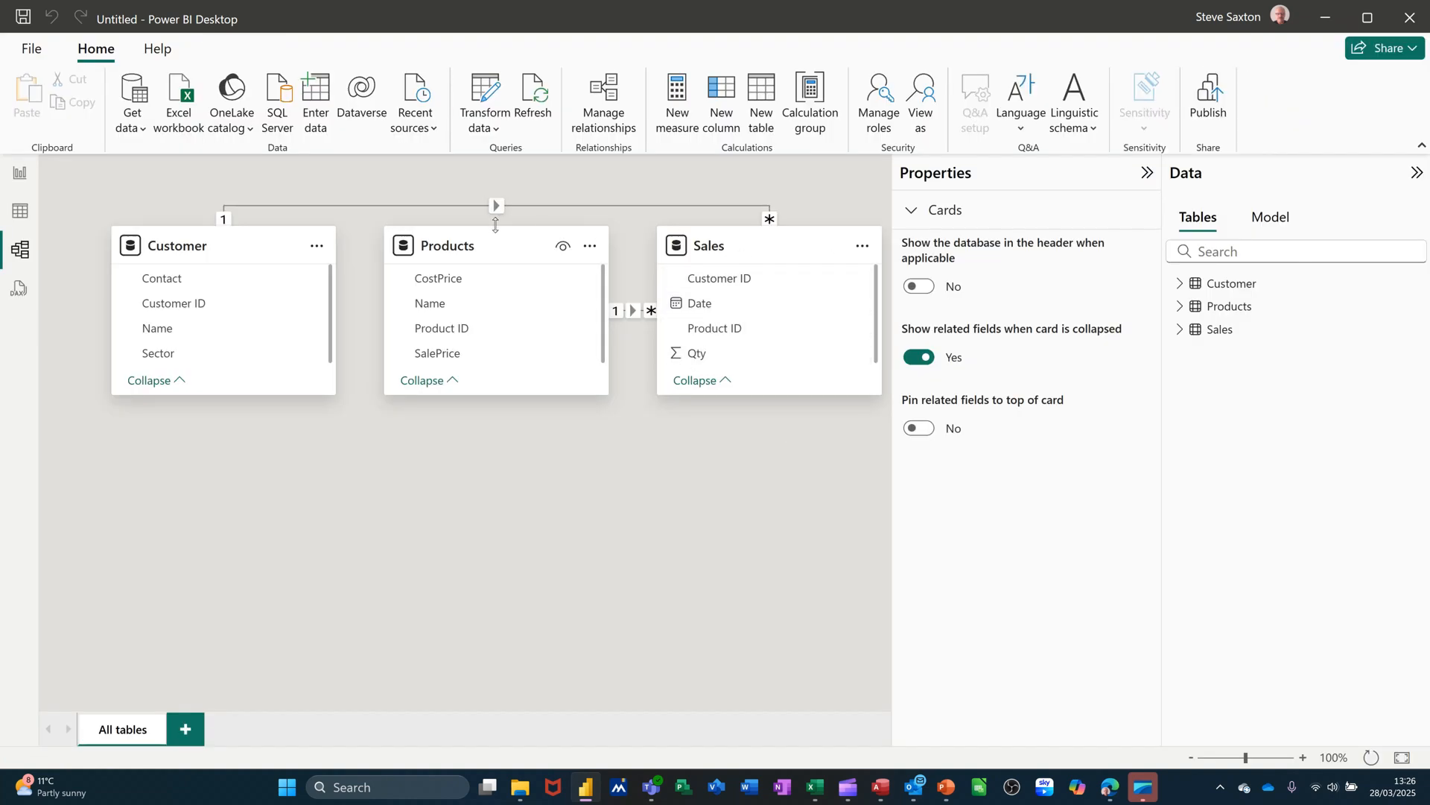
mouse_move(498, 248)
left_click_drag(498, 248, 696, 491)
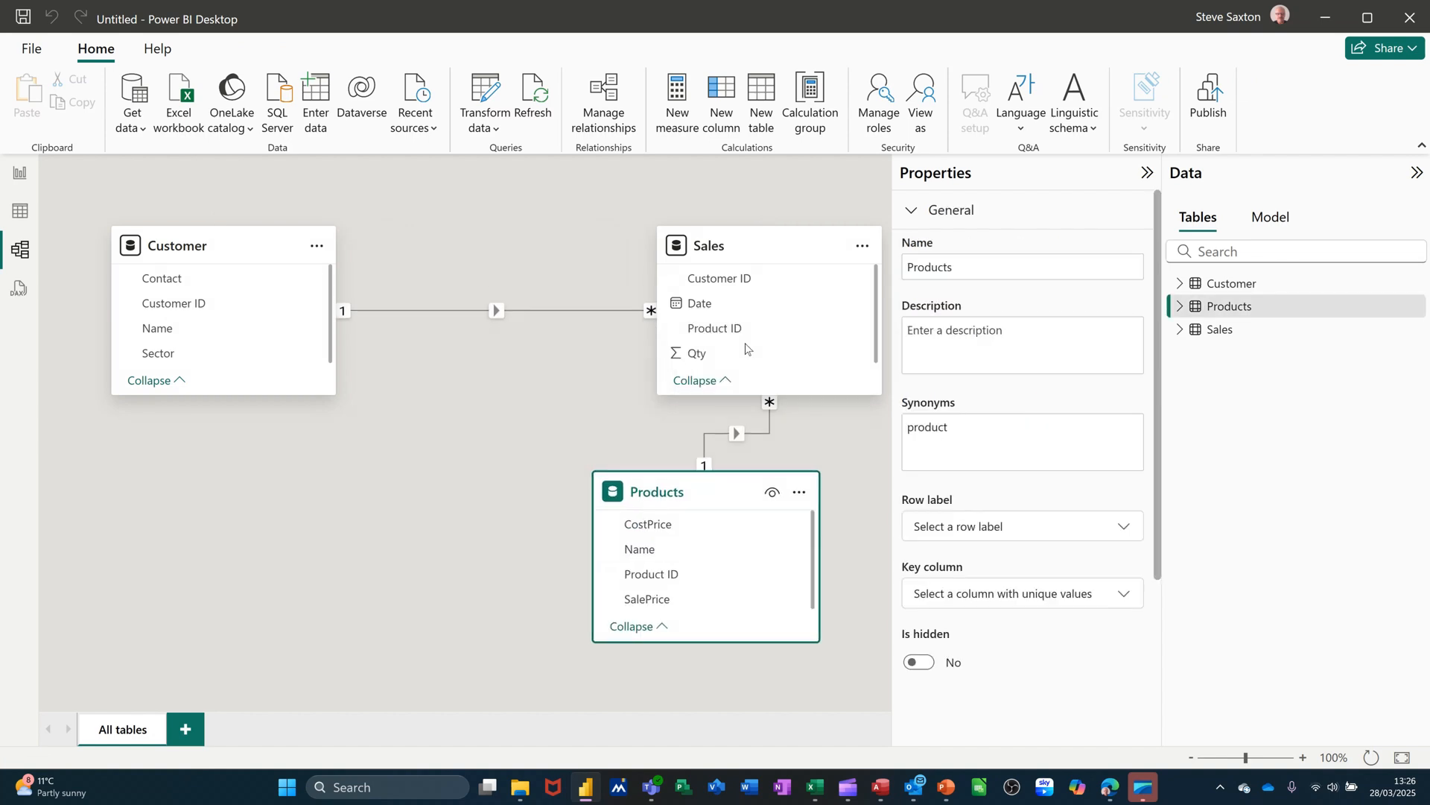
mouse_move(765, 241)
left_click_drag(765, 241, 416, 514)
left_click_drag(710, 474, 772, 255)
mouse_move(438, 521)
left_click_drag(438, 521, 514, 485)
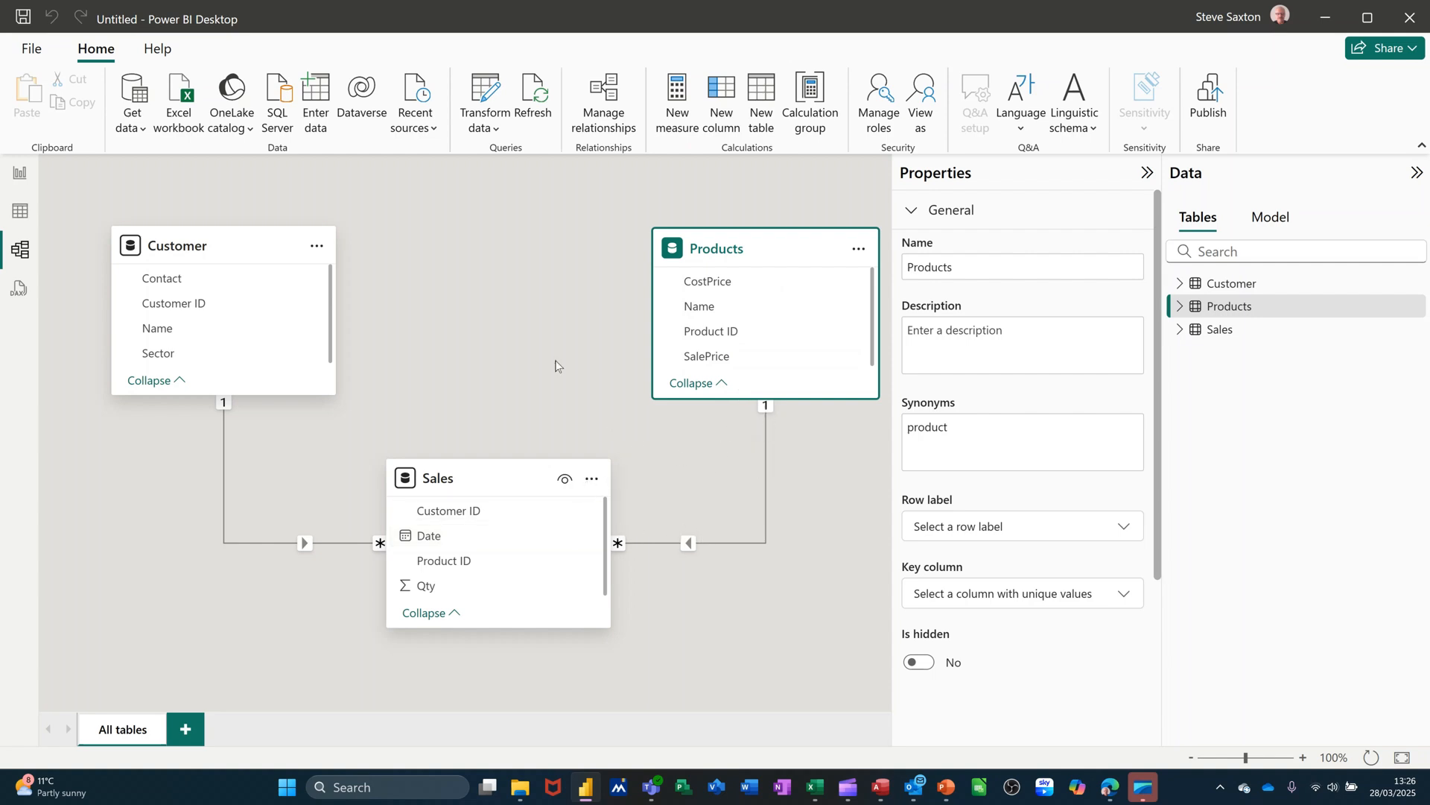
mouse_move(484, 489)
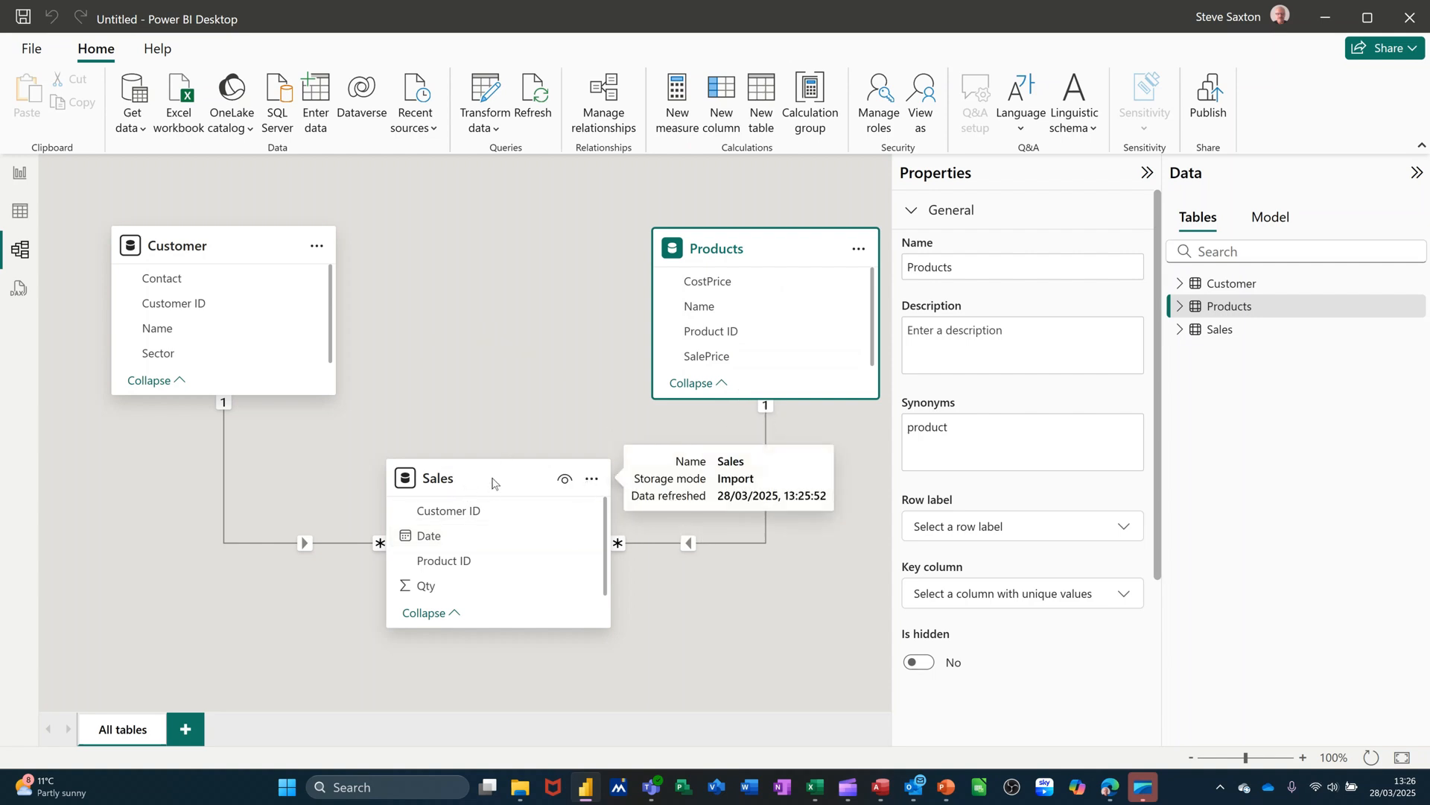
left_click_drag(491, 486, 495, 467)
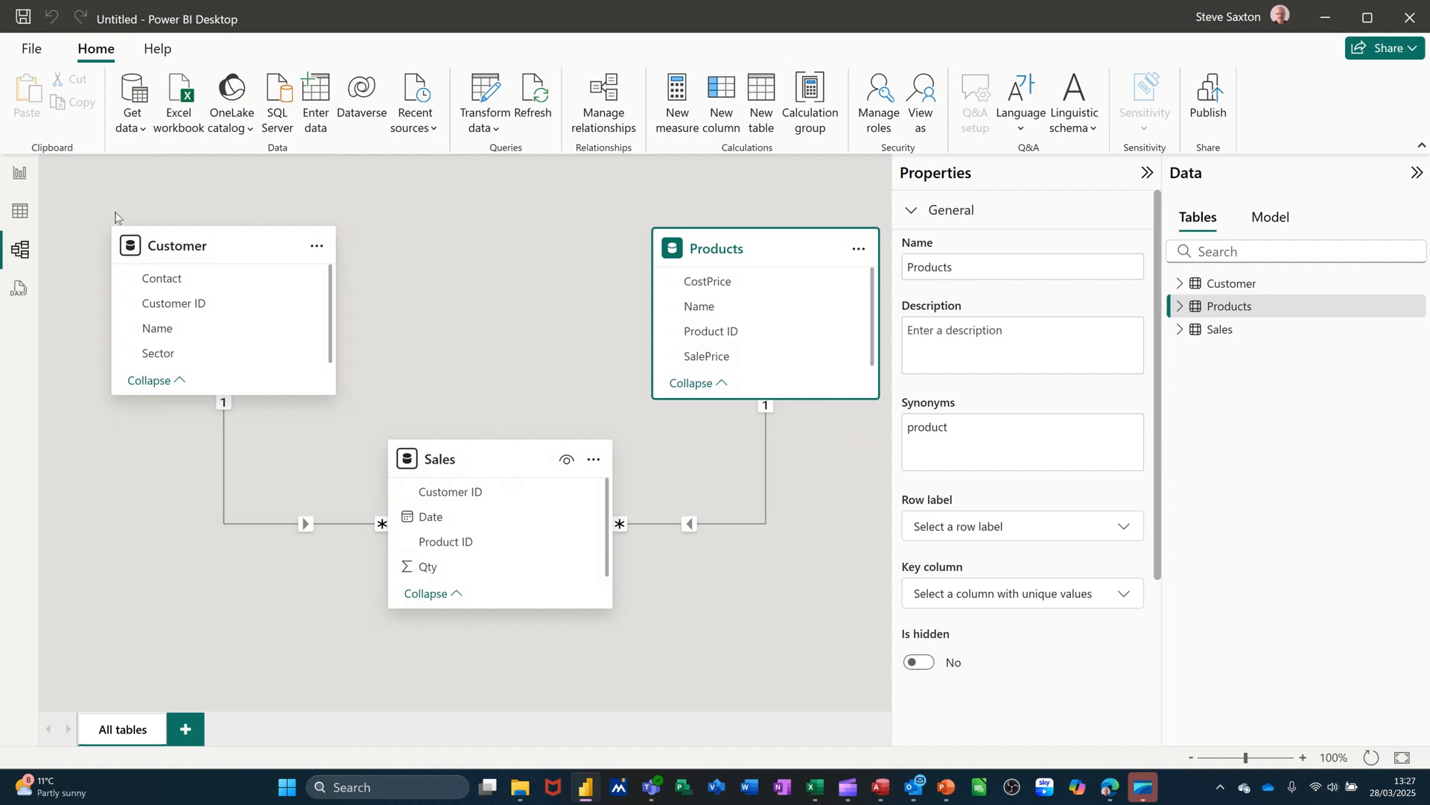
Add a measure to the Products table defined as Total Sales Price = sum(Products[SalePrice])
left_click(18, 215)
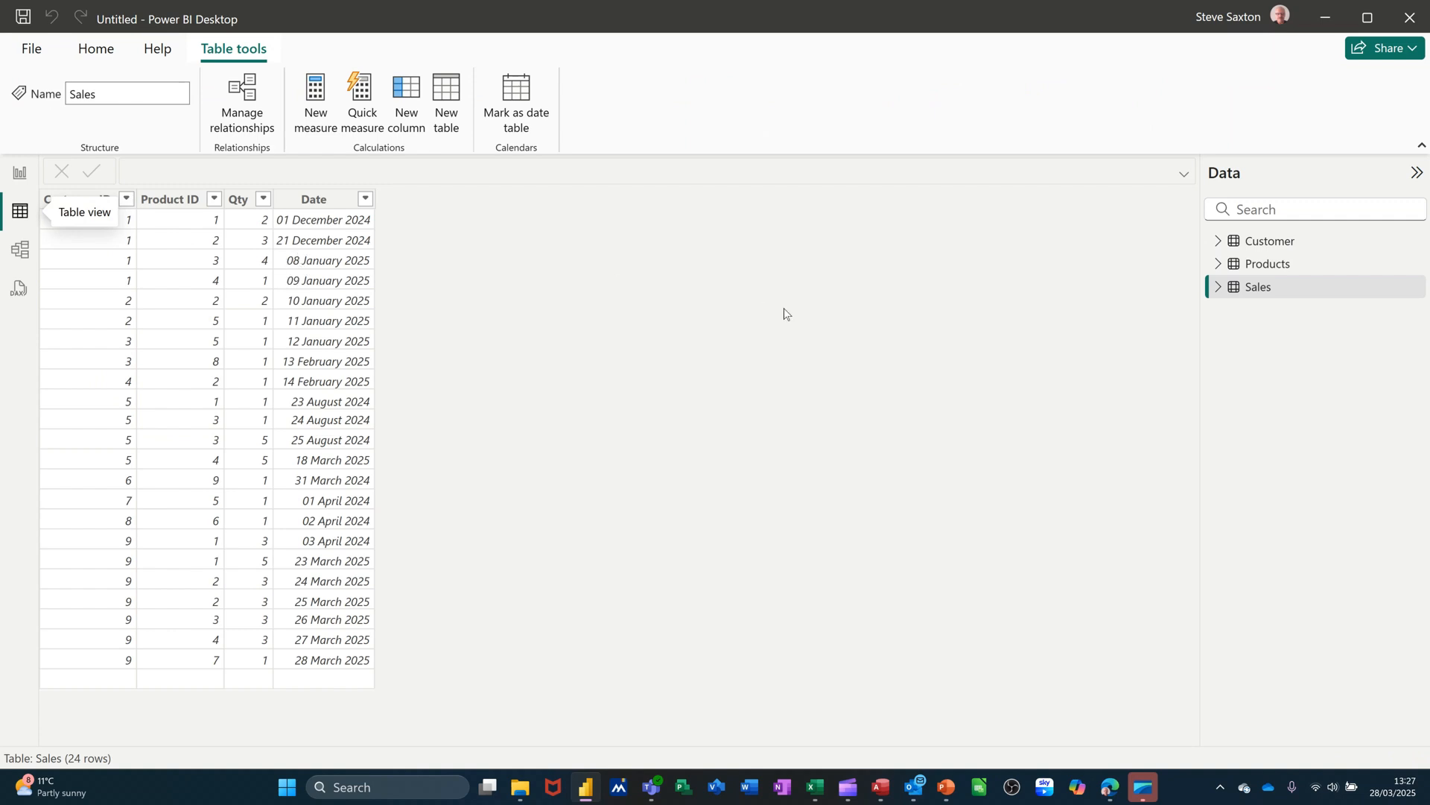
left_click(1234, 269)
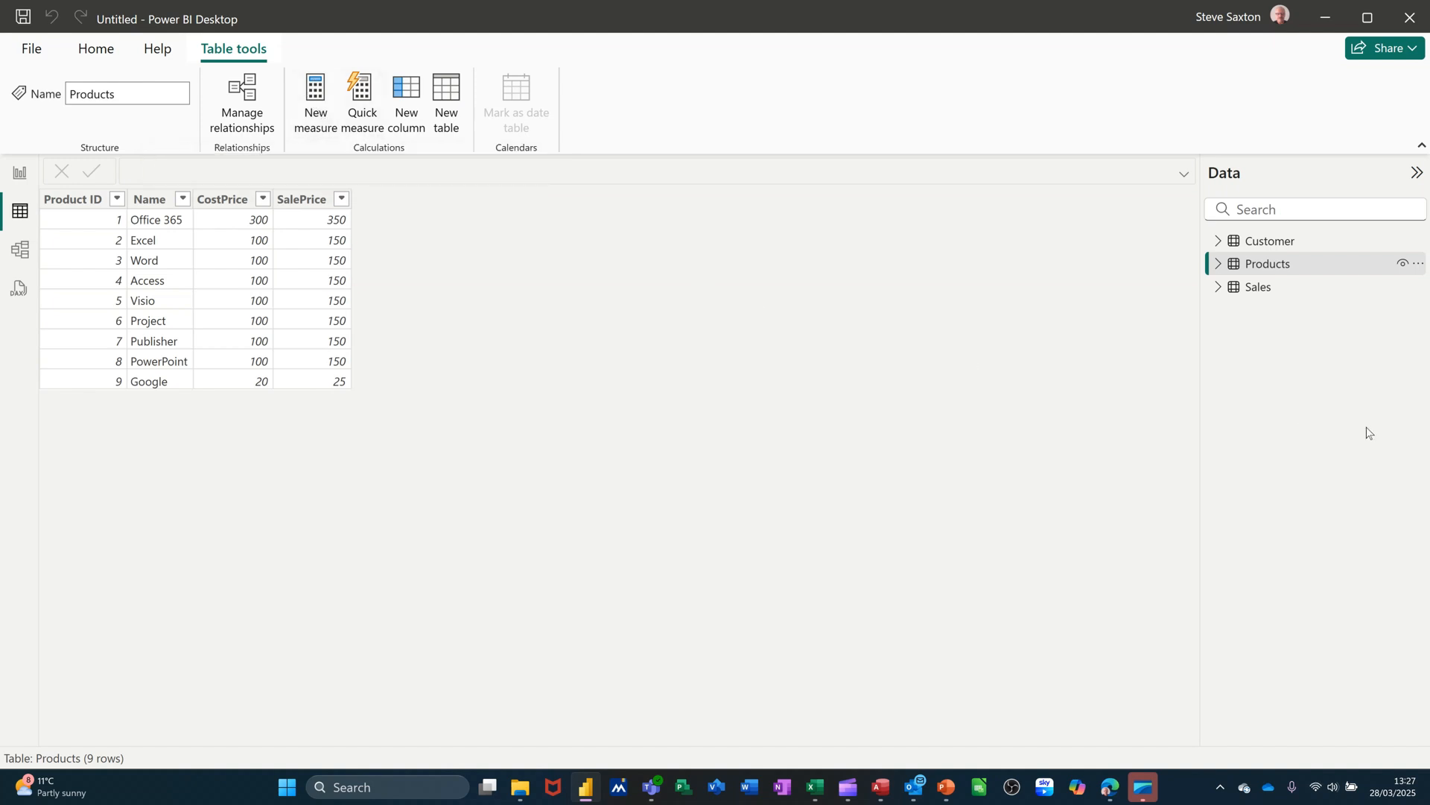
right_click(1273, 273)
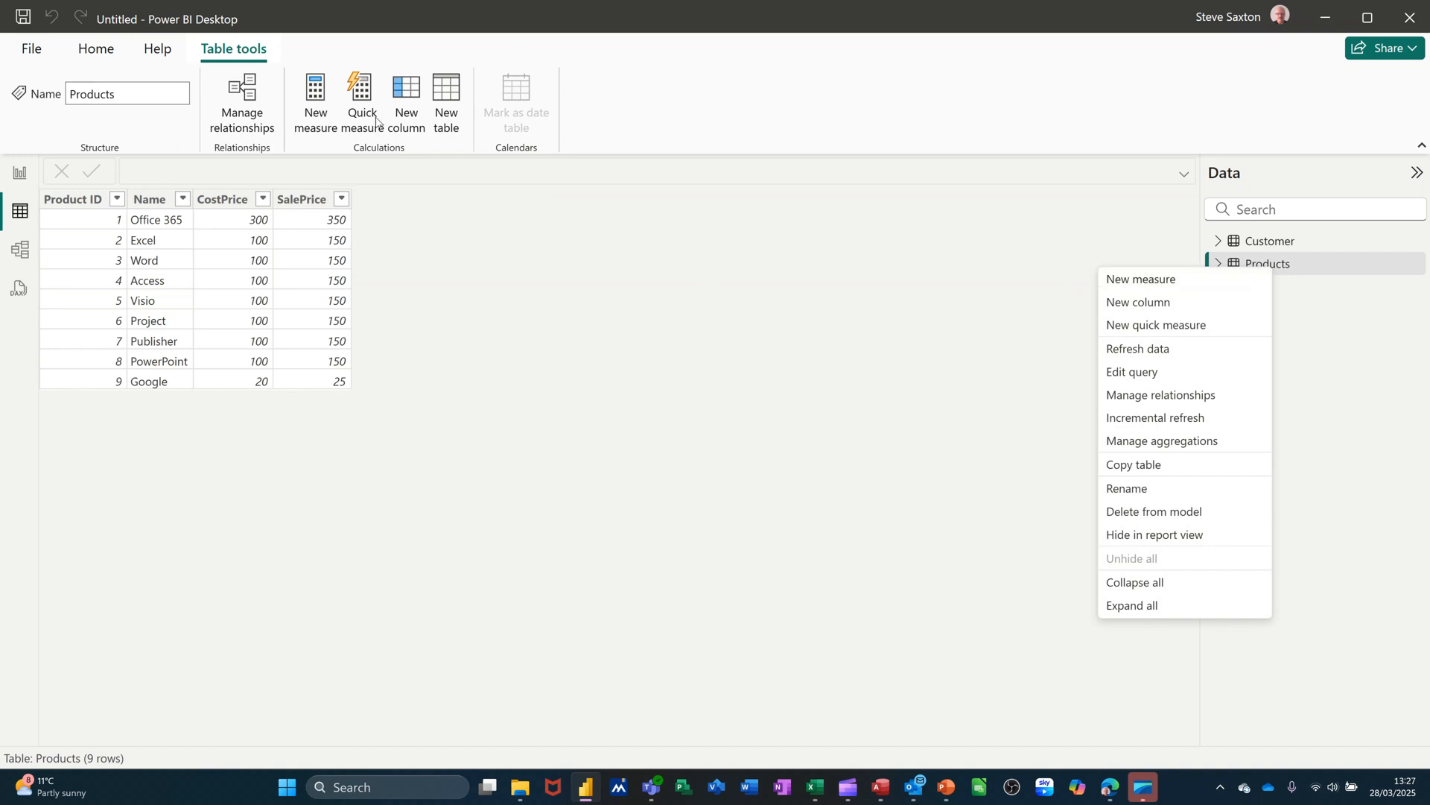
left_click(314, 89)
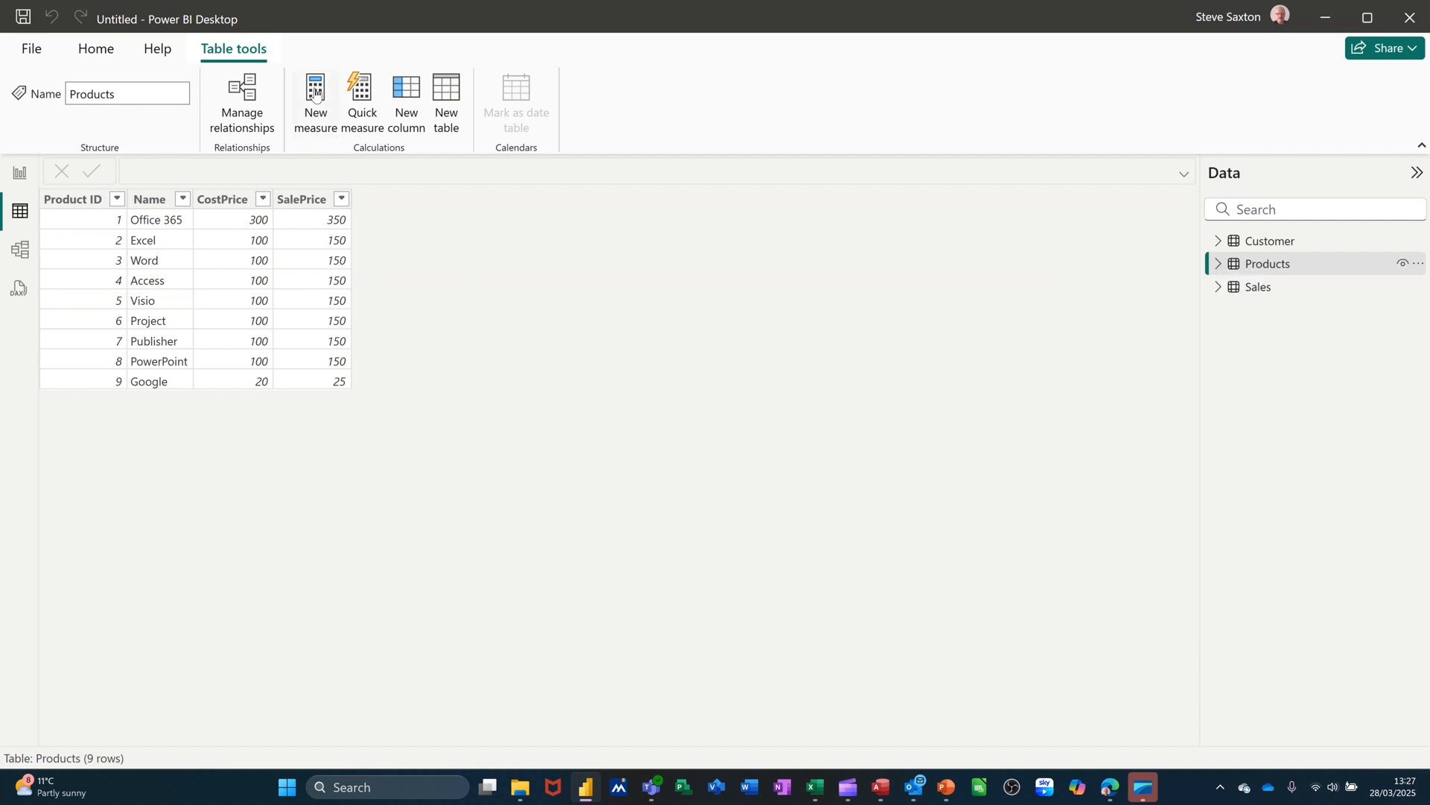
left_click(314, 90)
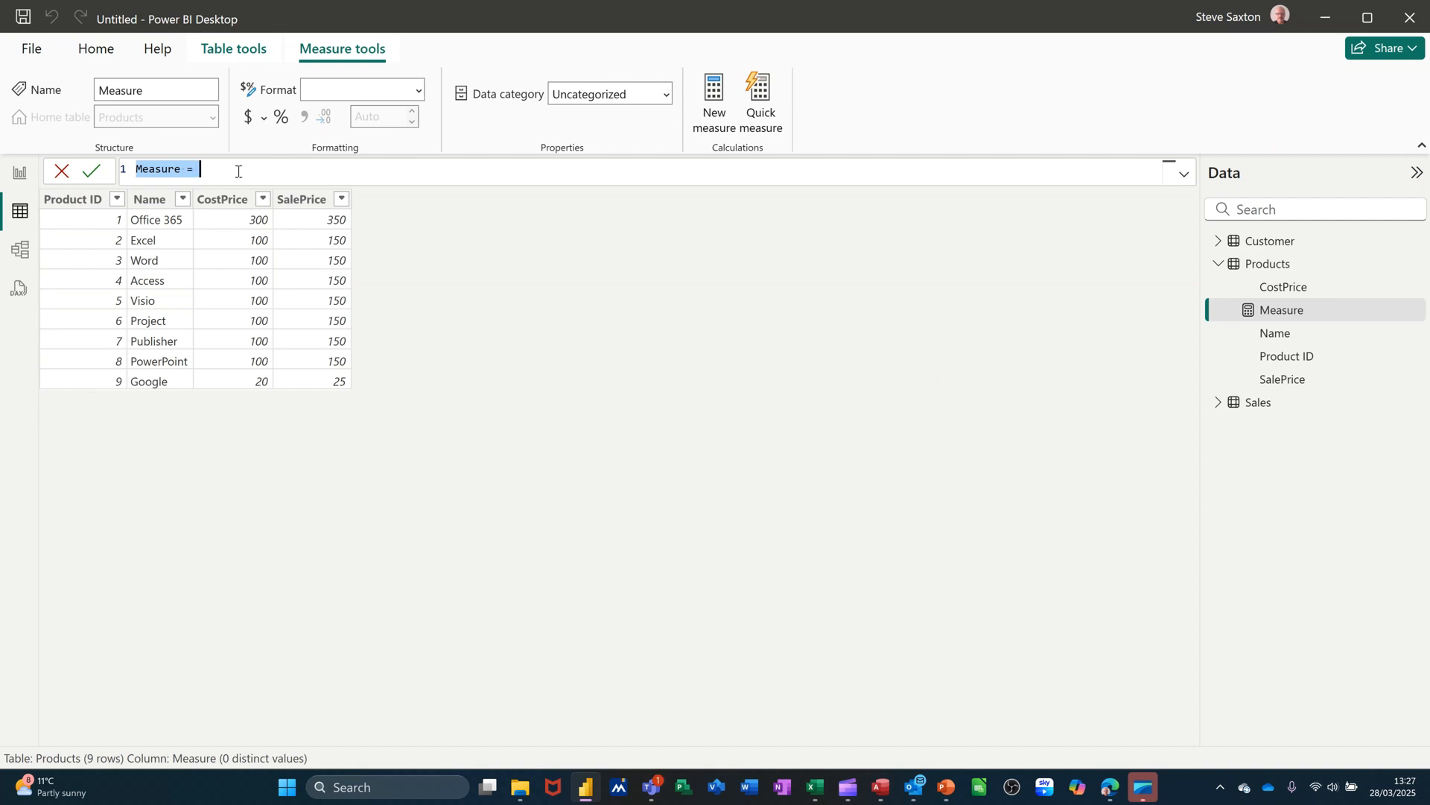
double_click(145, 168)
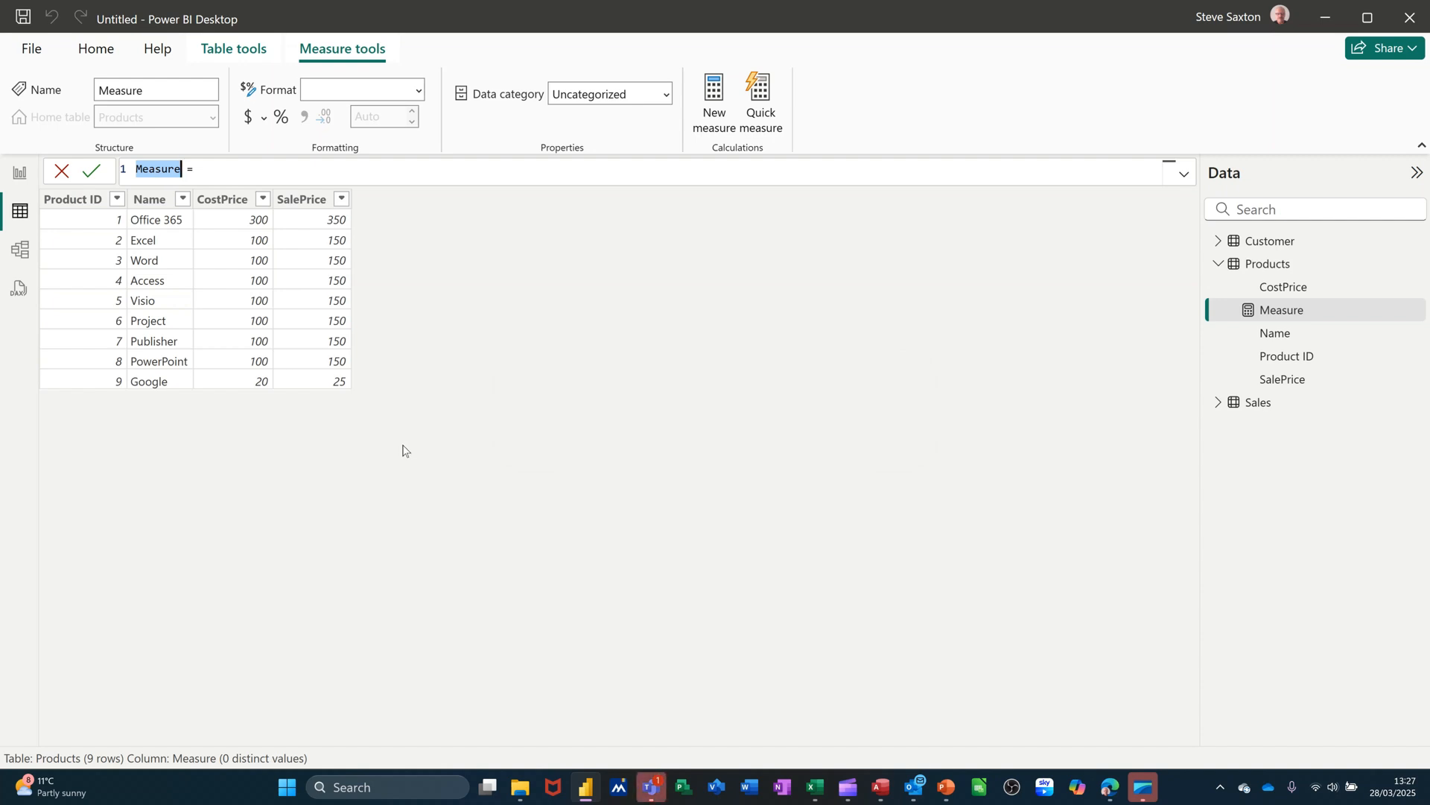
type("Total Sal")
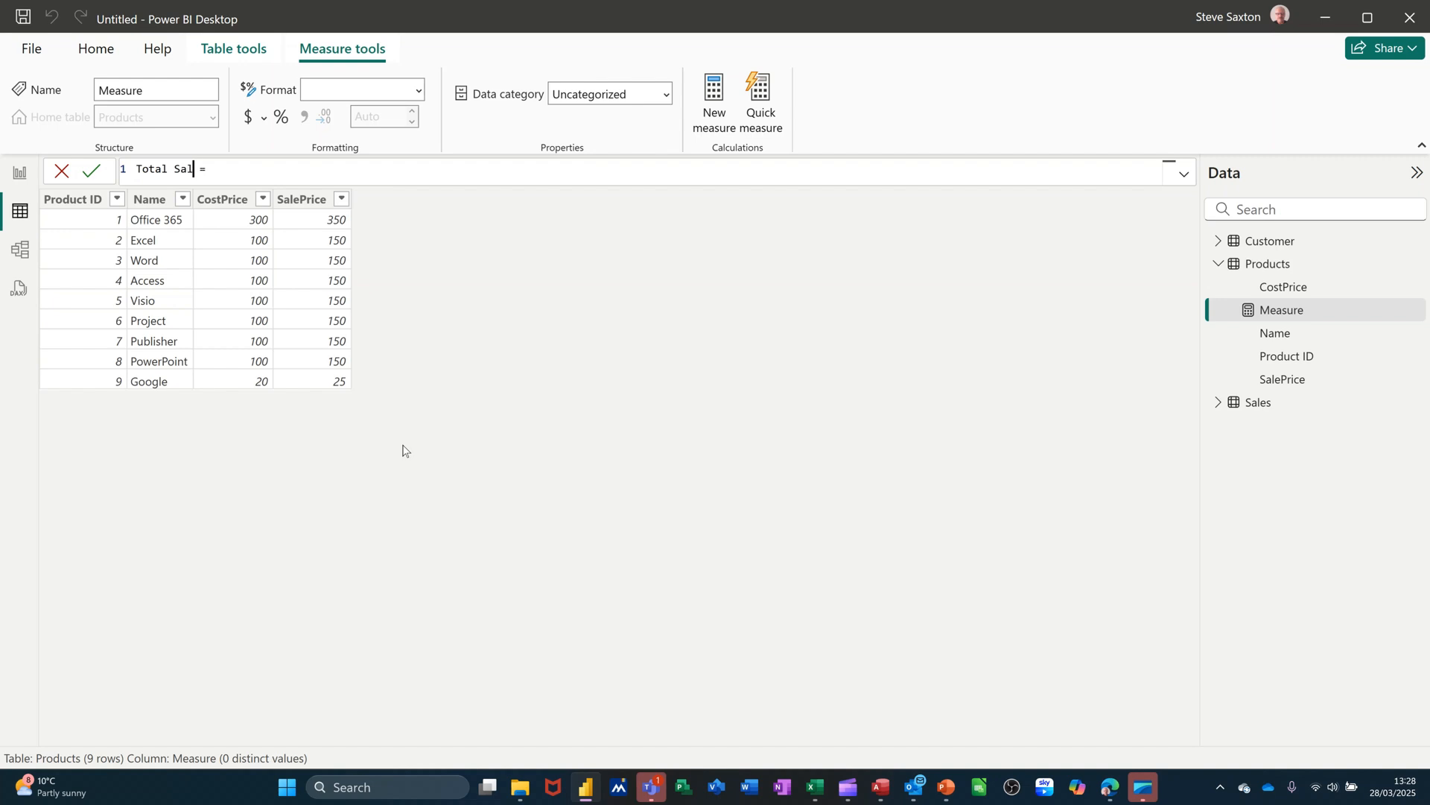
type("es Price = sum(")
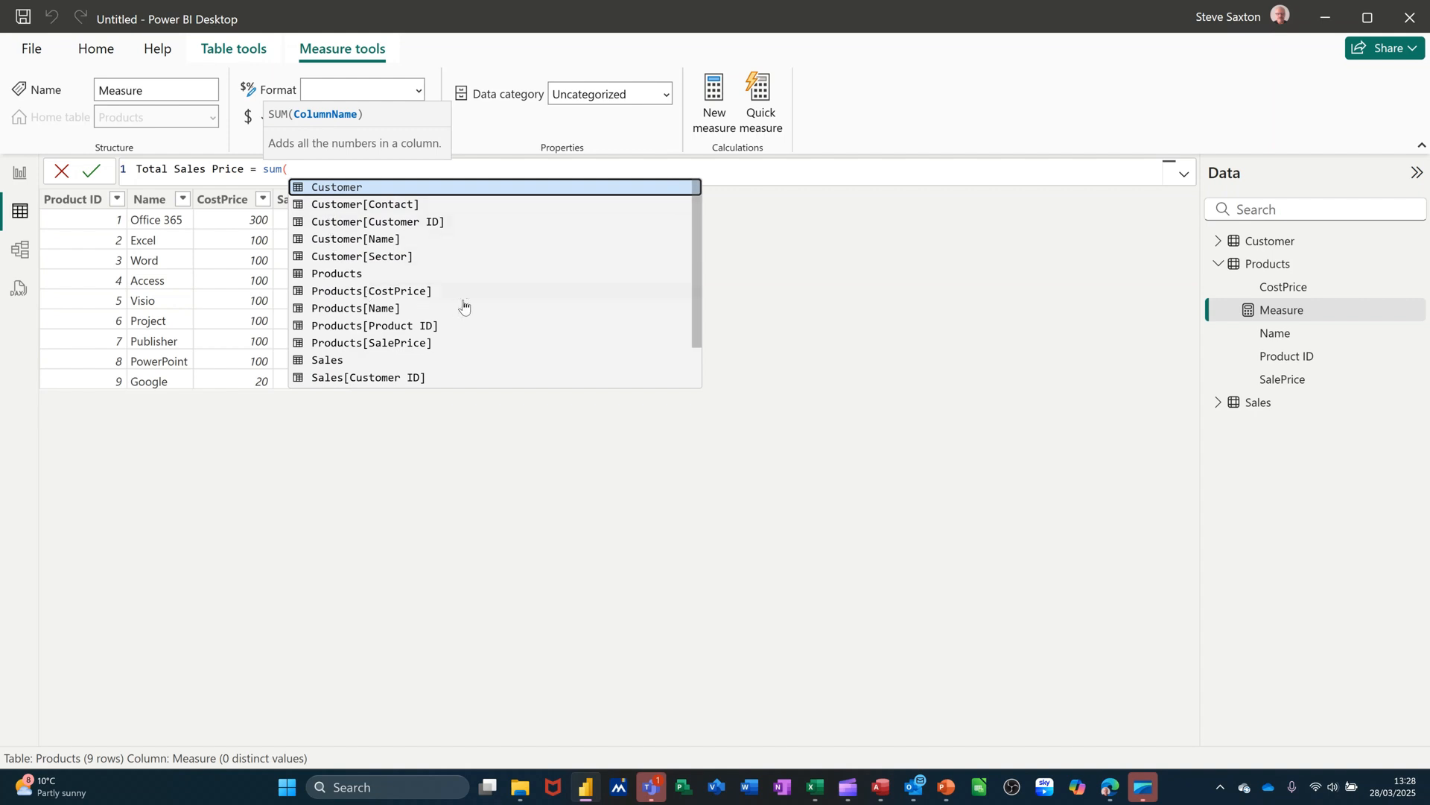
scroll(483, 298, "down", 1)
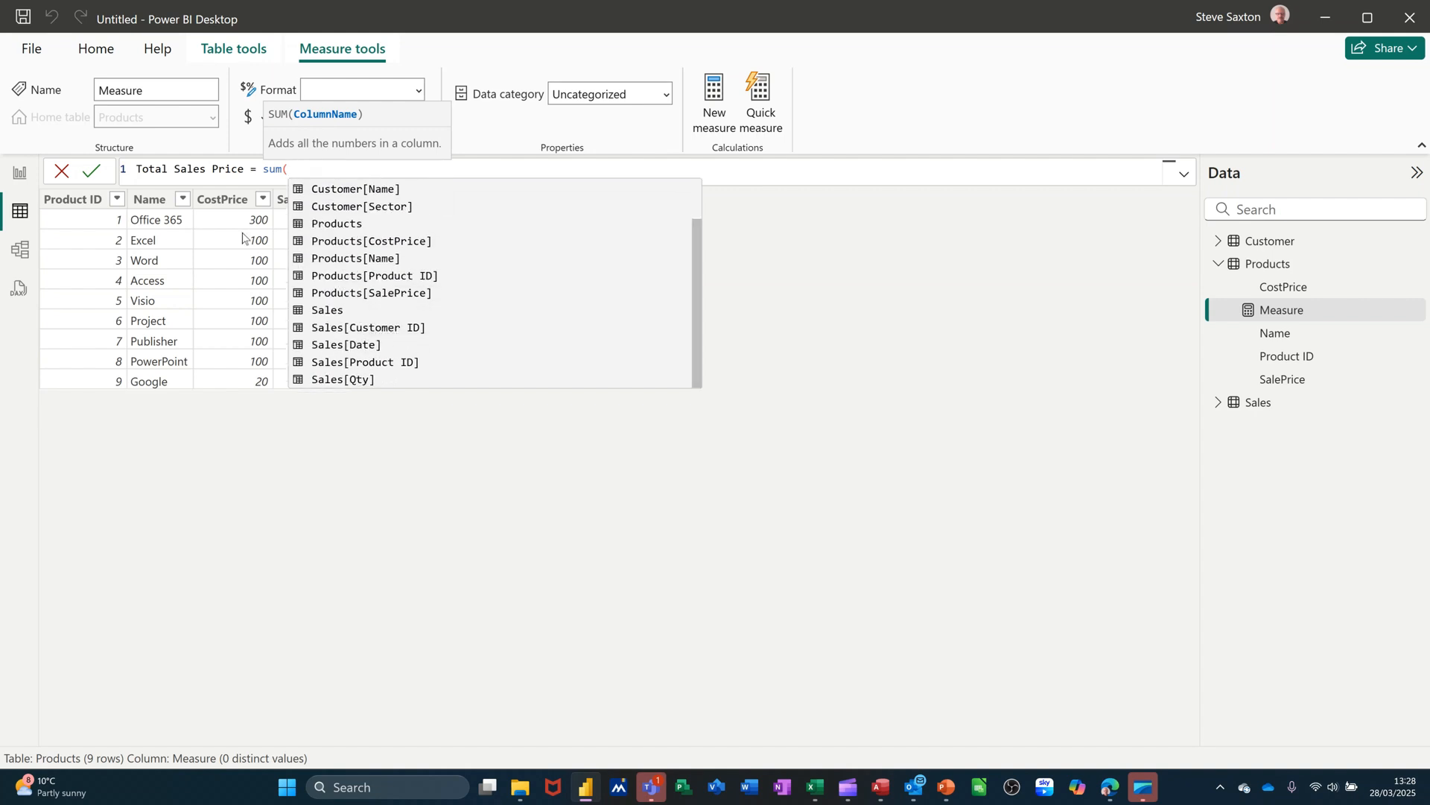
left_click(339, 293)
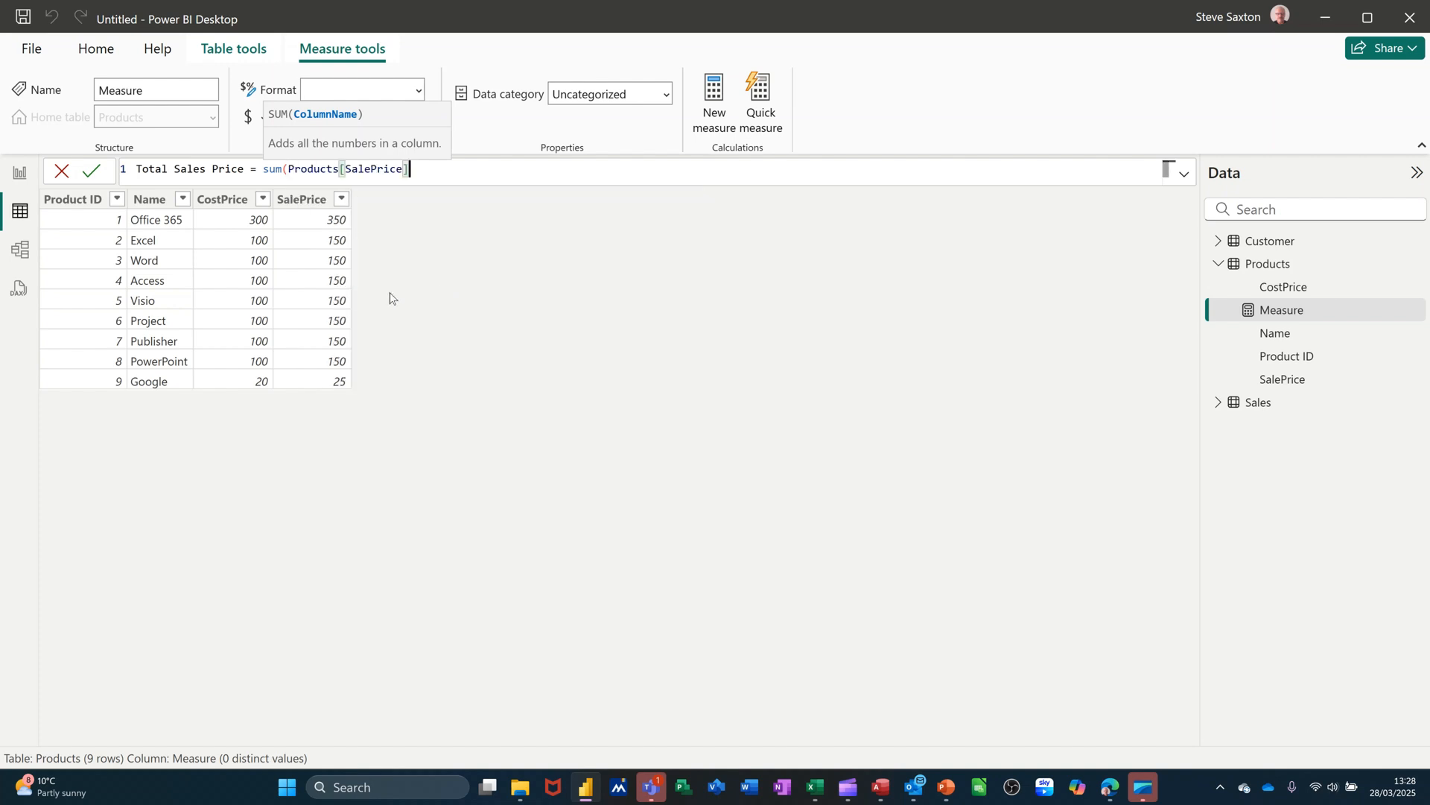
type(")")
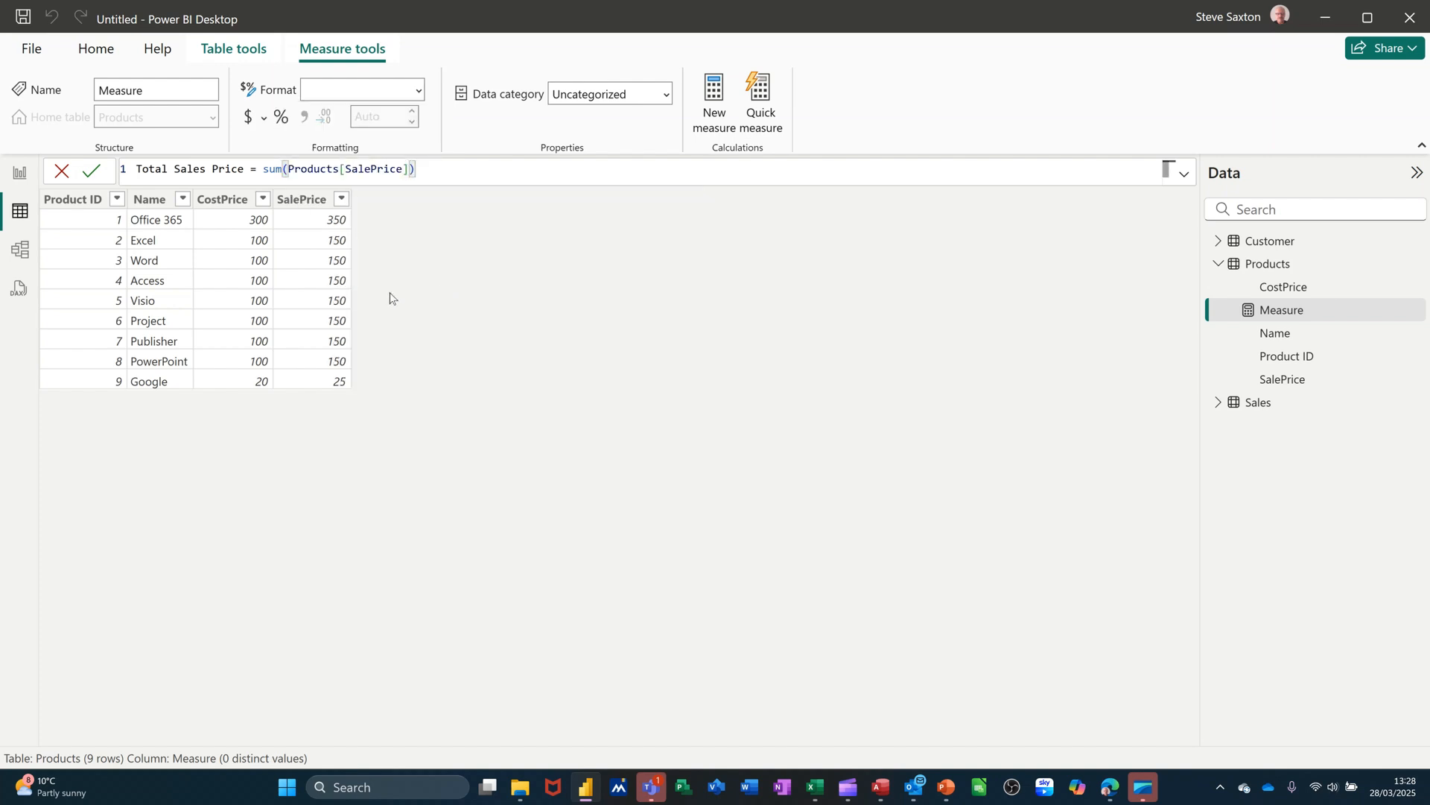
left_click(91, 173)
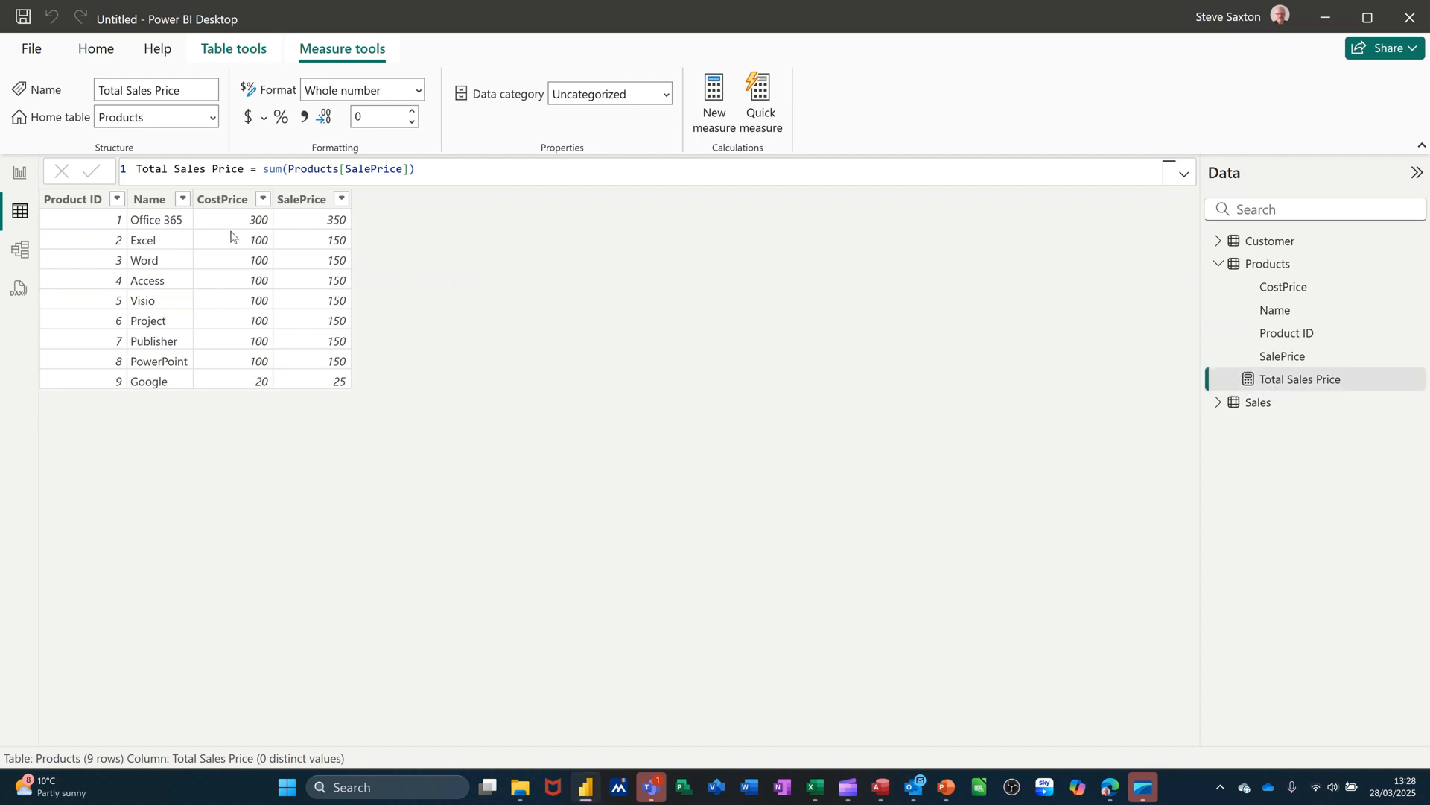
Add a table visual to the report page showing the Total Sales Price measure
left_click(16, 174)
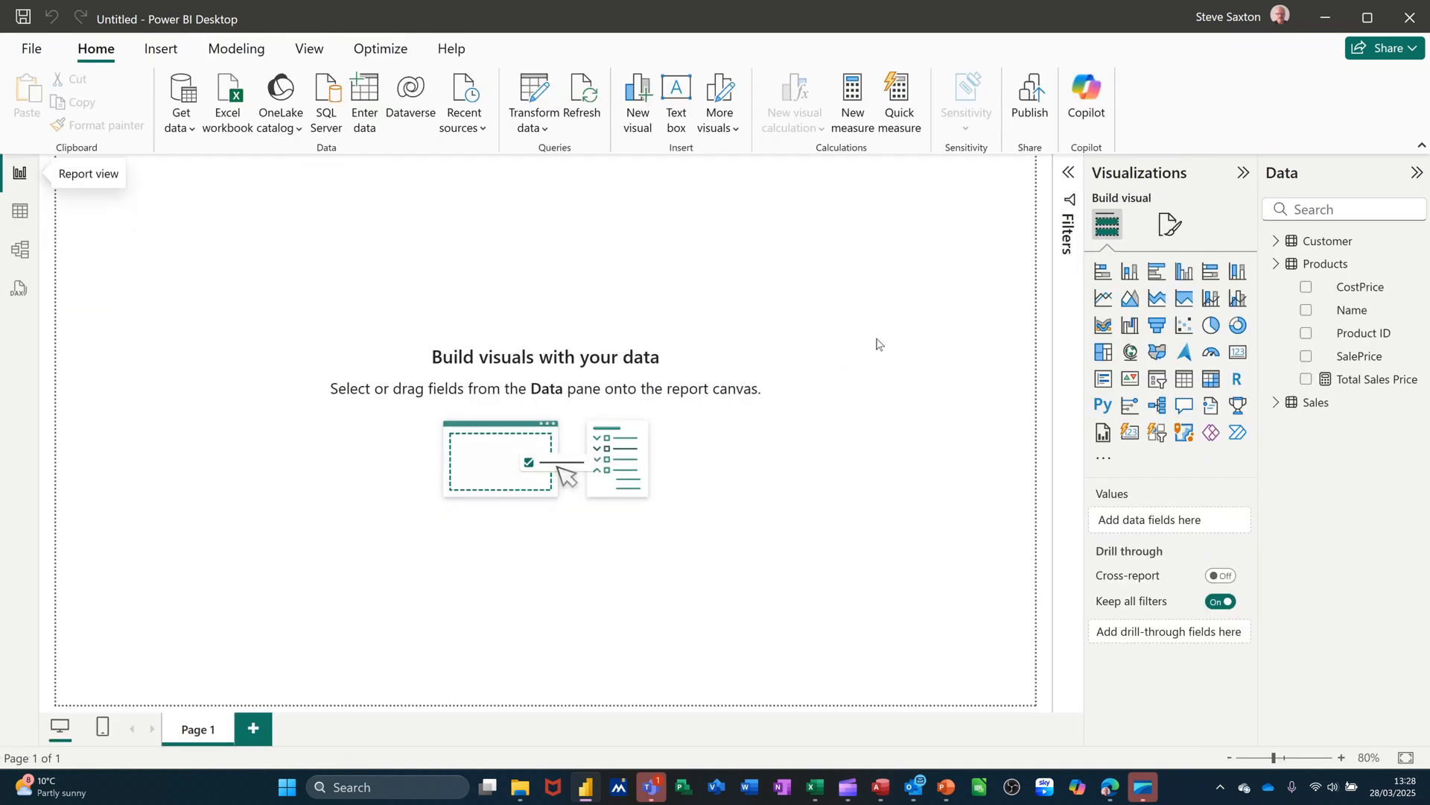
left_click(1180, 381)
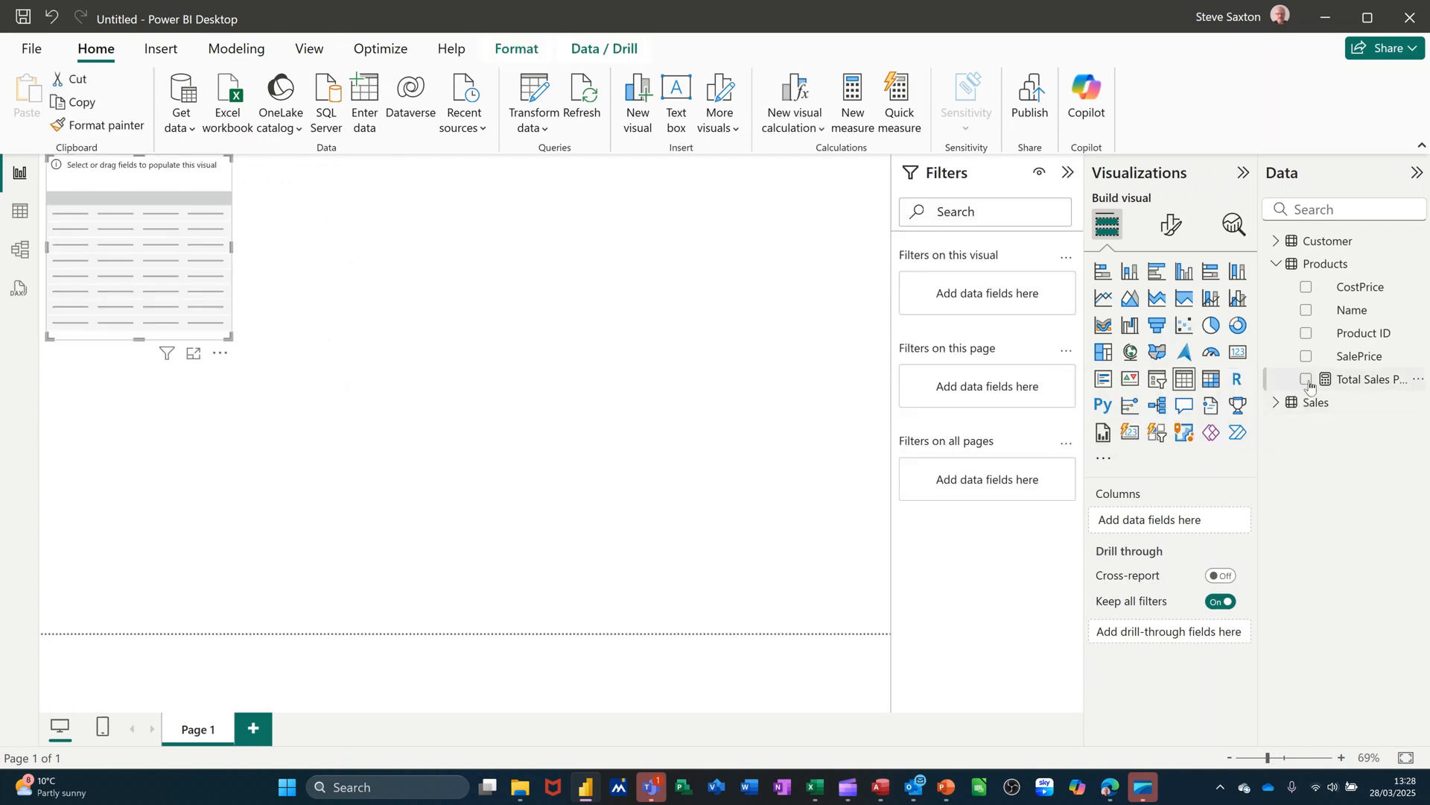
left_click(1307, 381)
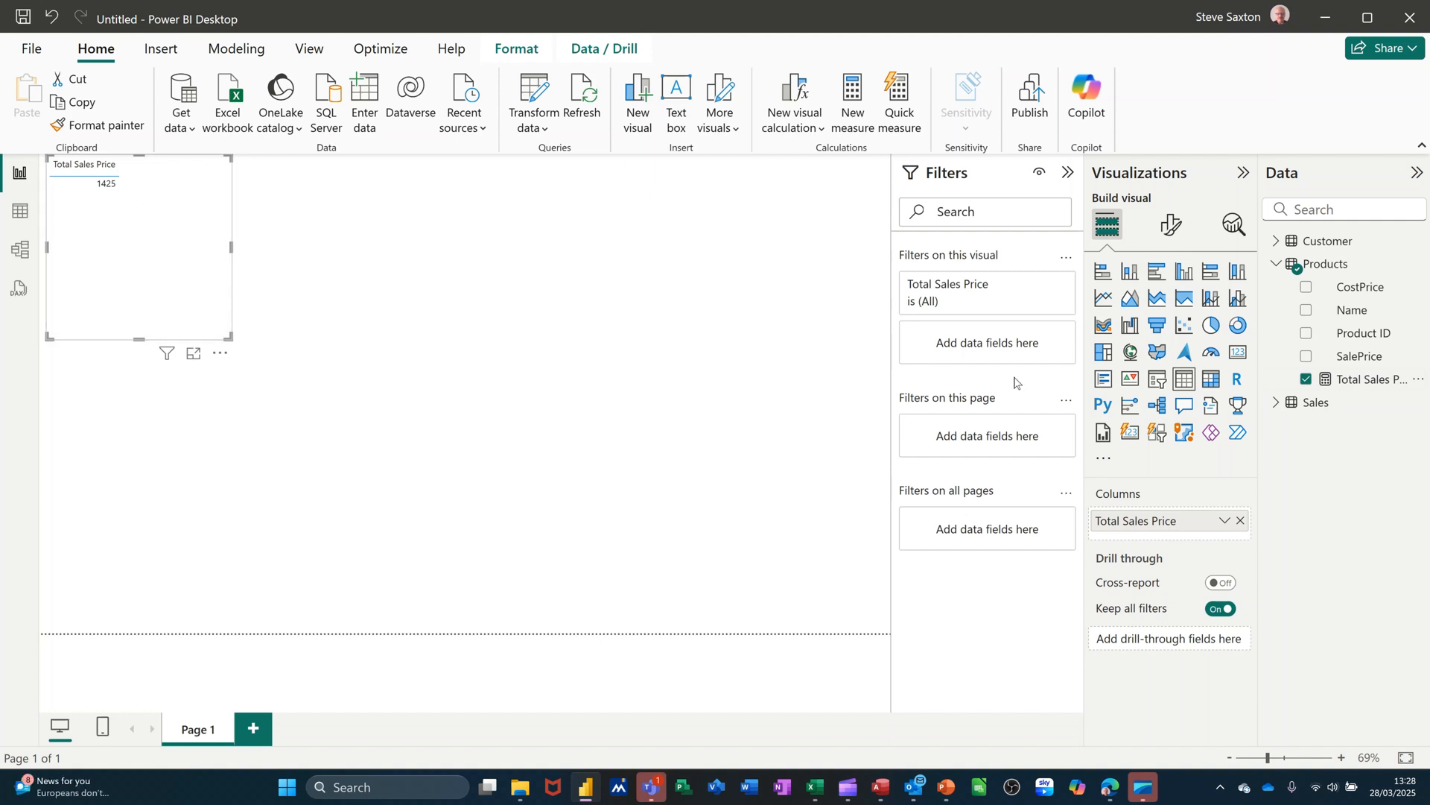
Format the Total Sales Price measure as currency using £ English (United Kingdom)
left_click(1338, 384)
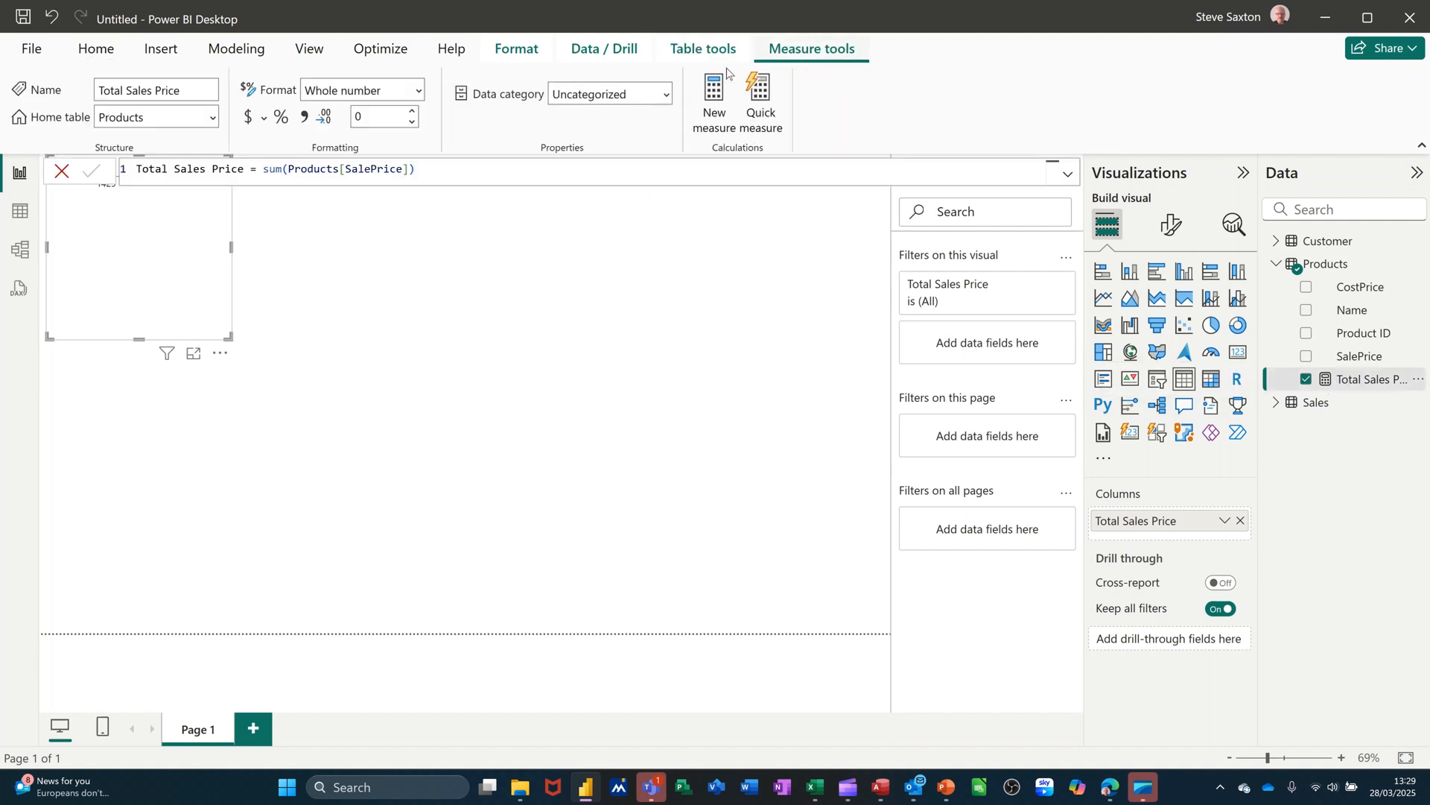
left_click(264, 119)
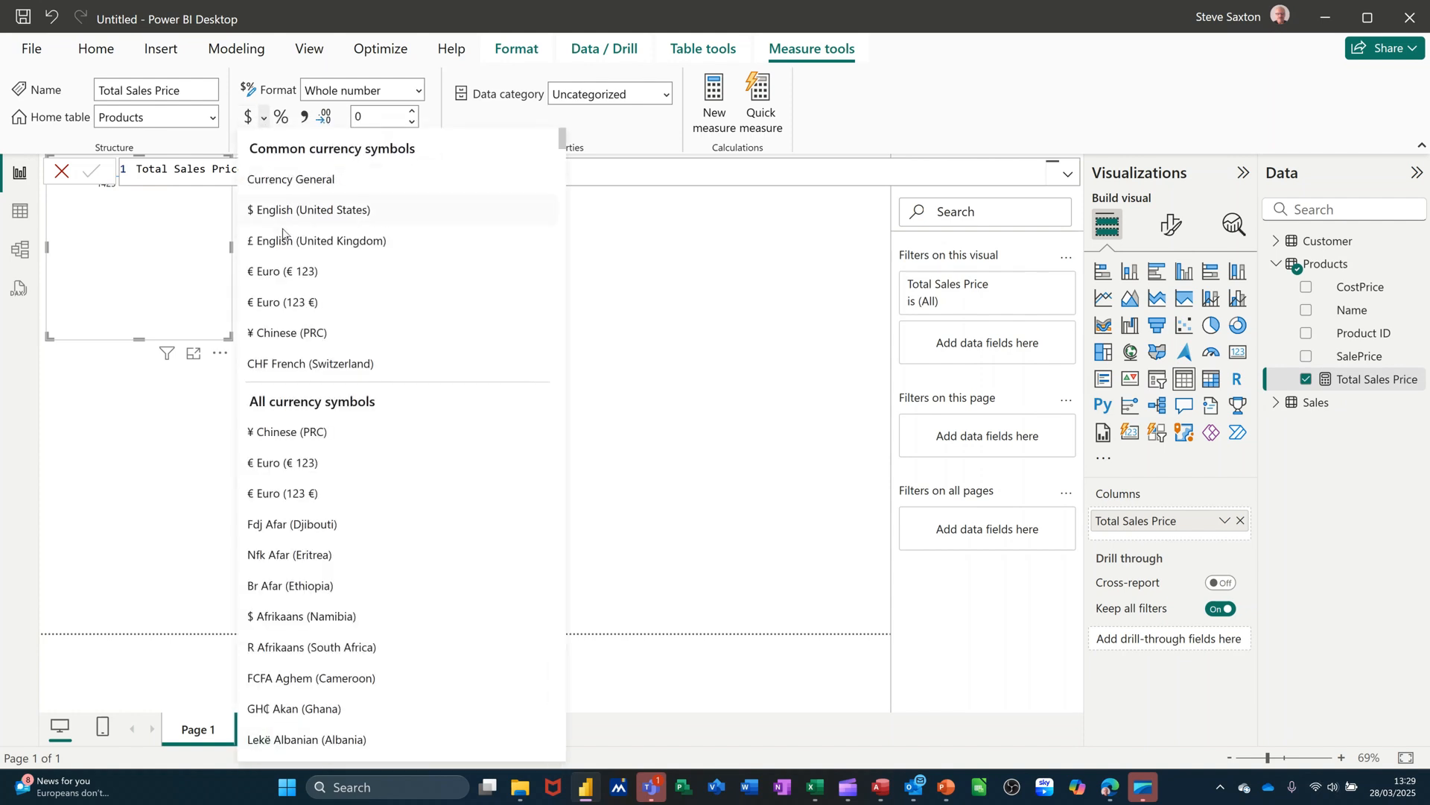
left_click(303, 247)
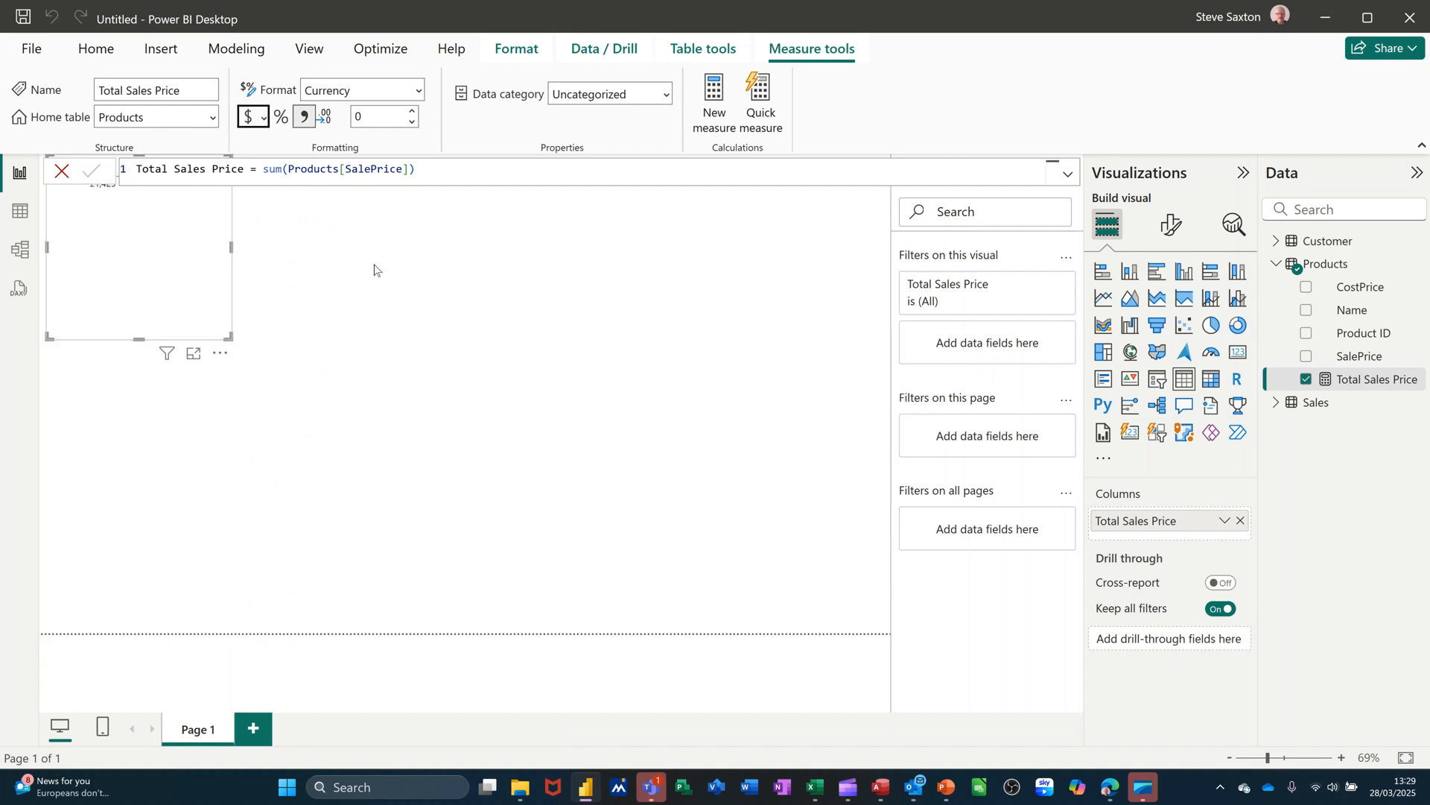
left_click(77, 174)
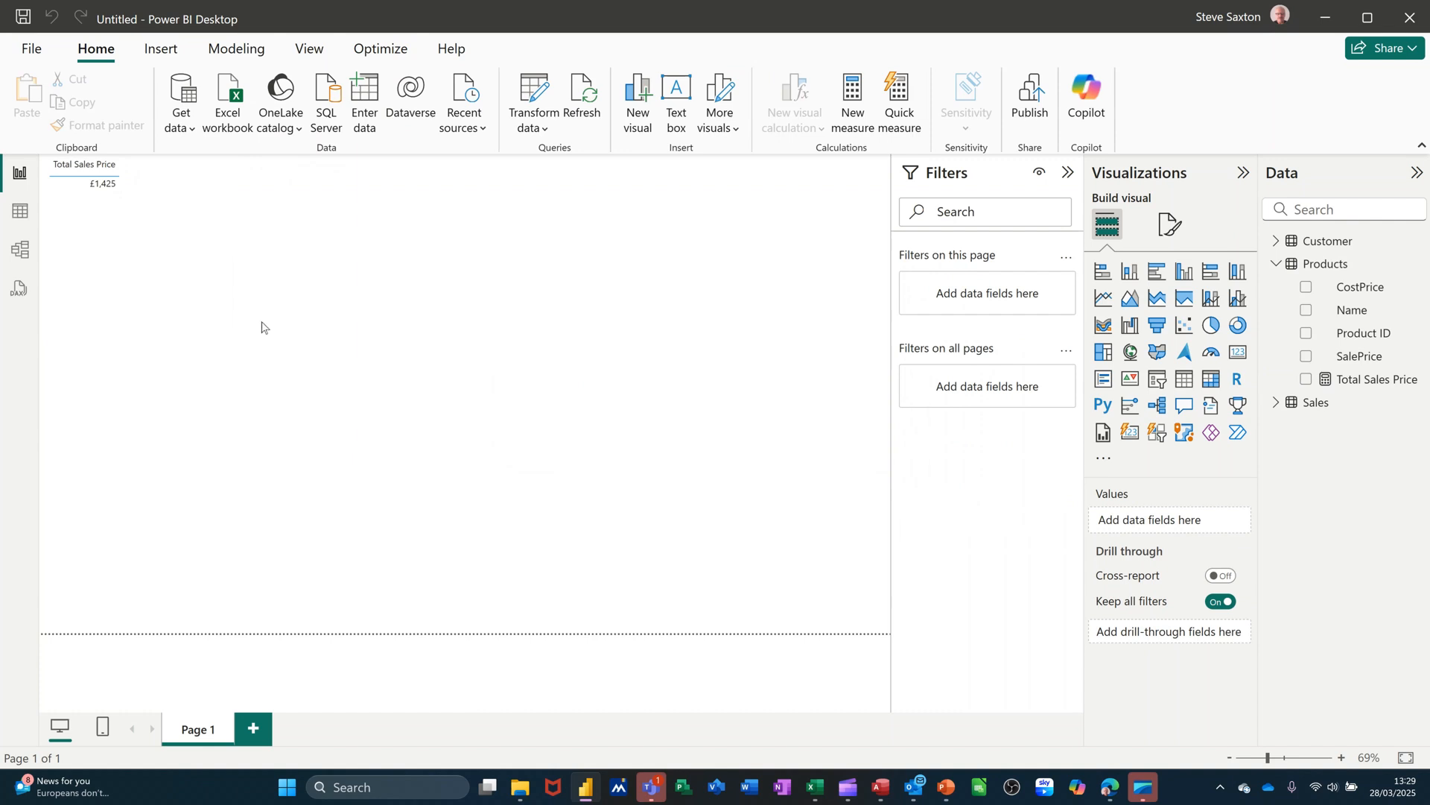
Add a calculated column to the Products table defined as Profit = Products[SalePrice]-Products[CostPrice]
left_click(19, 219)
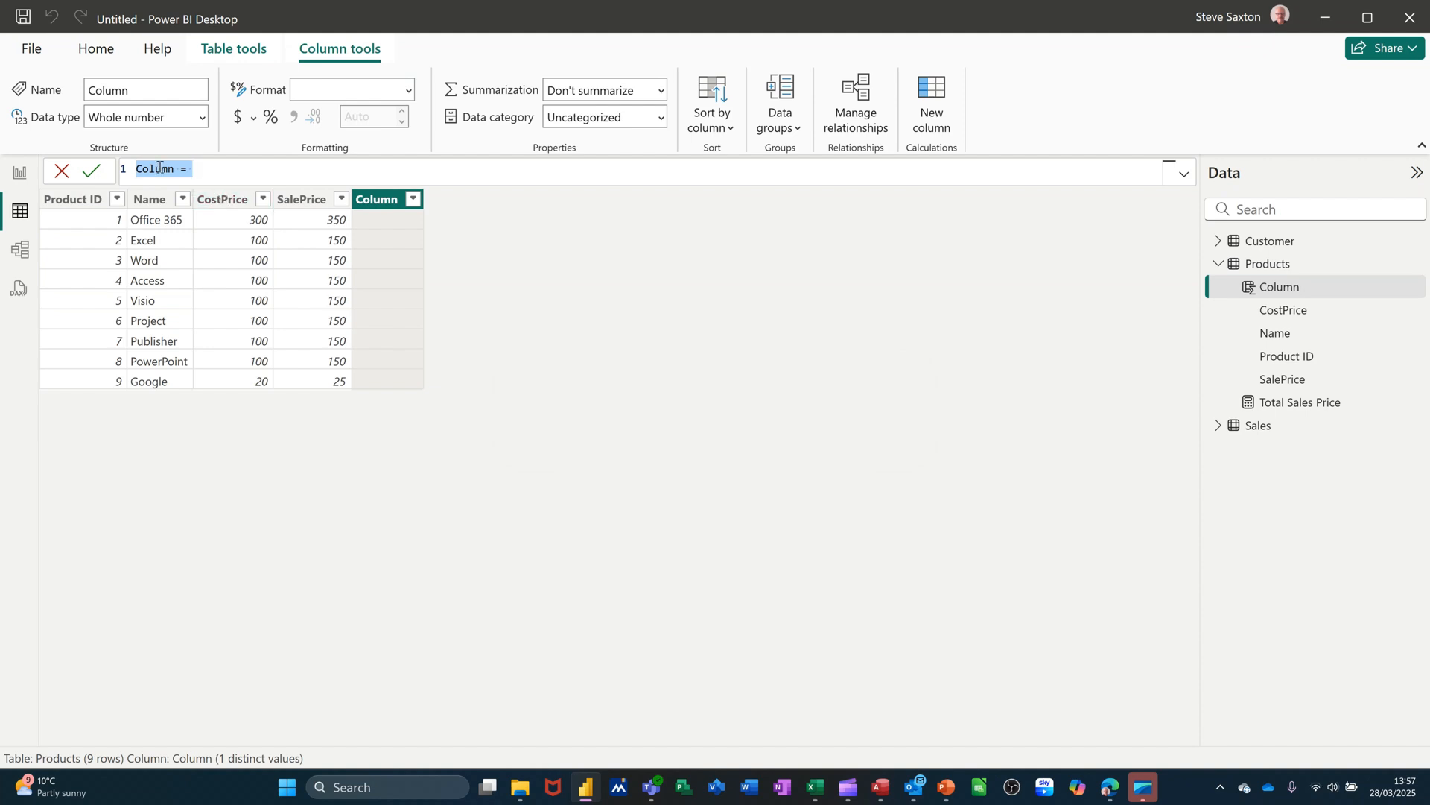
type("Profit")
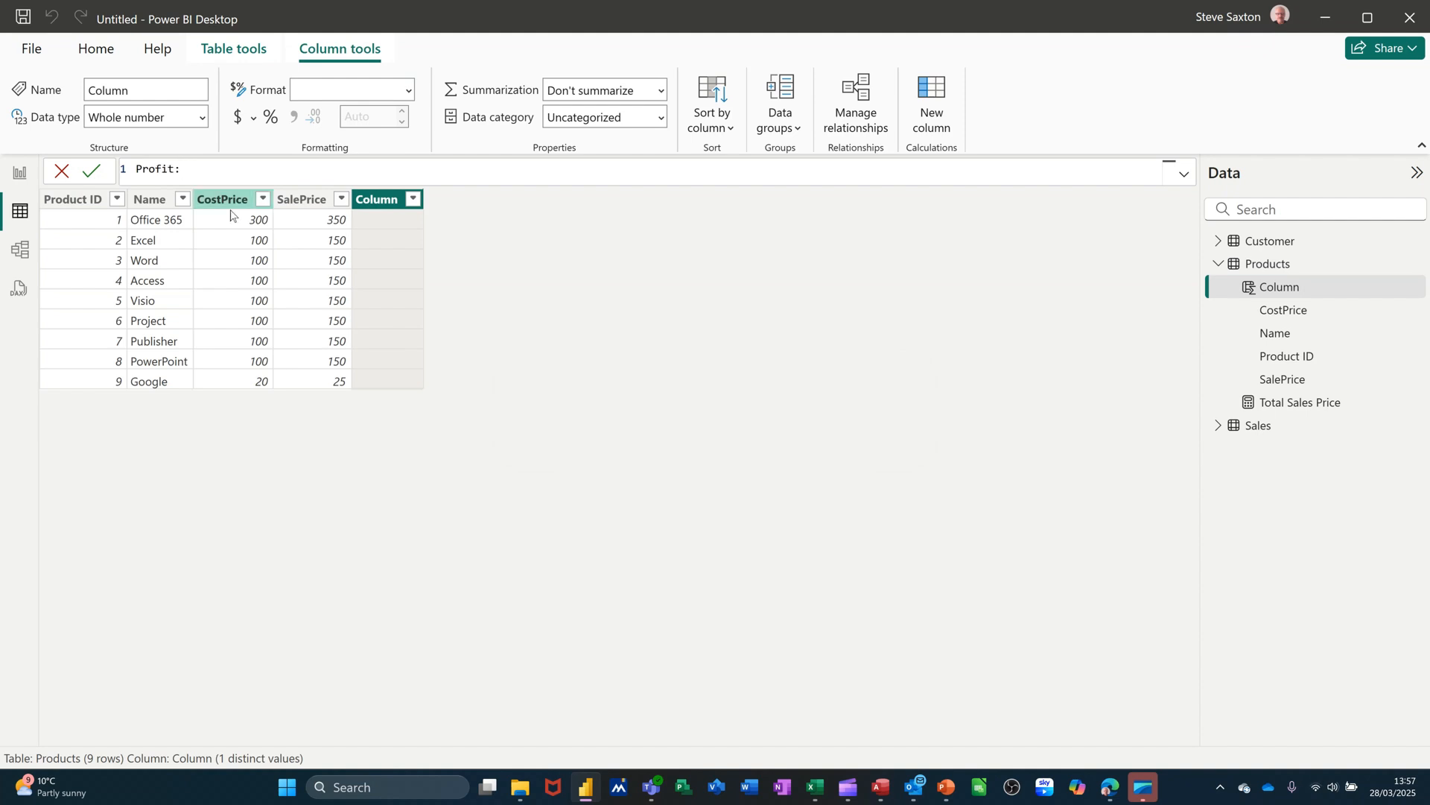
type(":=pro")
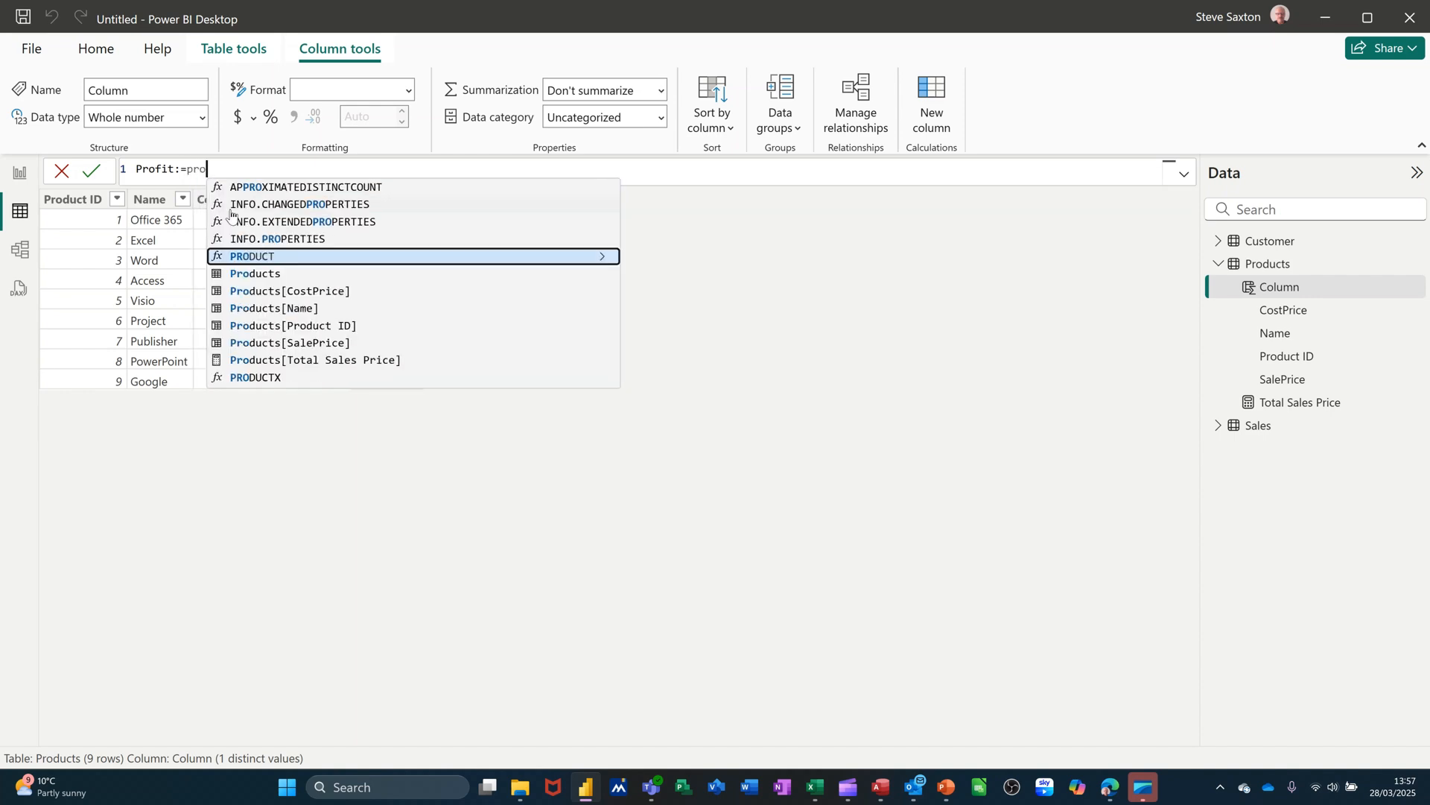
left_click(288, 345)
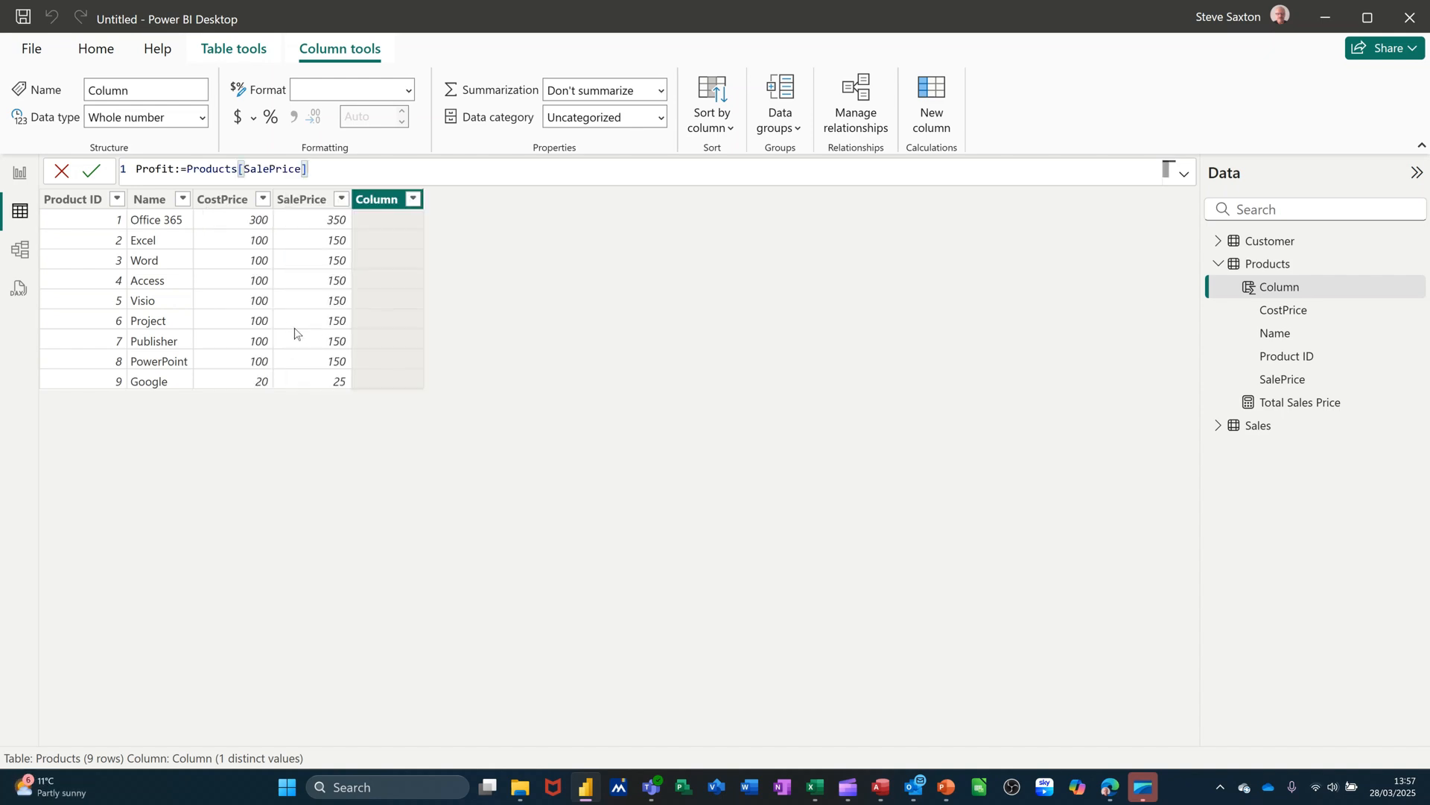
type("-pro")
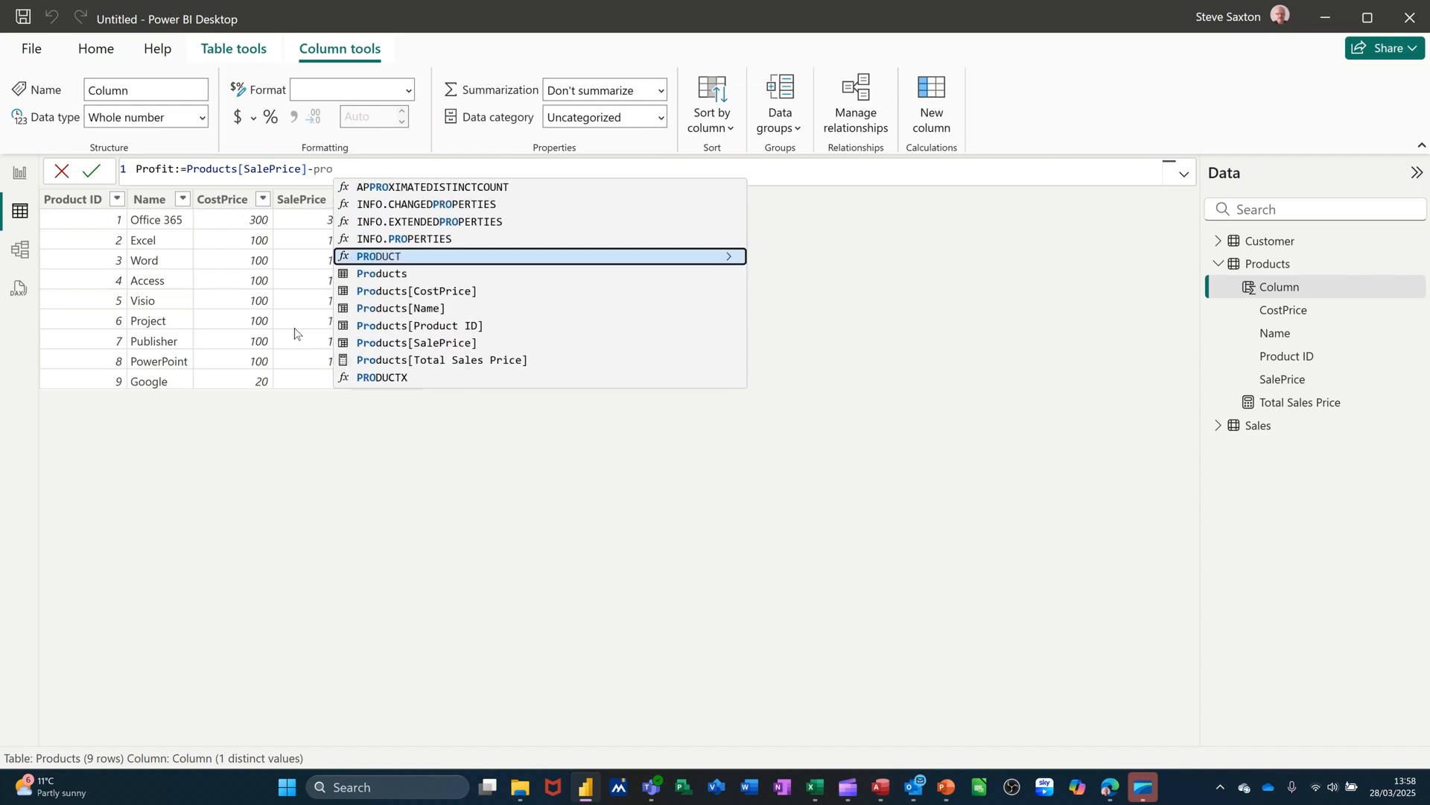
left_click(417, 298)
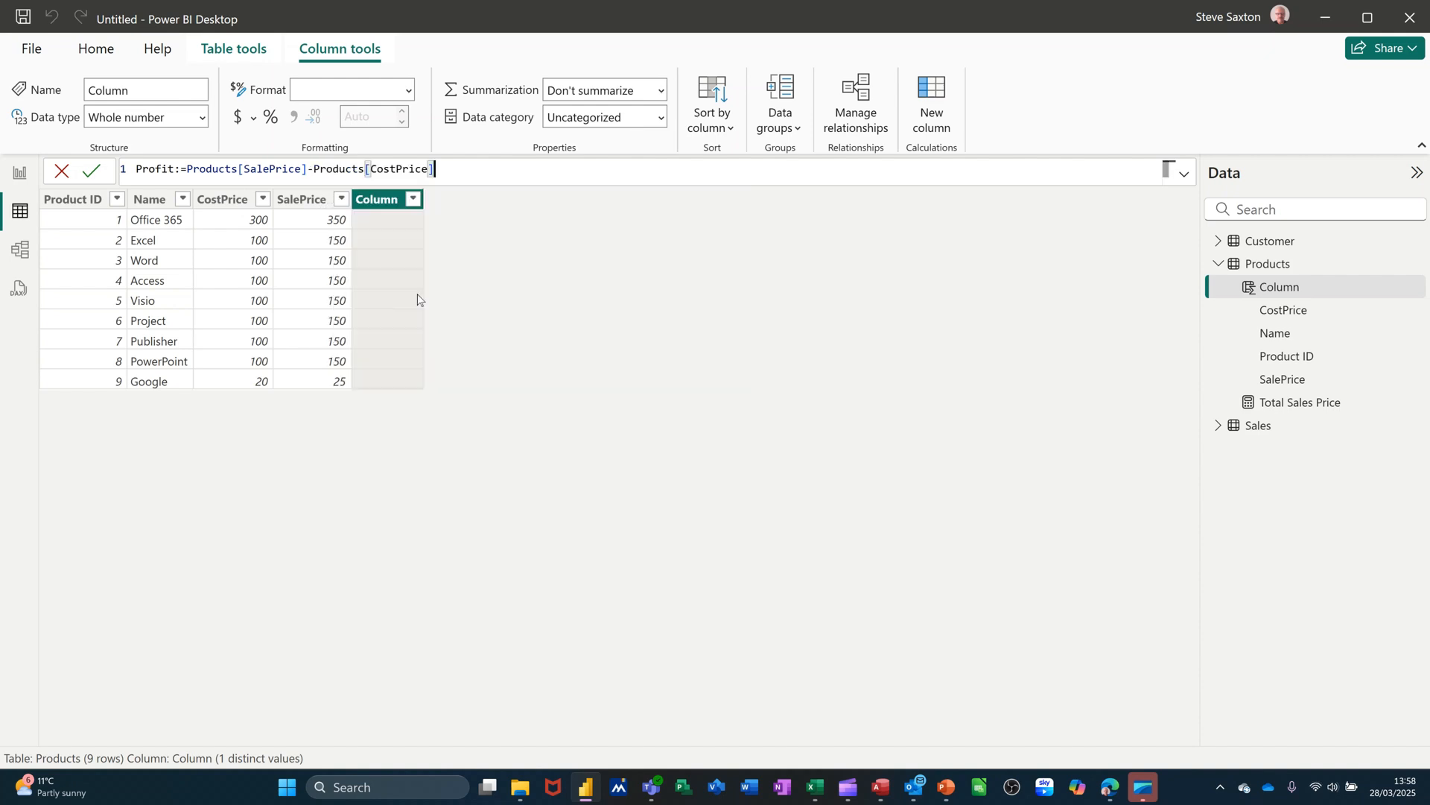
left_click(91, 172)
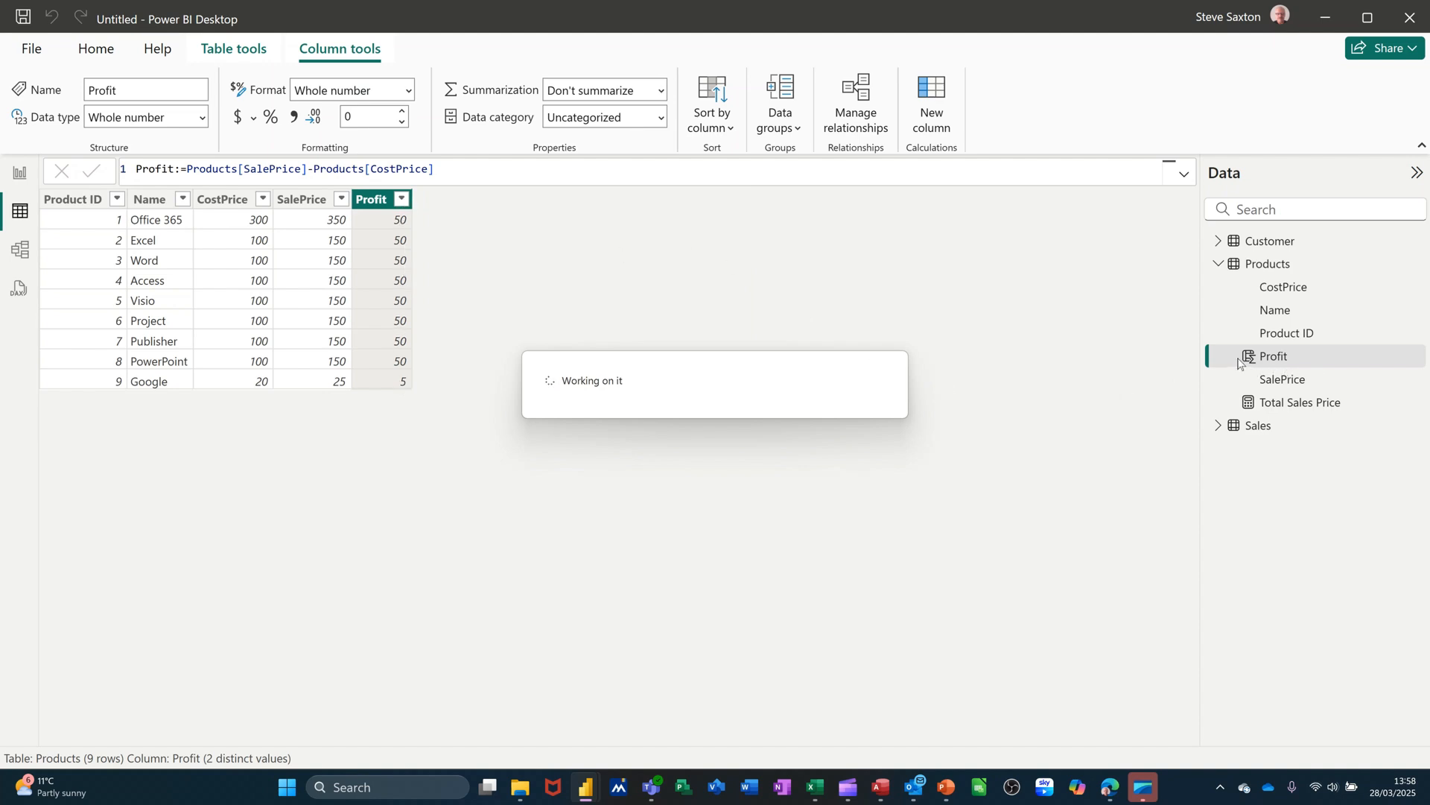
Look through the fields of the Customer and Sales tables, checking the Sales fields in the report view too
left_click(1218, 241)
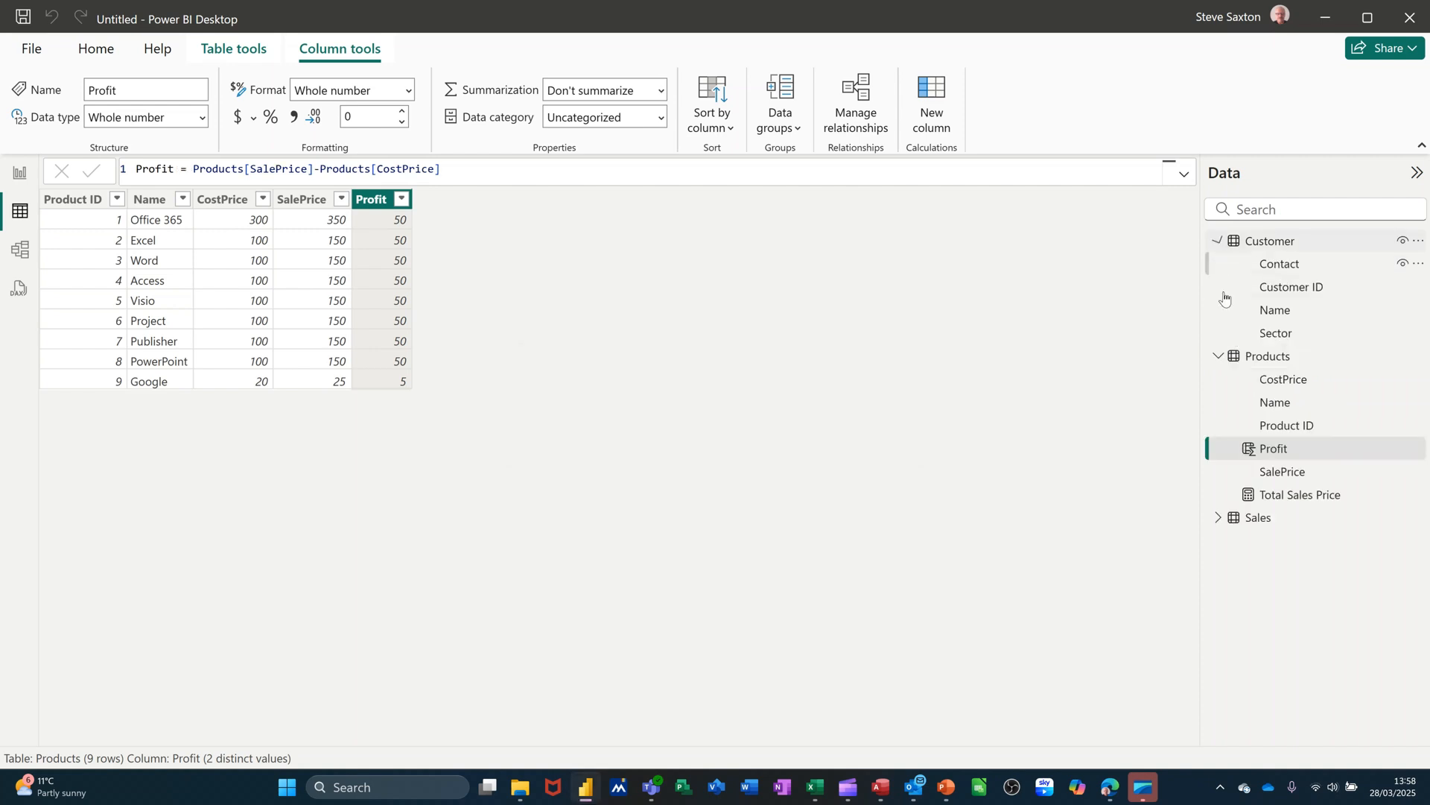
left_click(1219, 517)
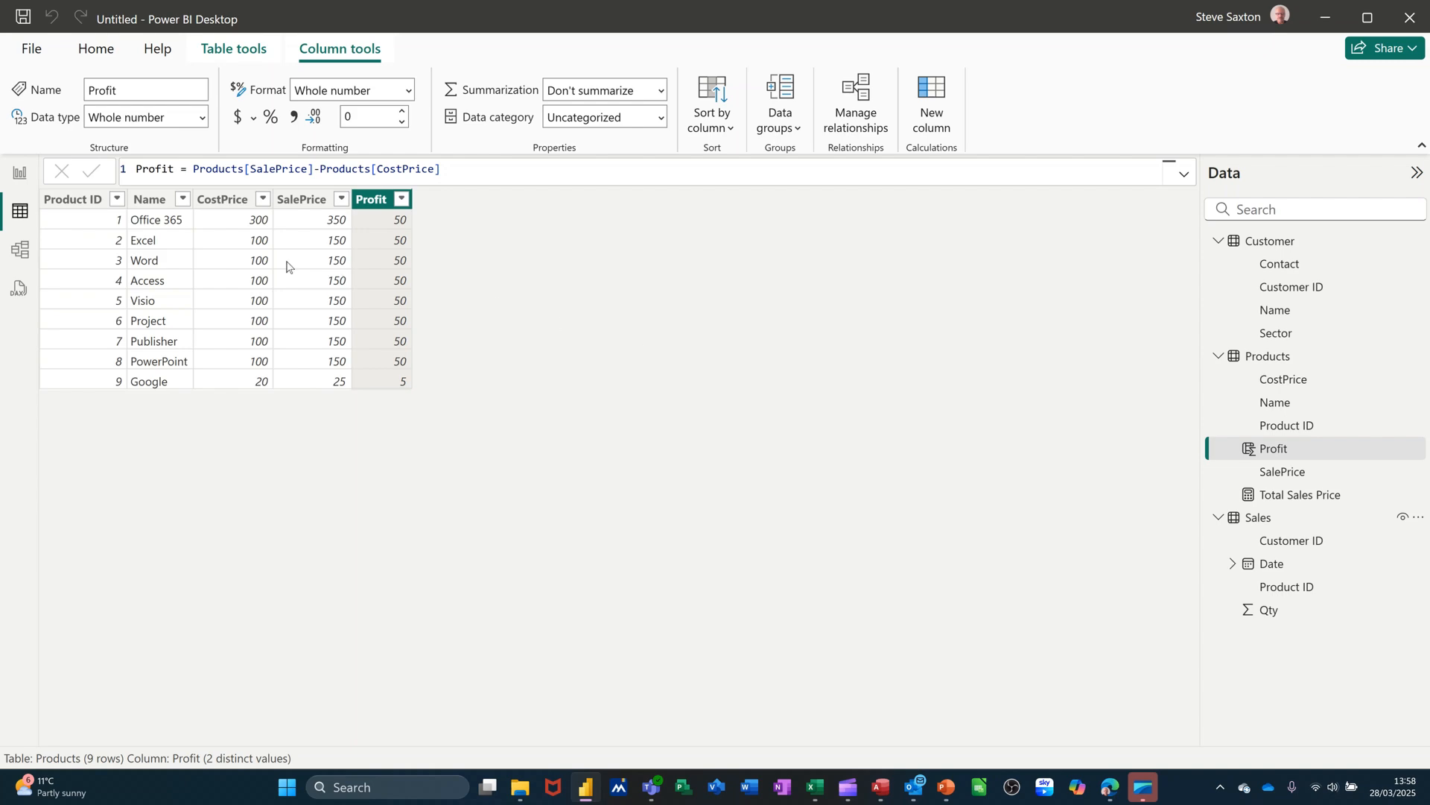
left_click(21, 175)
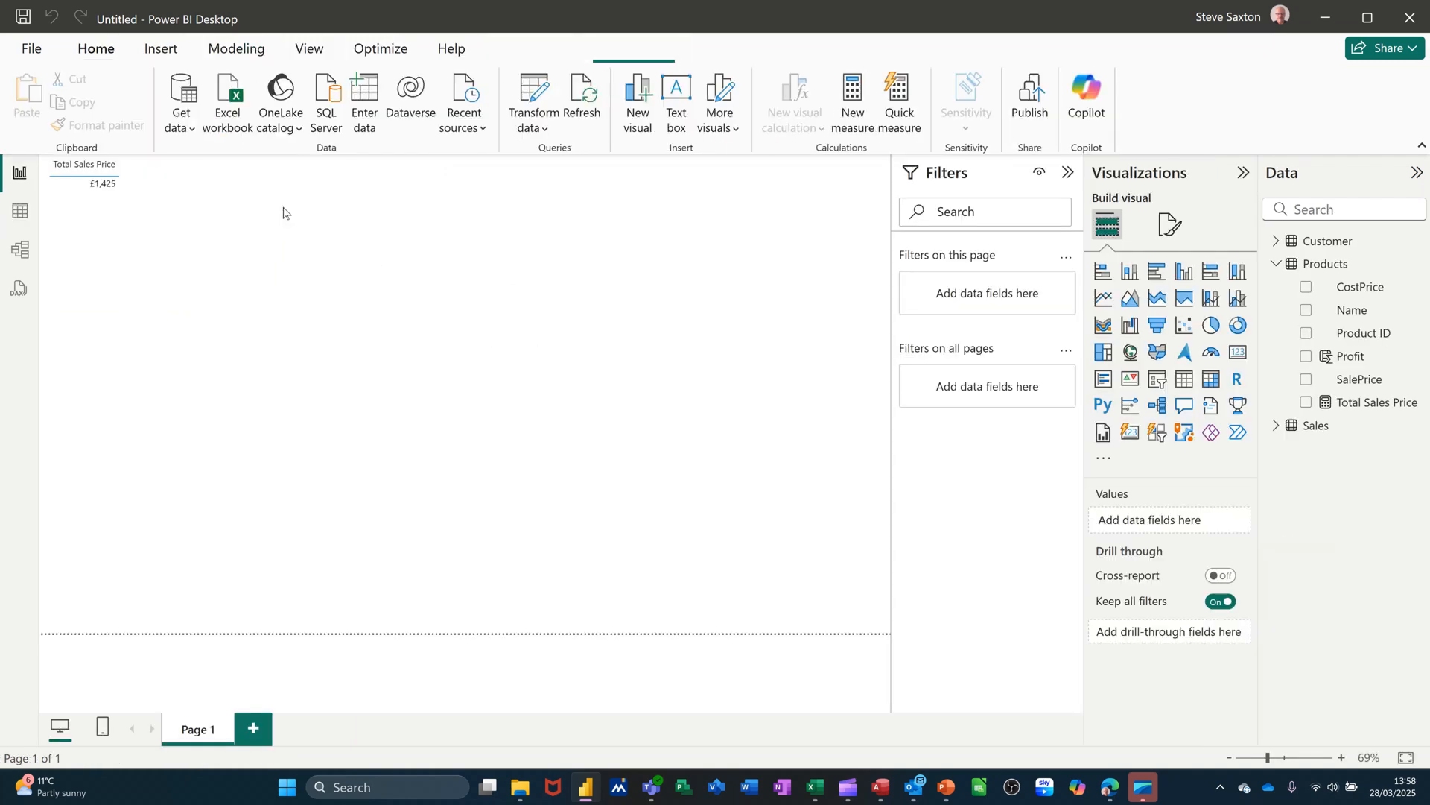
left_click(1277, 428)
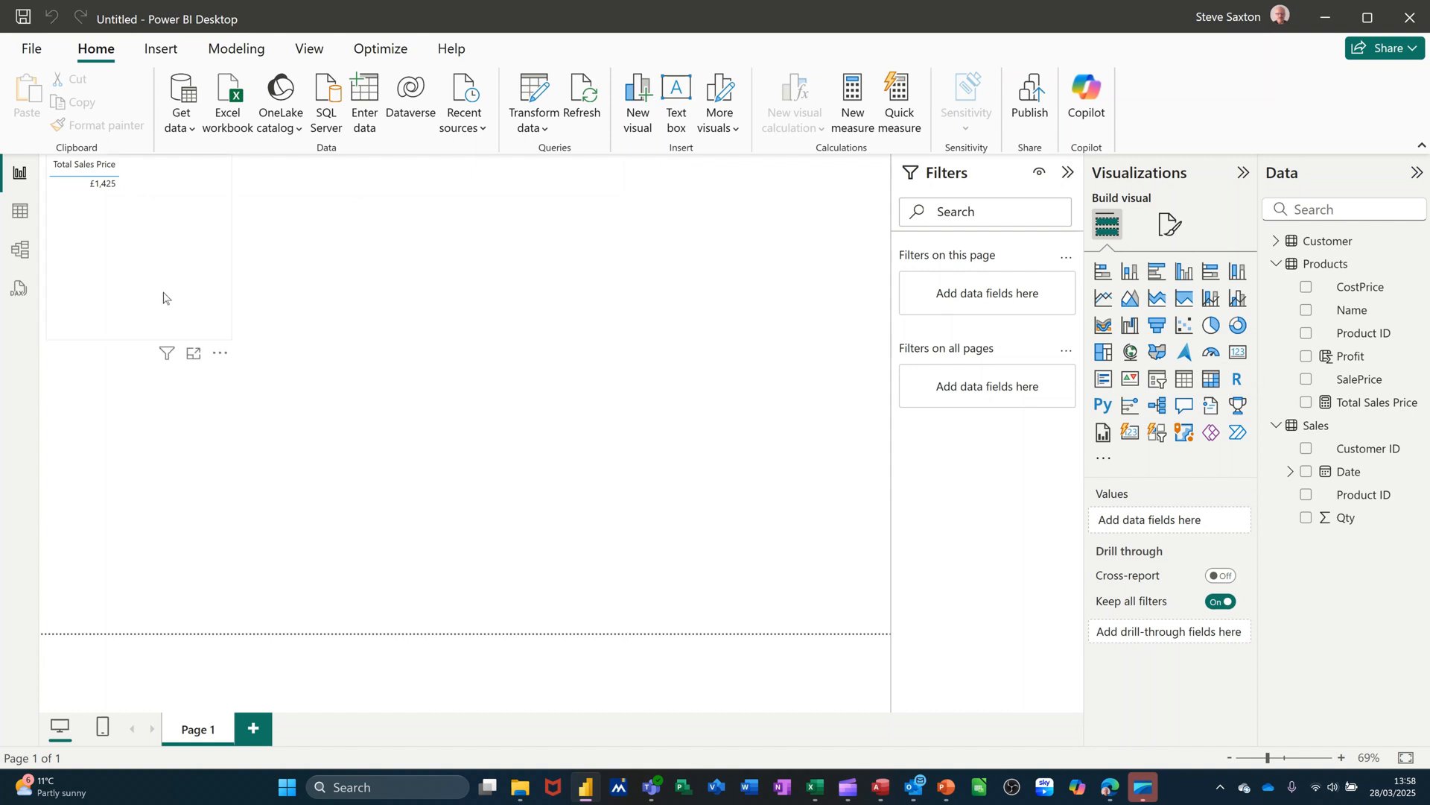
left_click(22, 216)
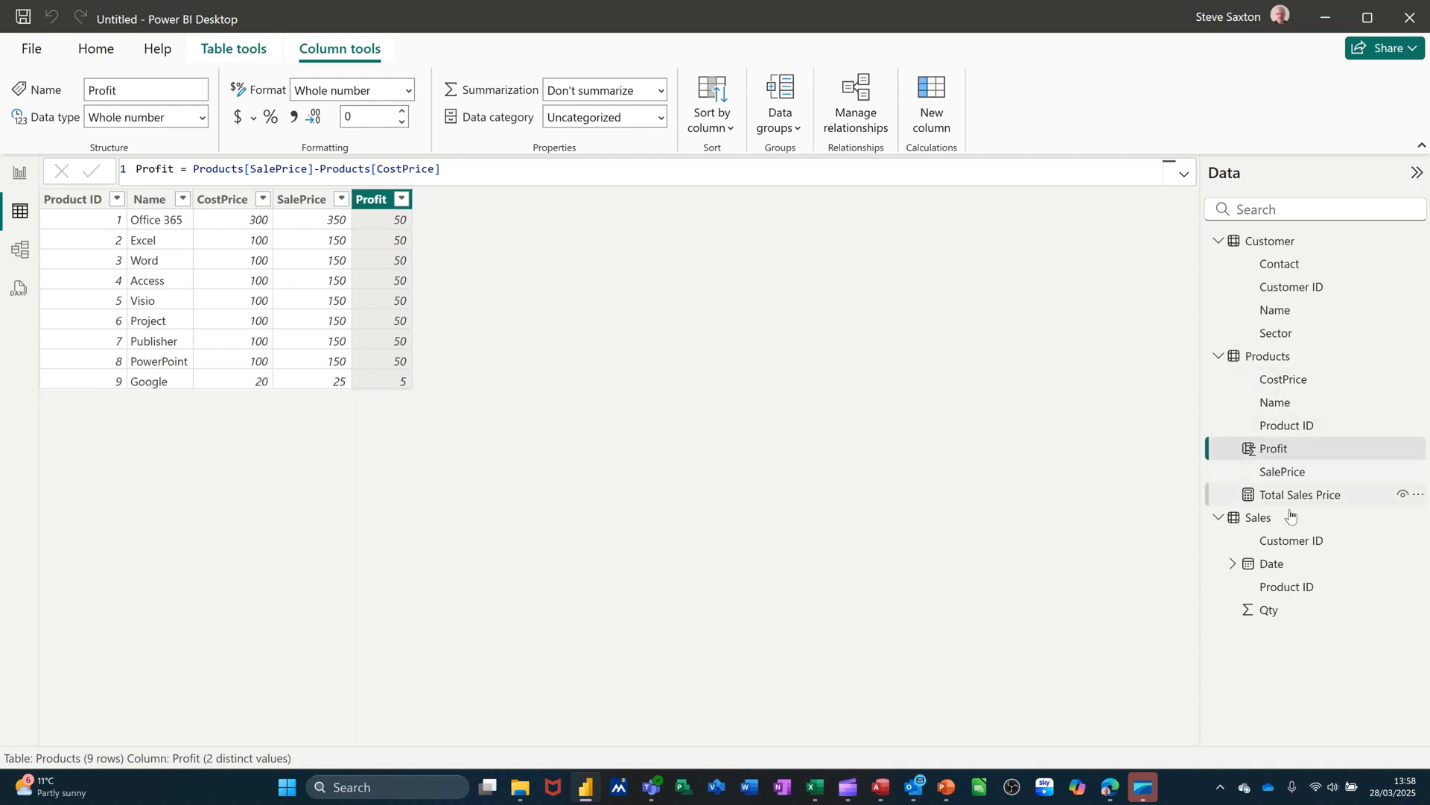
Add a calculated column to the Sales table defined as Days = WEEKDAY(Sales[Date],1)
left_click(1259, 522)
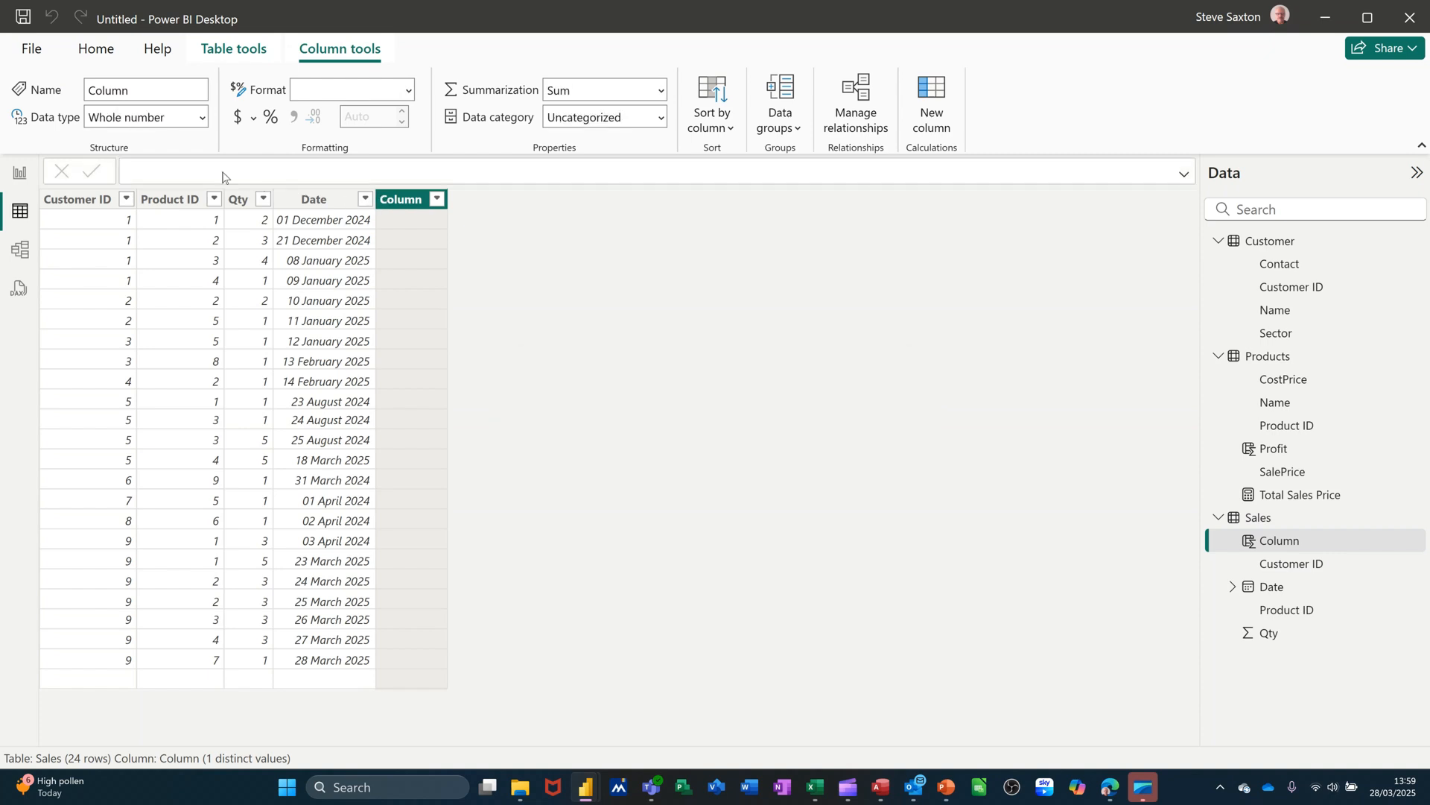
type("Days:=")
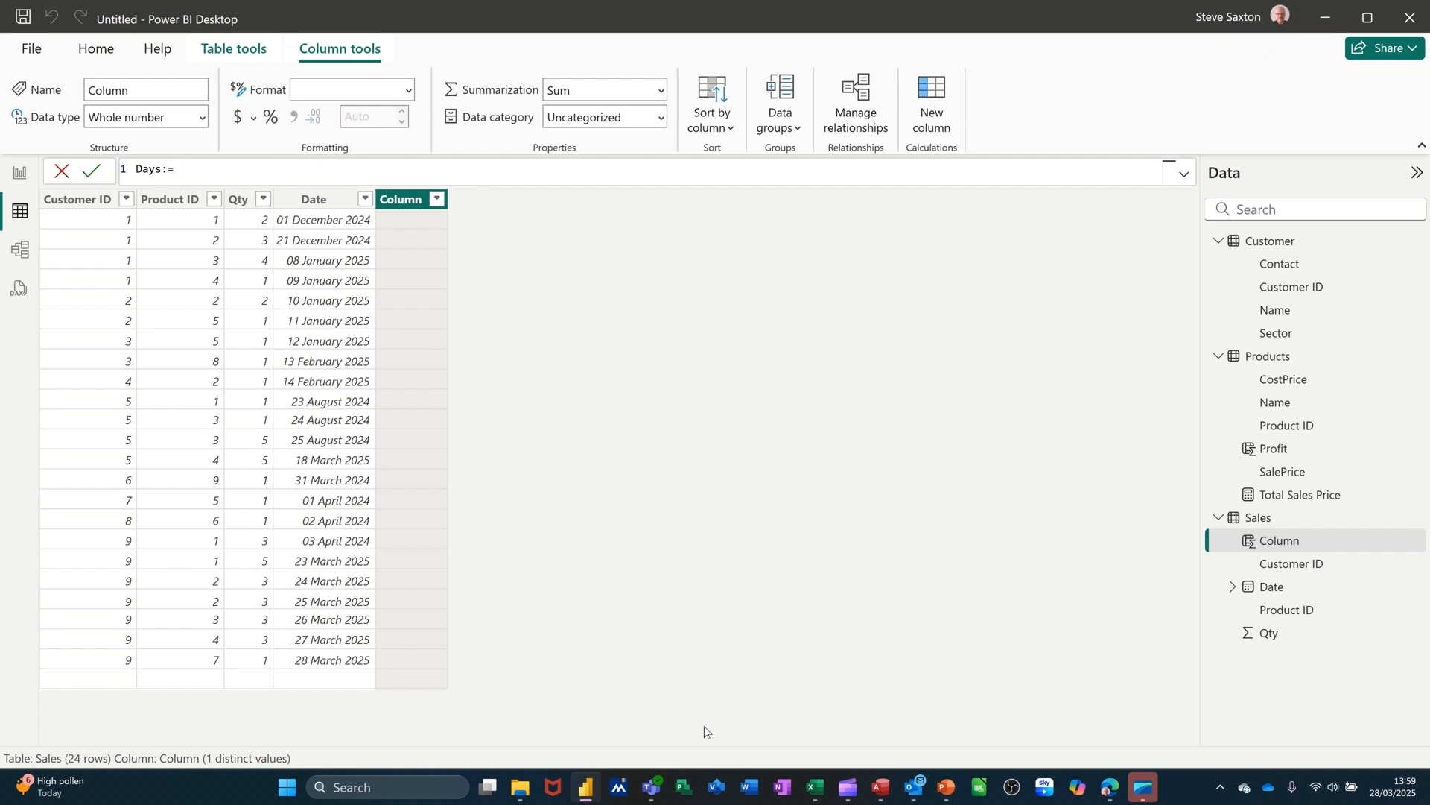
type("we")
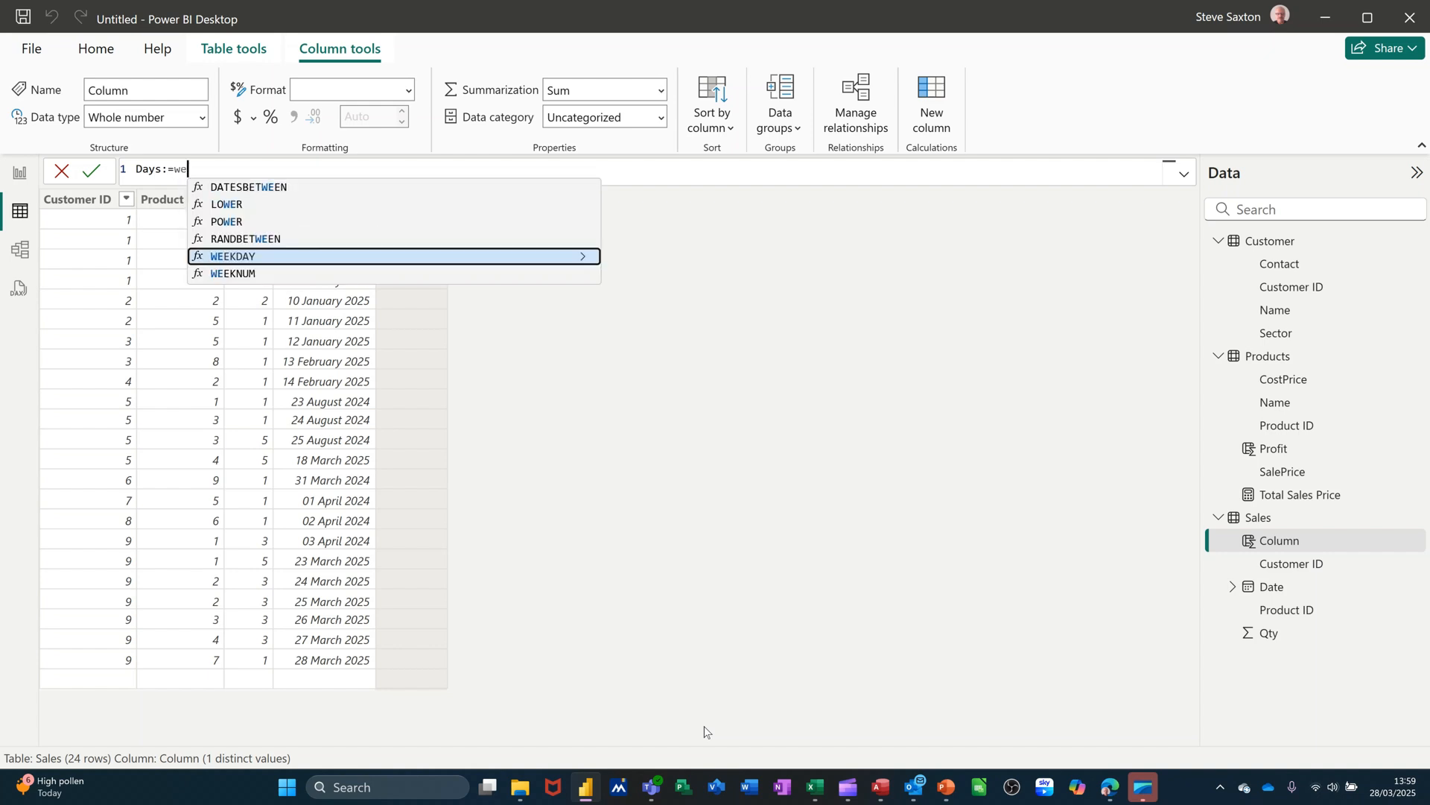
type("ek")
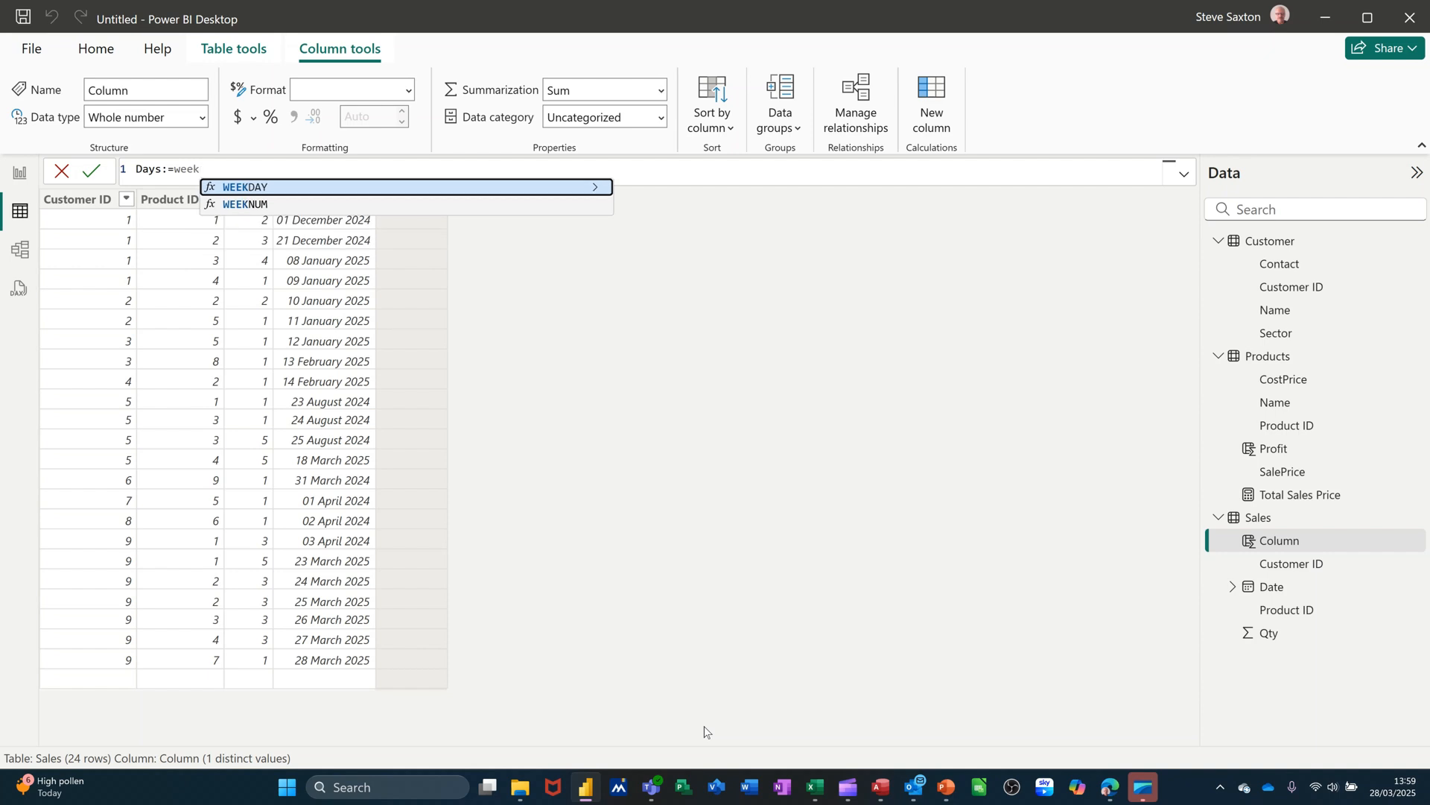
left_click(279, 187)
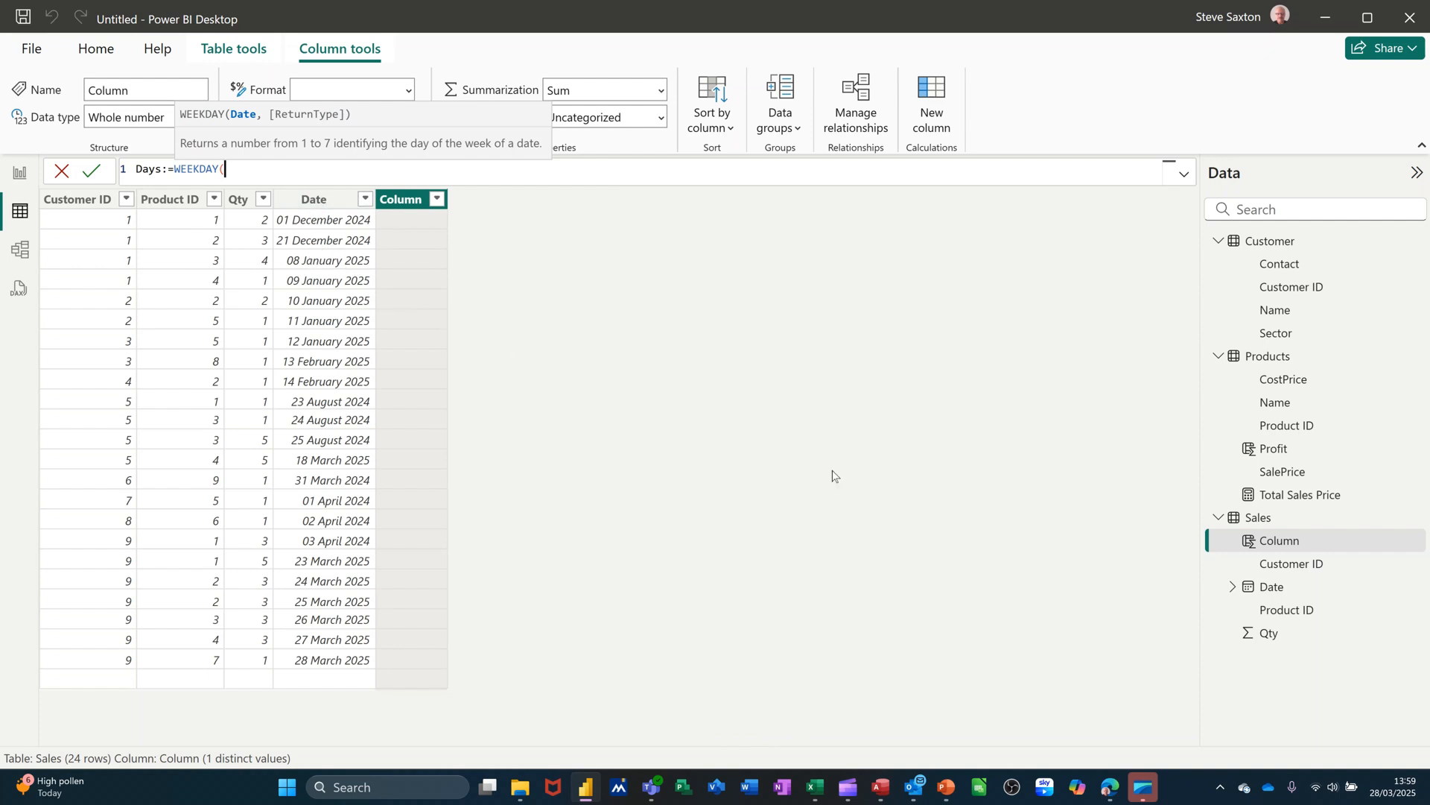
type("s")
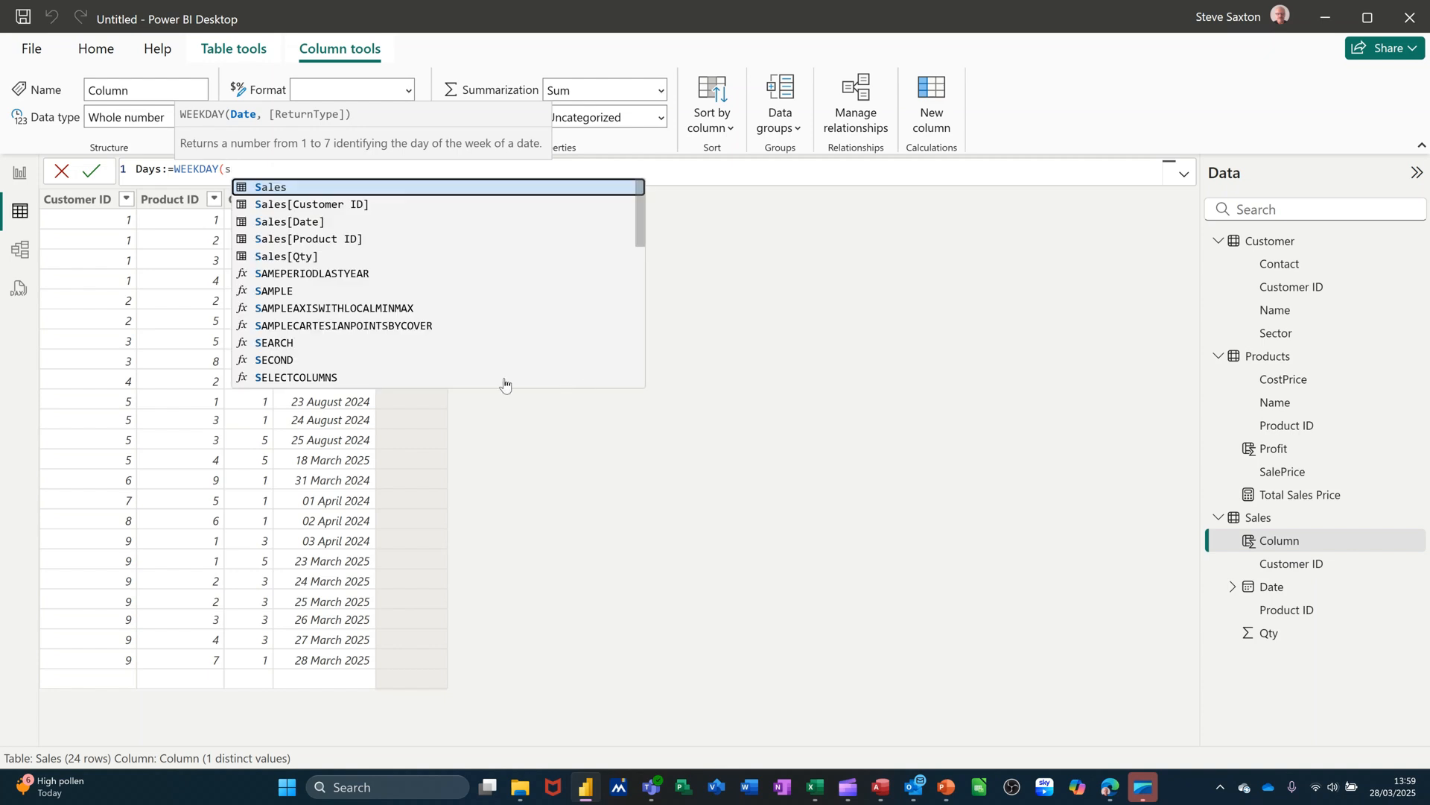
left_click(281, 224)
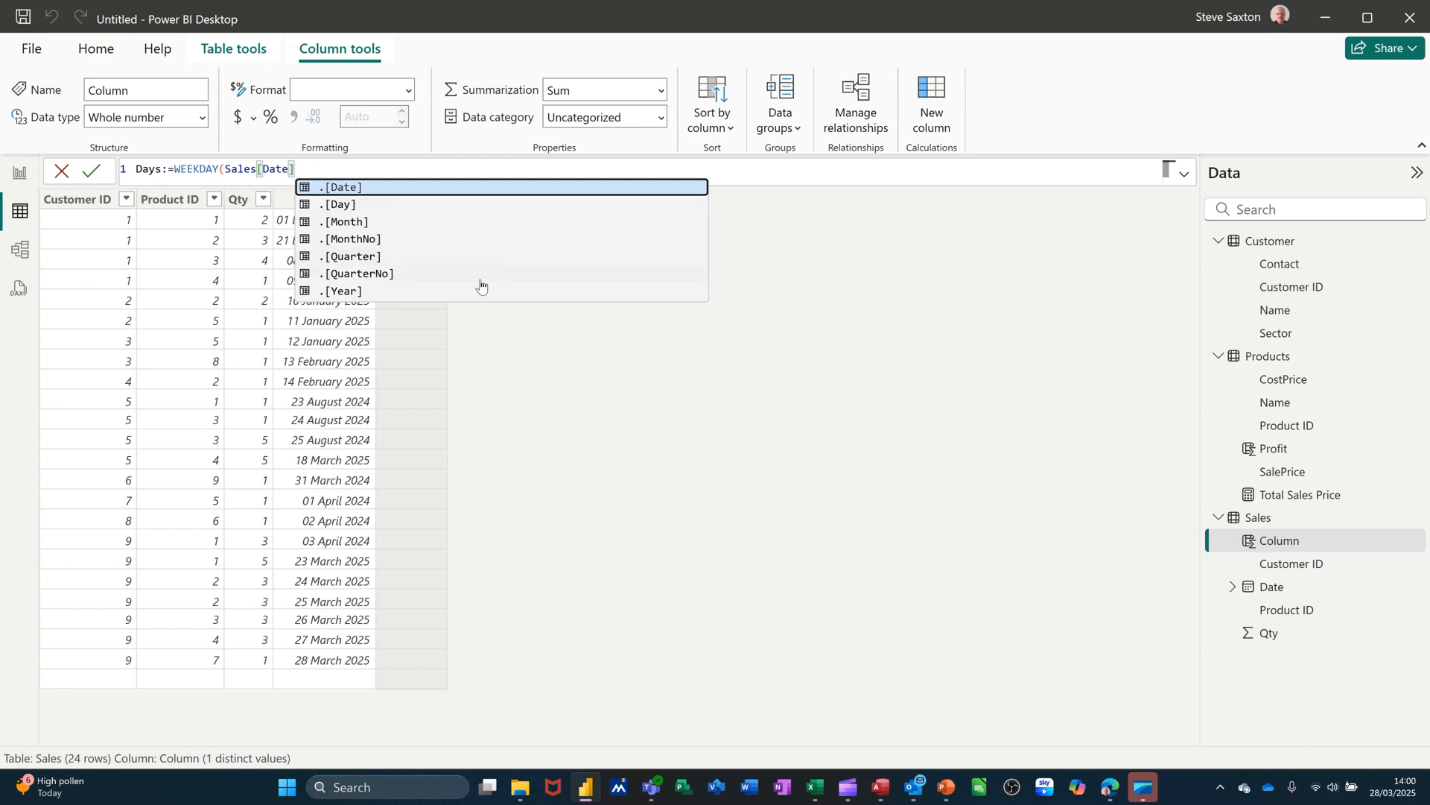
type(",")
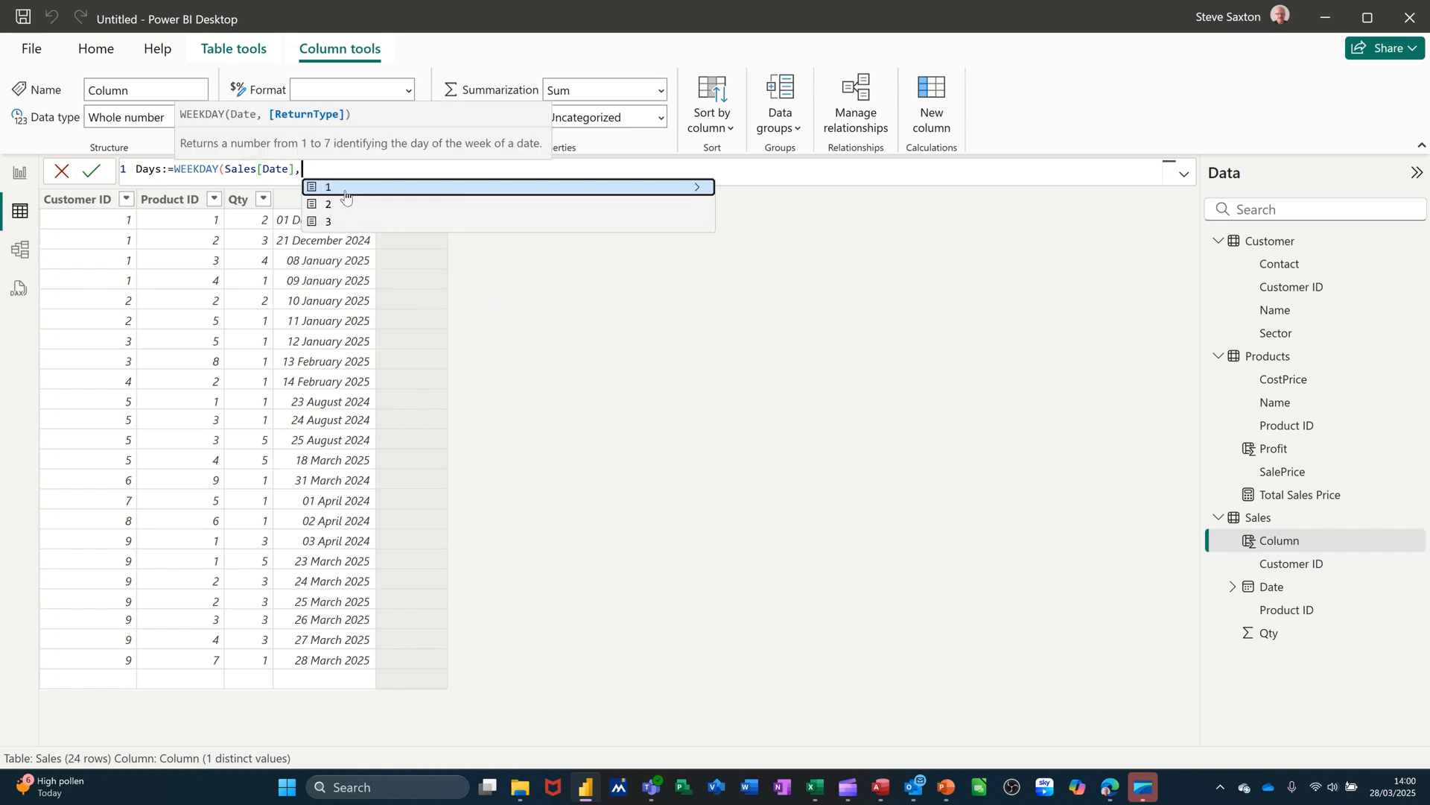
left_click(698, 190)
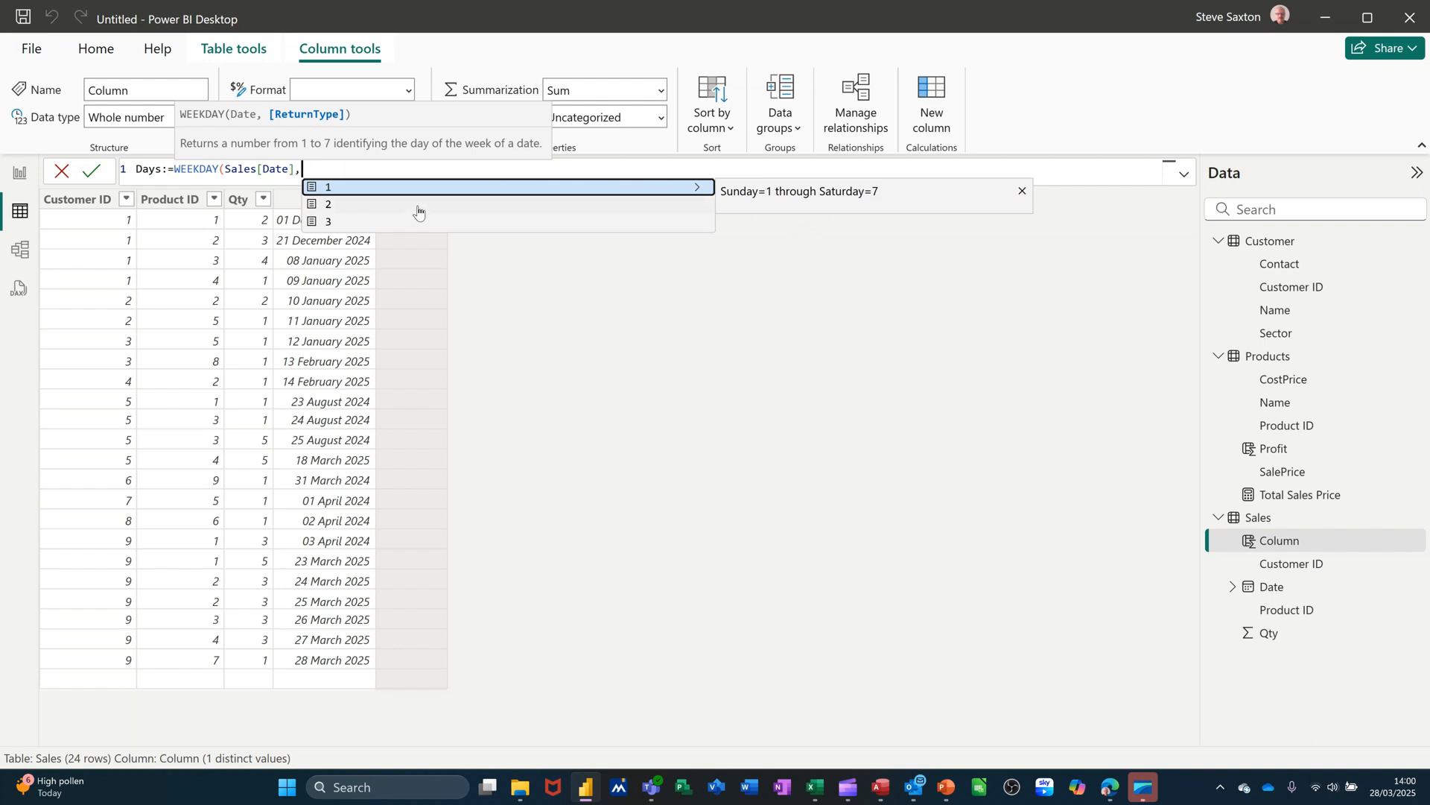
type("2")
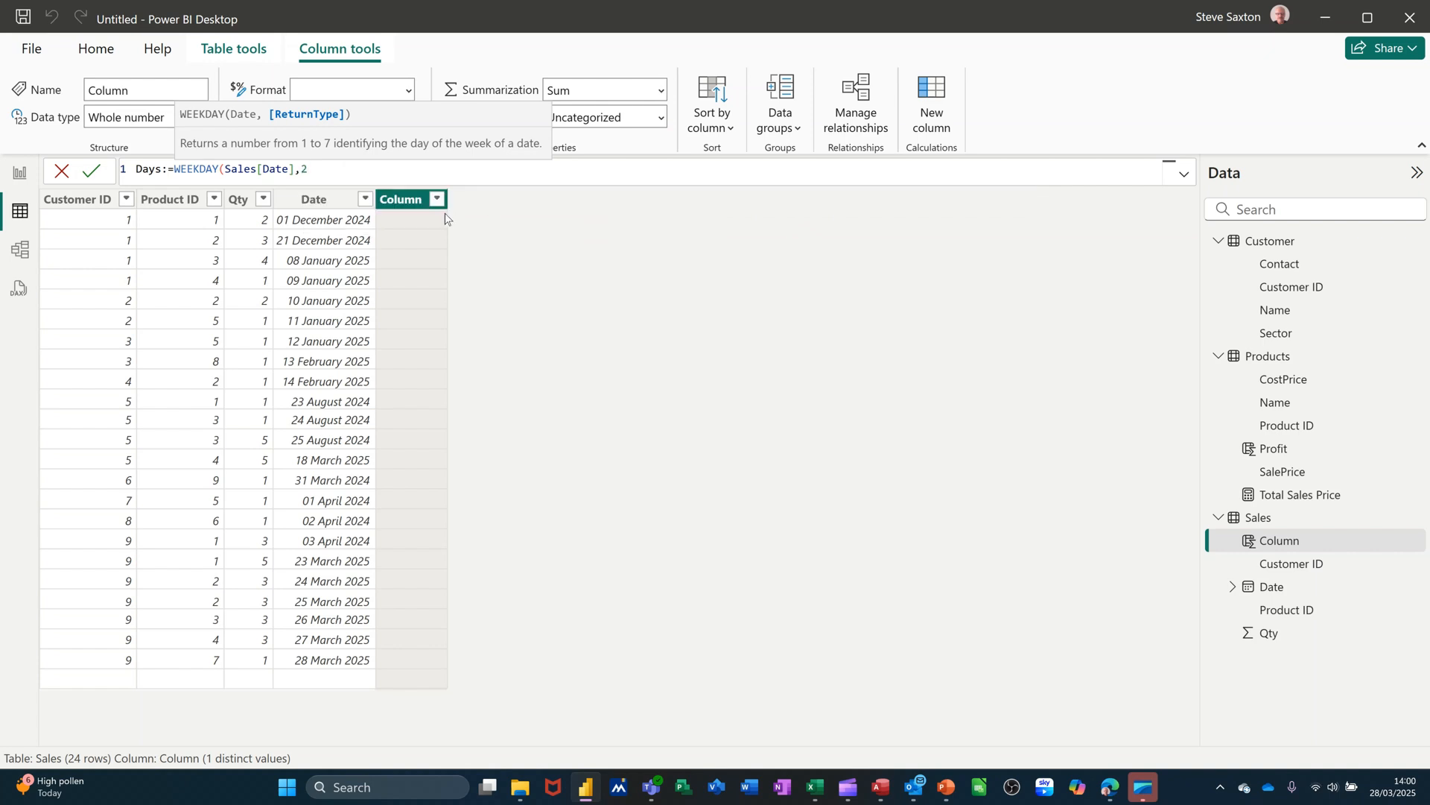
key("BackSpace")
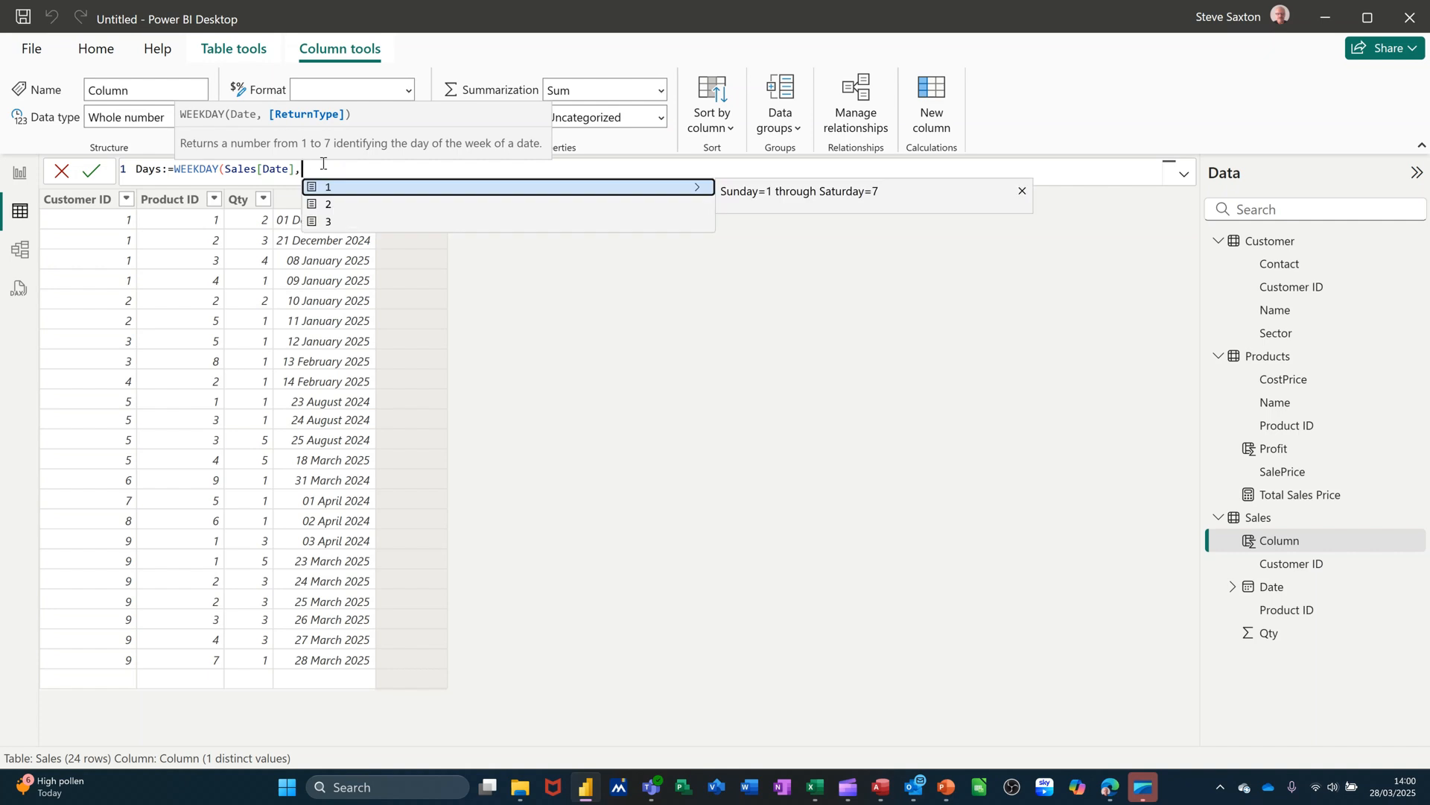
type("1")
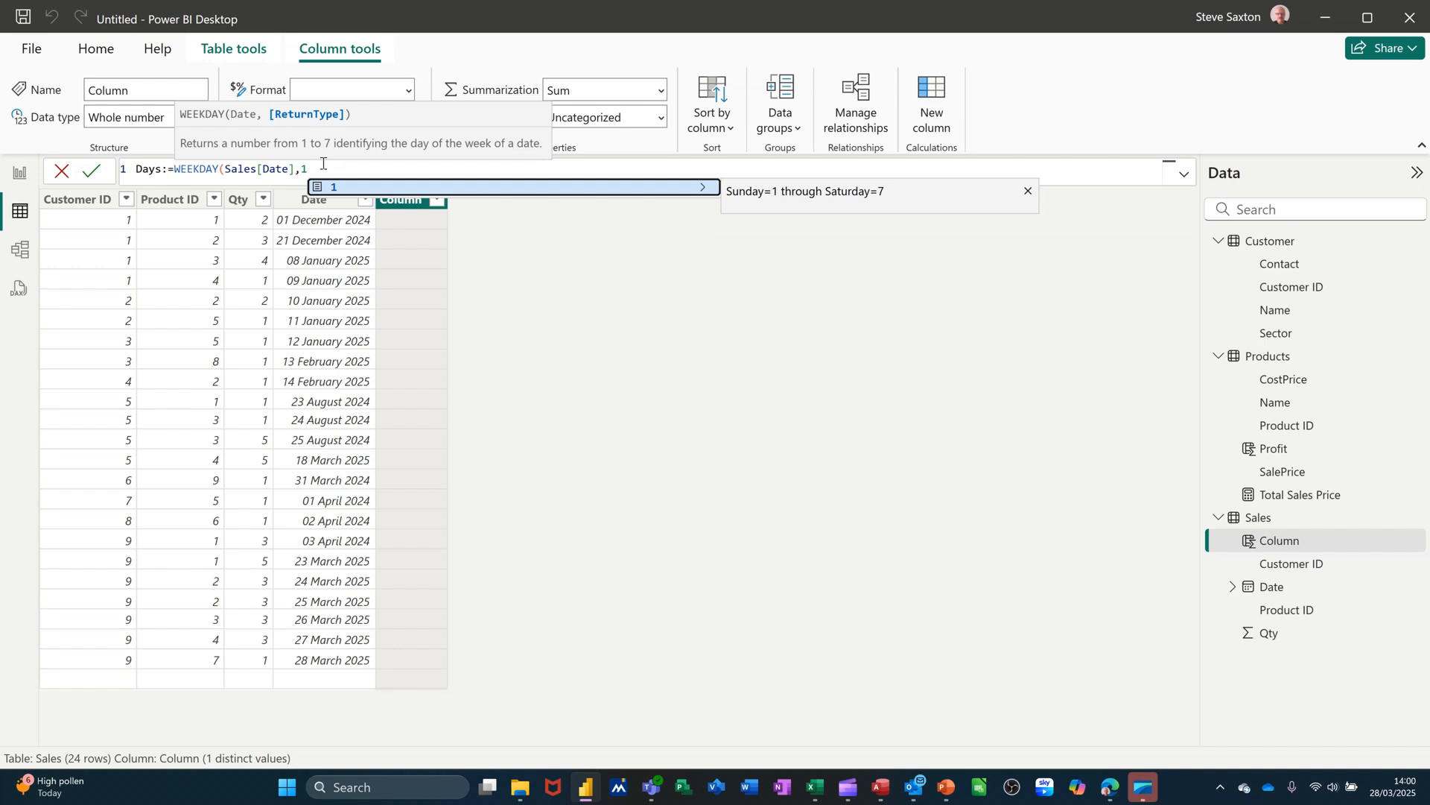
type(")")
key("Return")
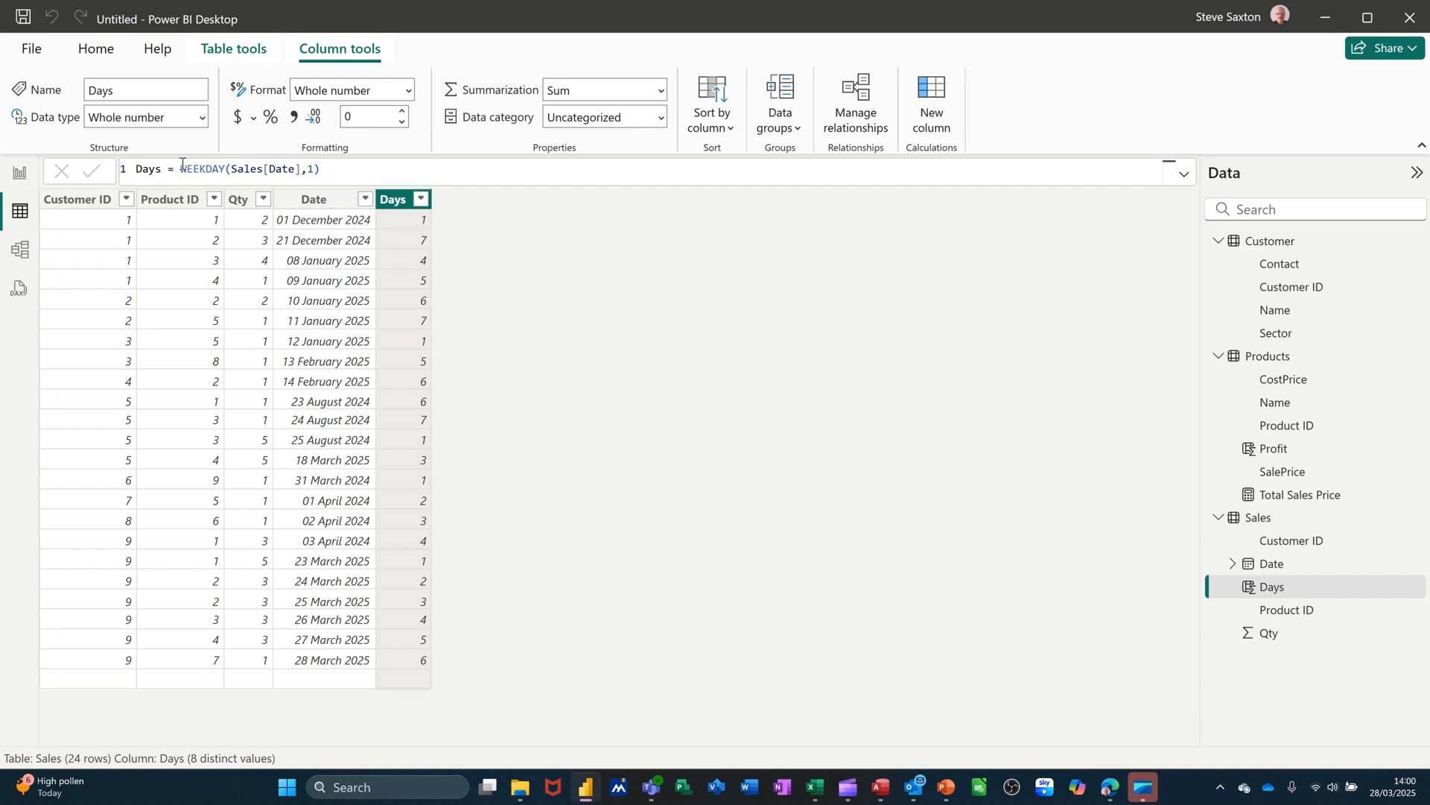
Wrap the Days column's formula in a FORMAT function with "ddd", giving format(WEEKDAY(Sales[Date],1),"ddd")
double_click(183, 167)
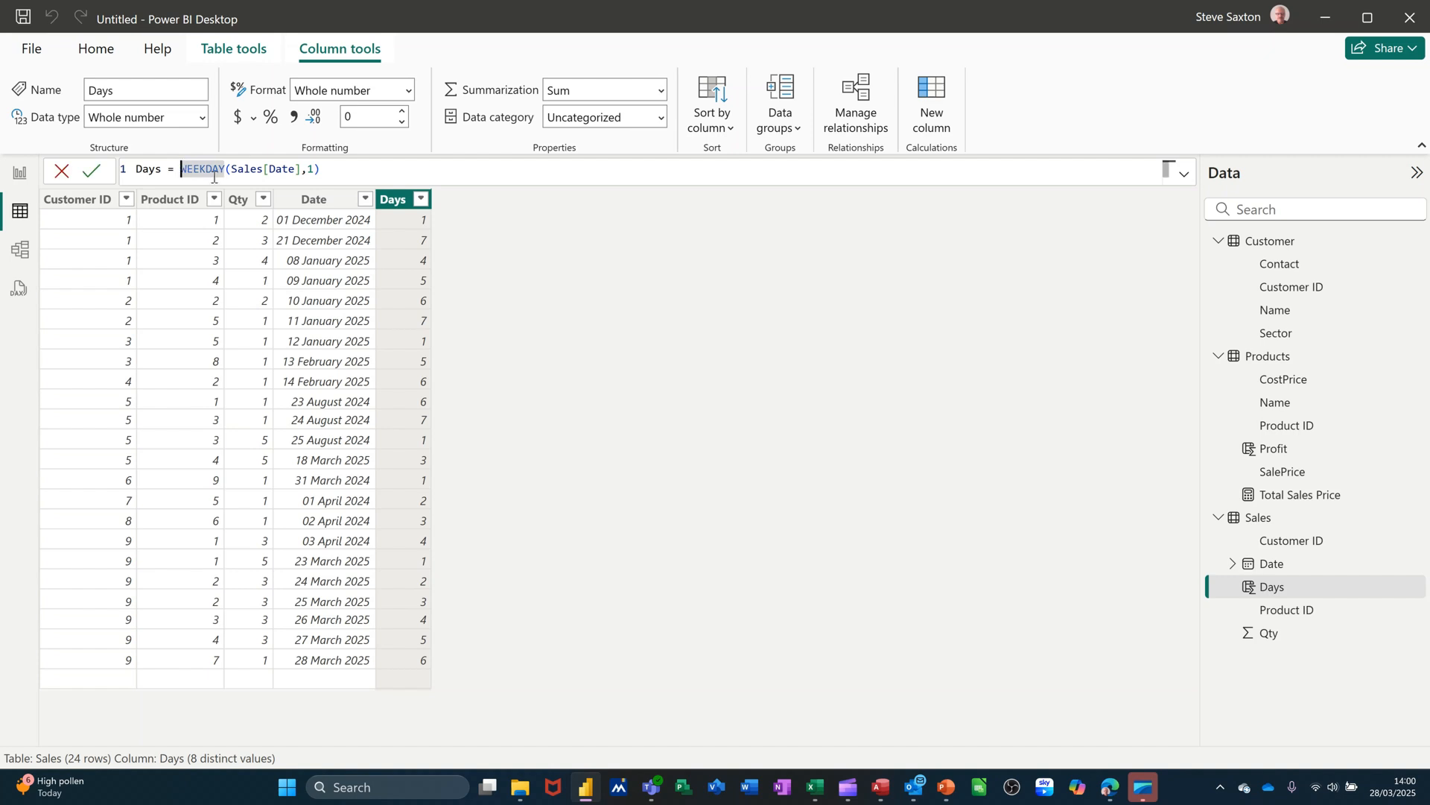
type("form")
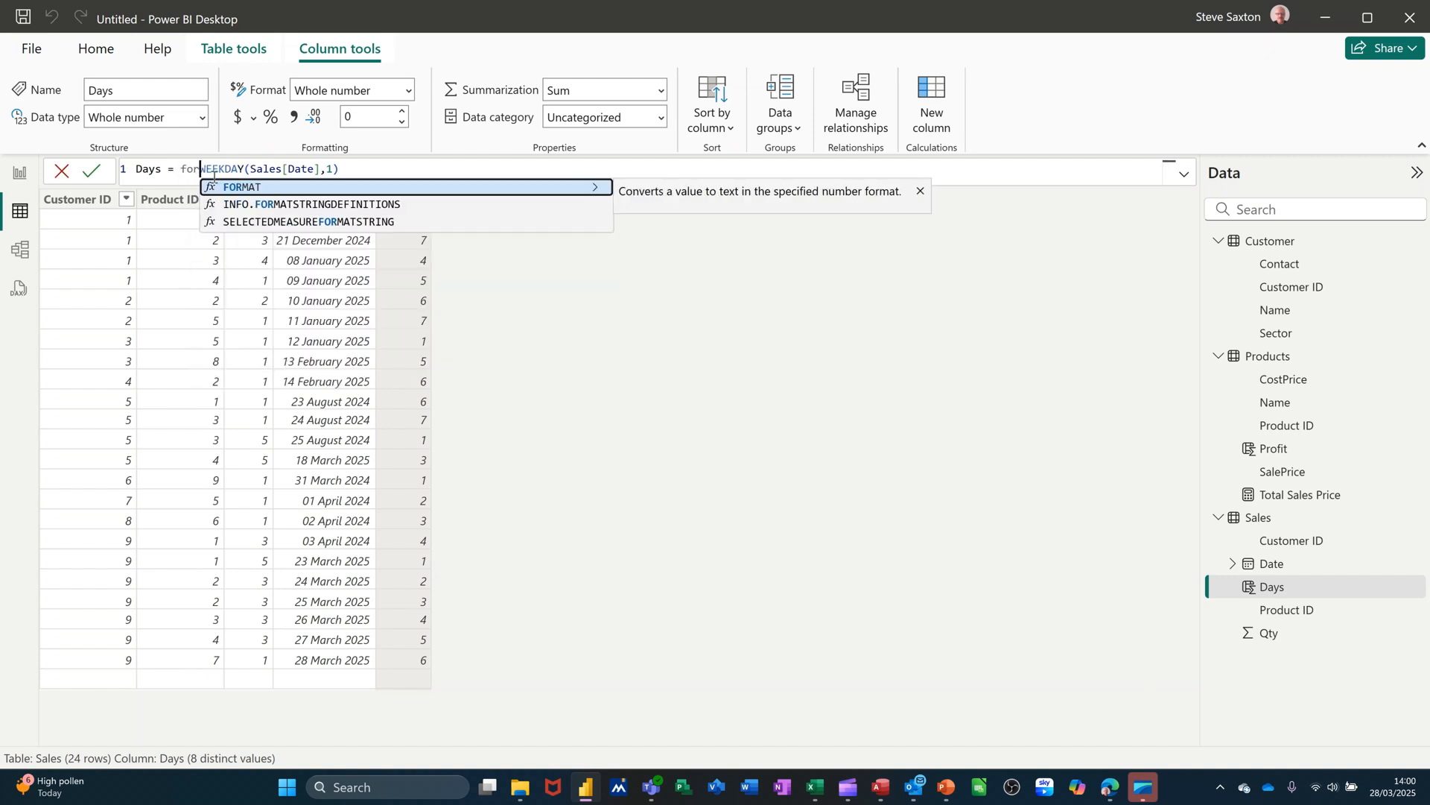
type("at")
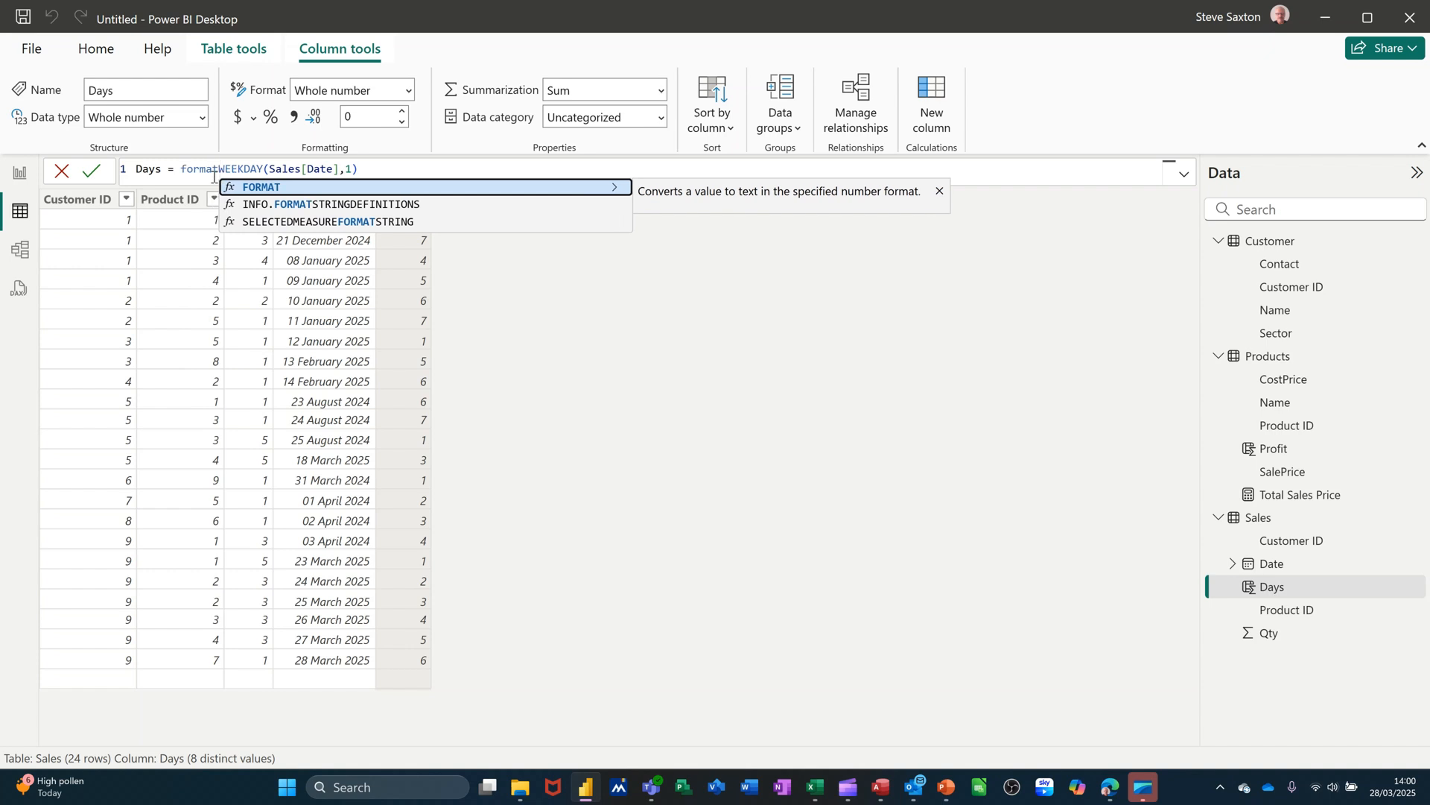
type("(")
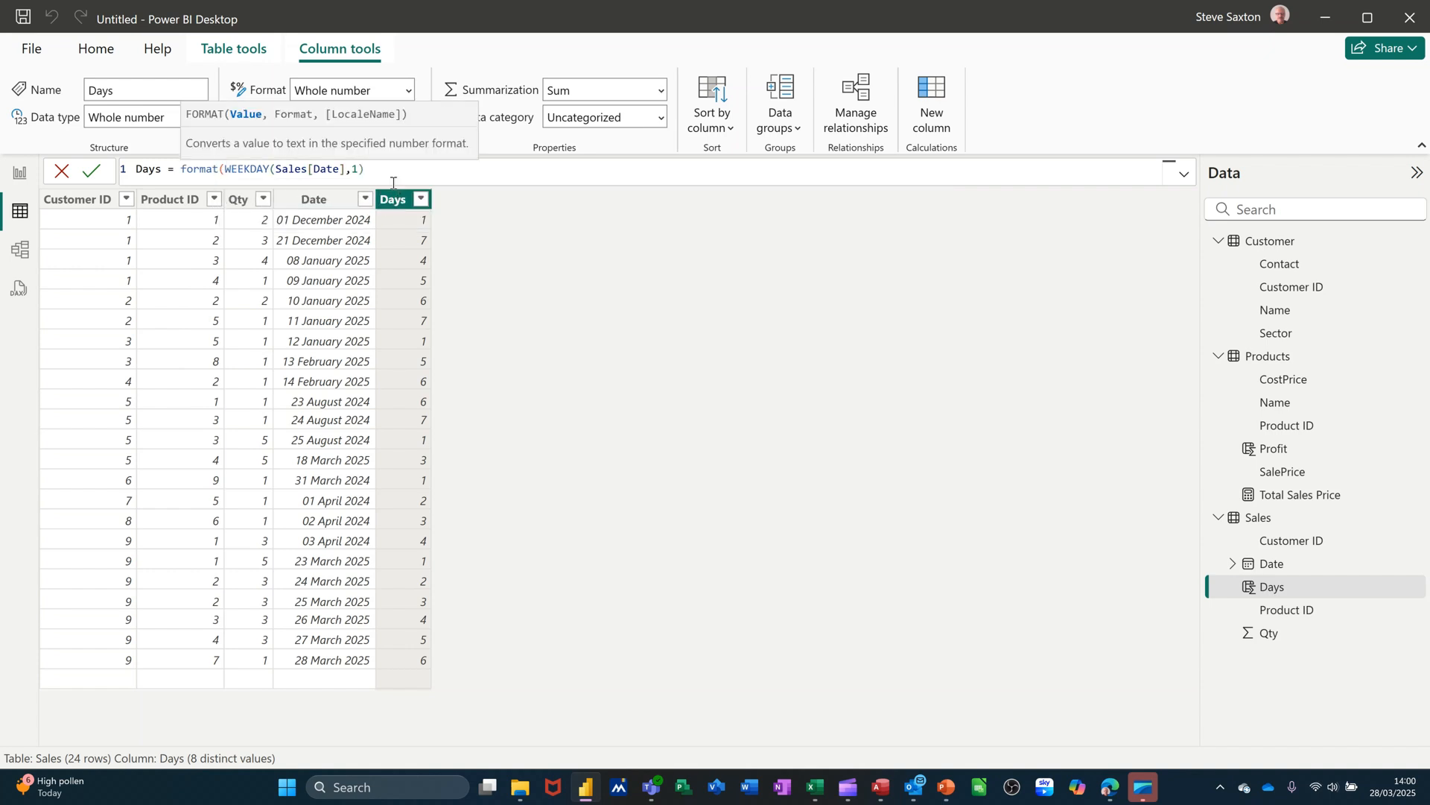
left_click(374, 172)
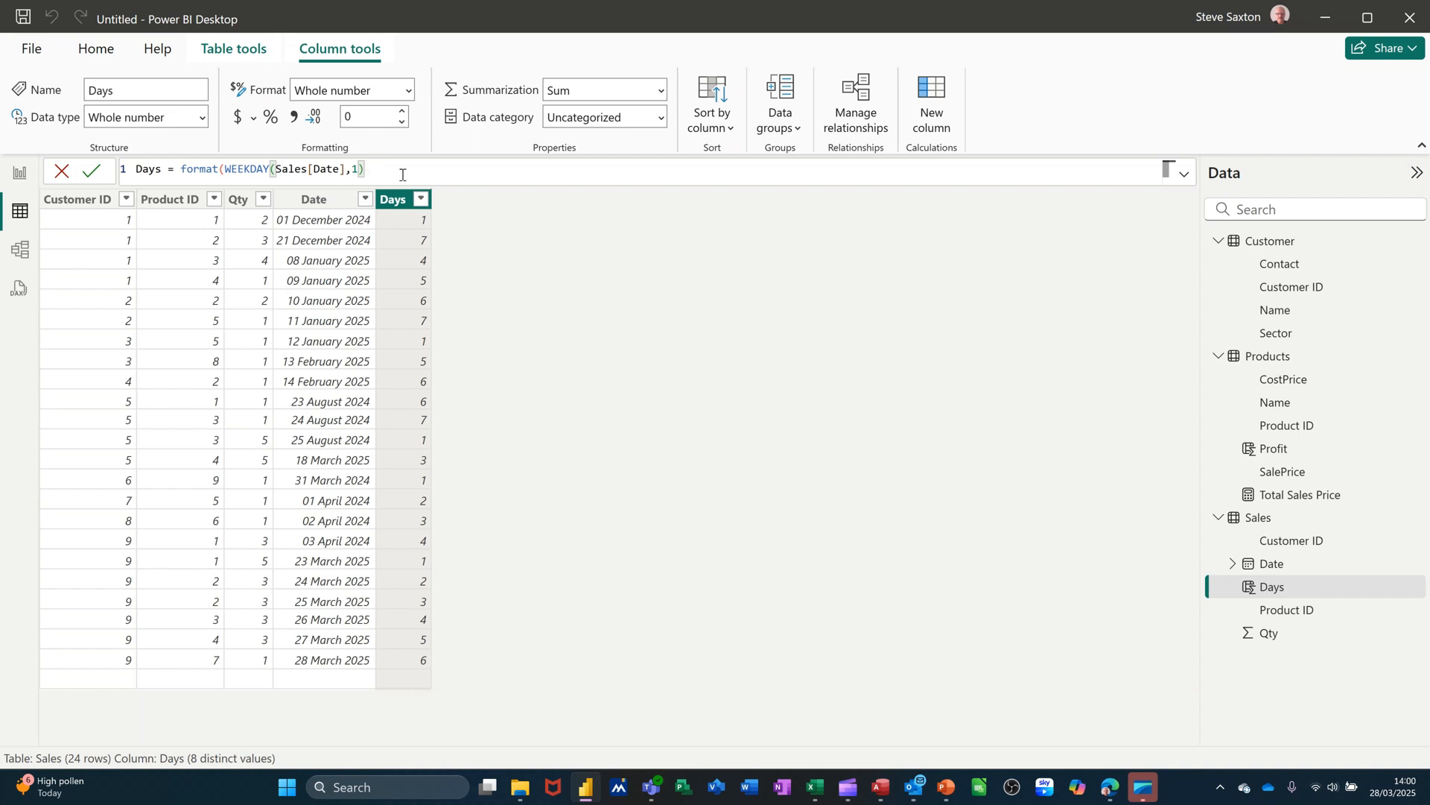
type(",")
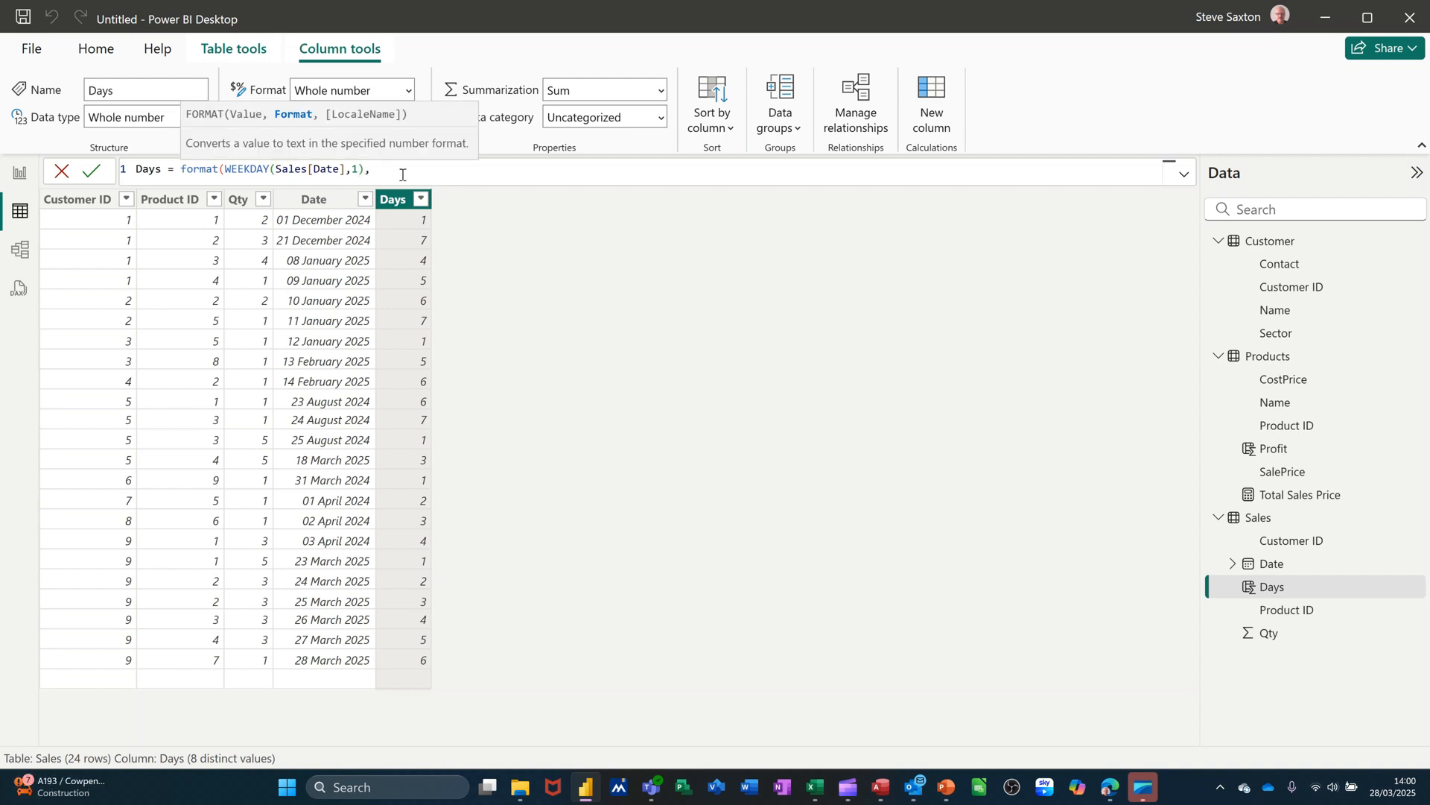
type("\"ddd\")")
key("Return")
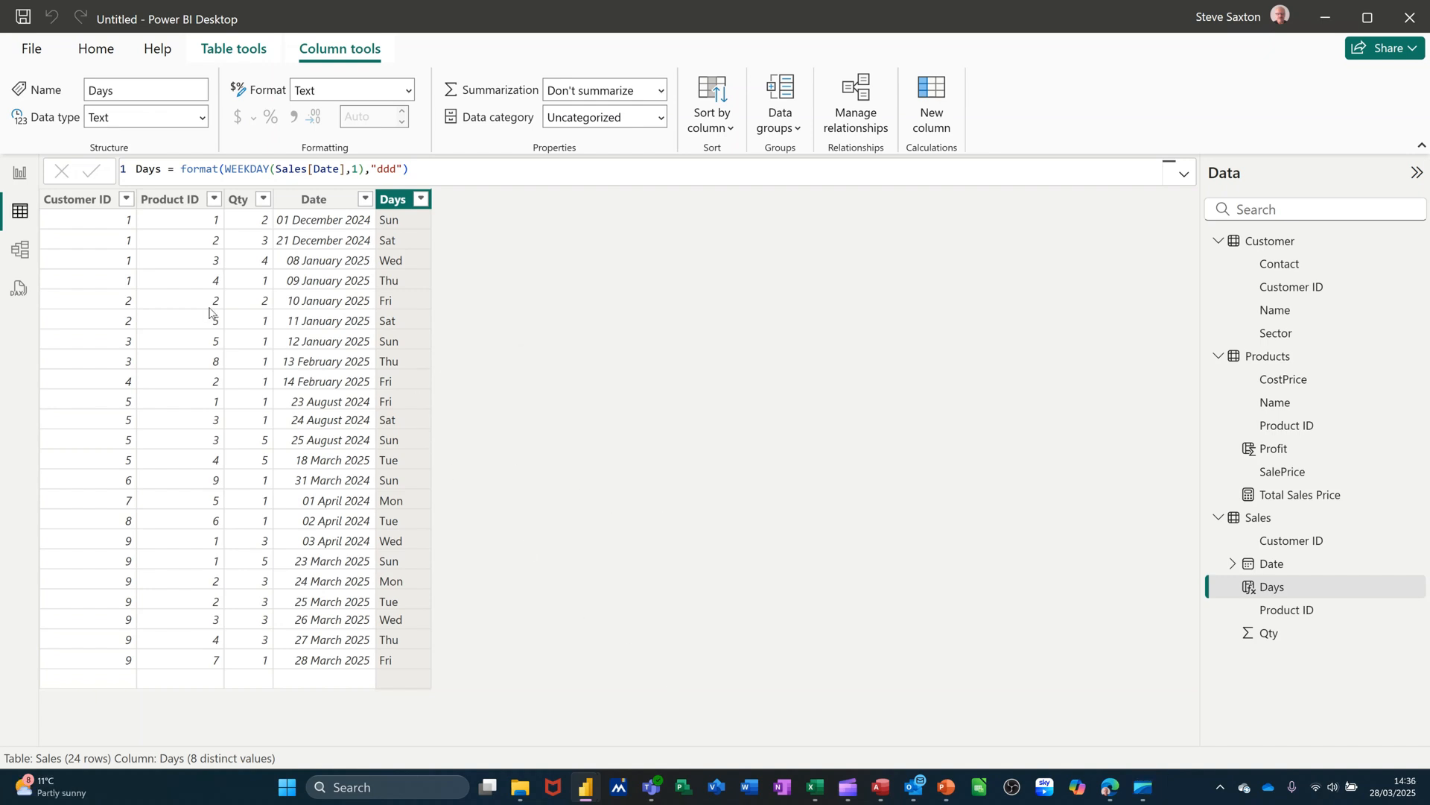
Add an empty stacked column chart to the report page and place it beside the Total Sales Price table visual
left_click(18, 173)
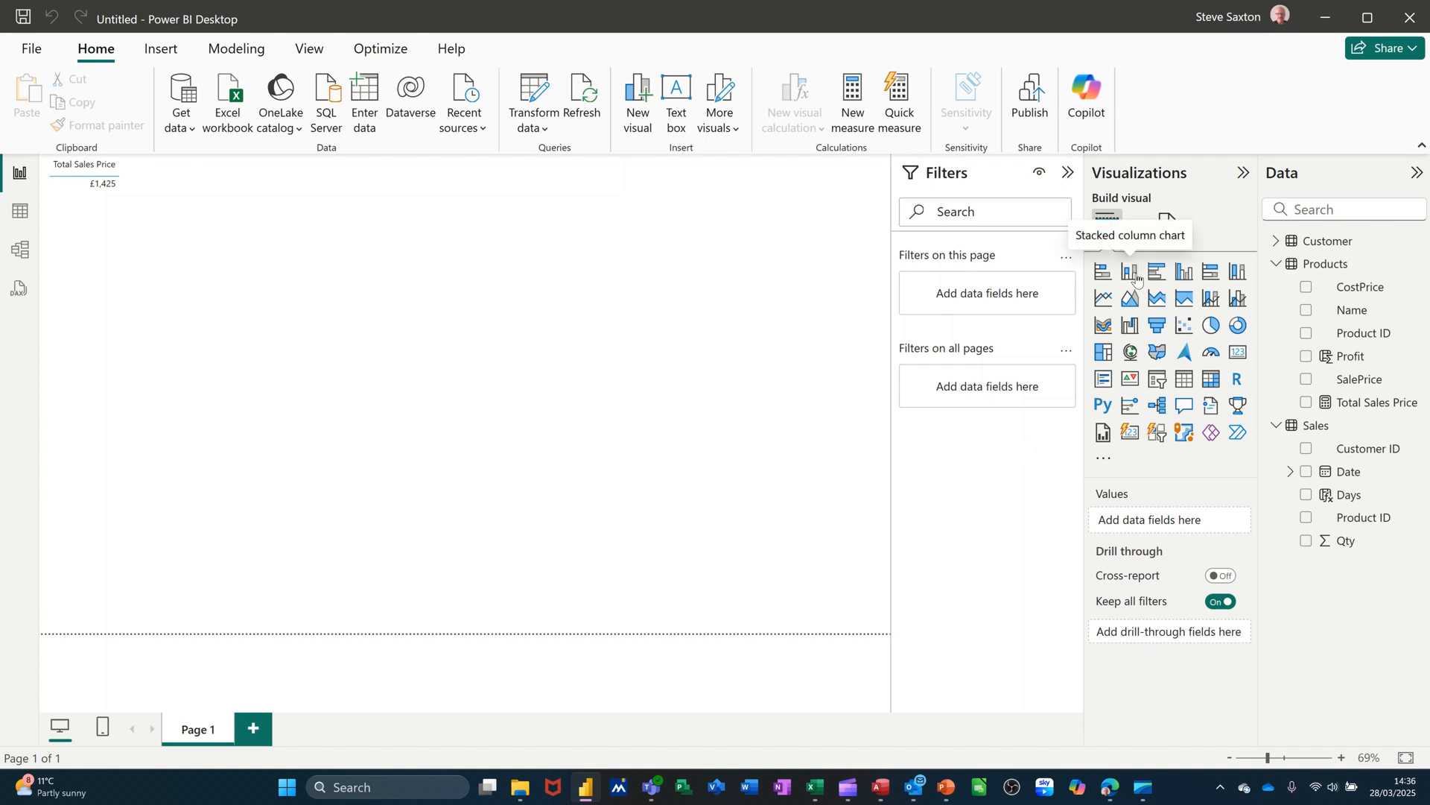
left_click(1132, 274)
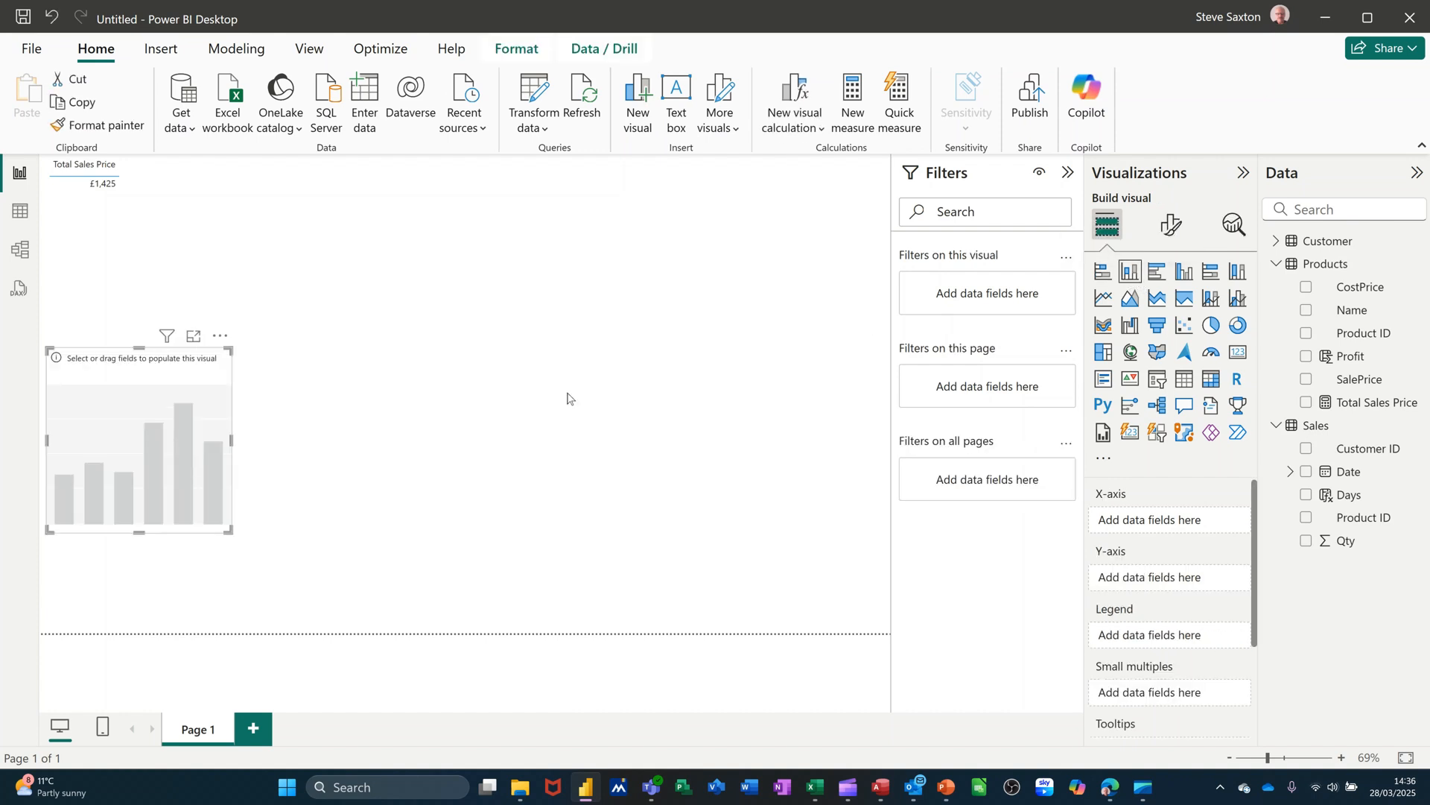
left_click_drag(176, 406, 363, 236)
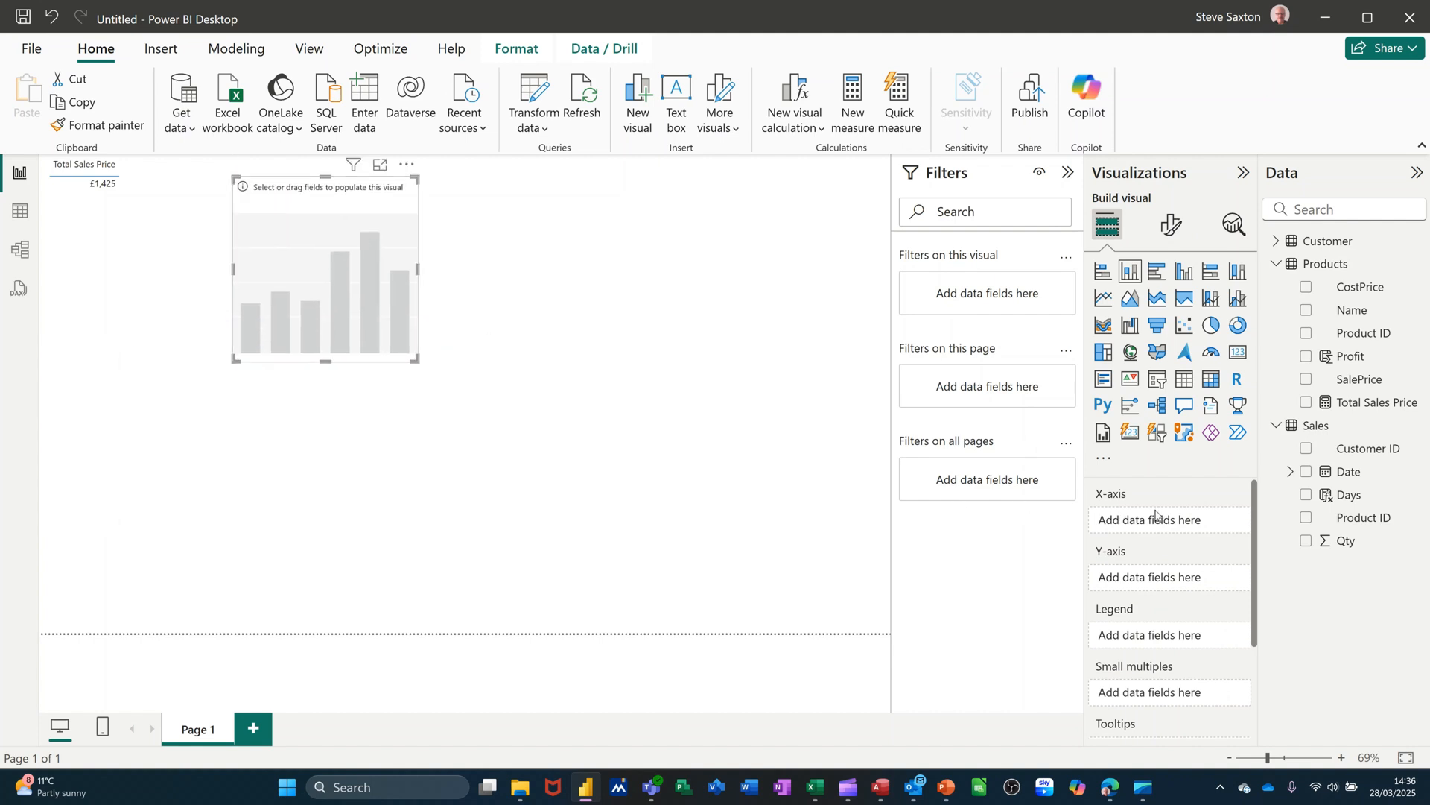
Populate the column chart with Days on the X-axis and the sum of Qty on the Y-axis, without Name as legend, and widen it
left_click(1306, 494)
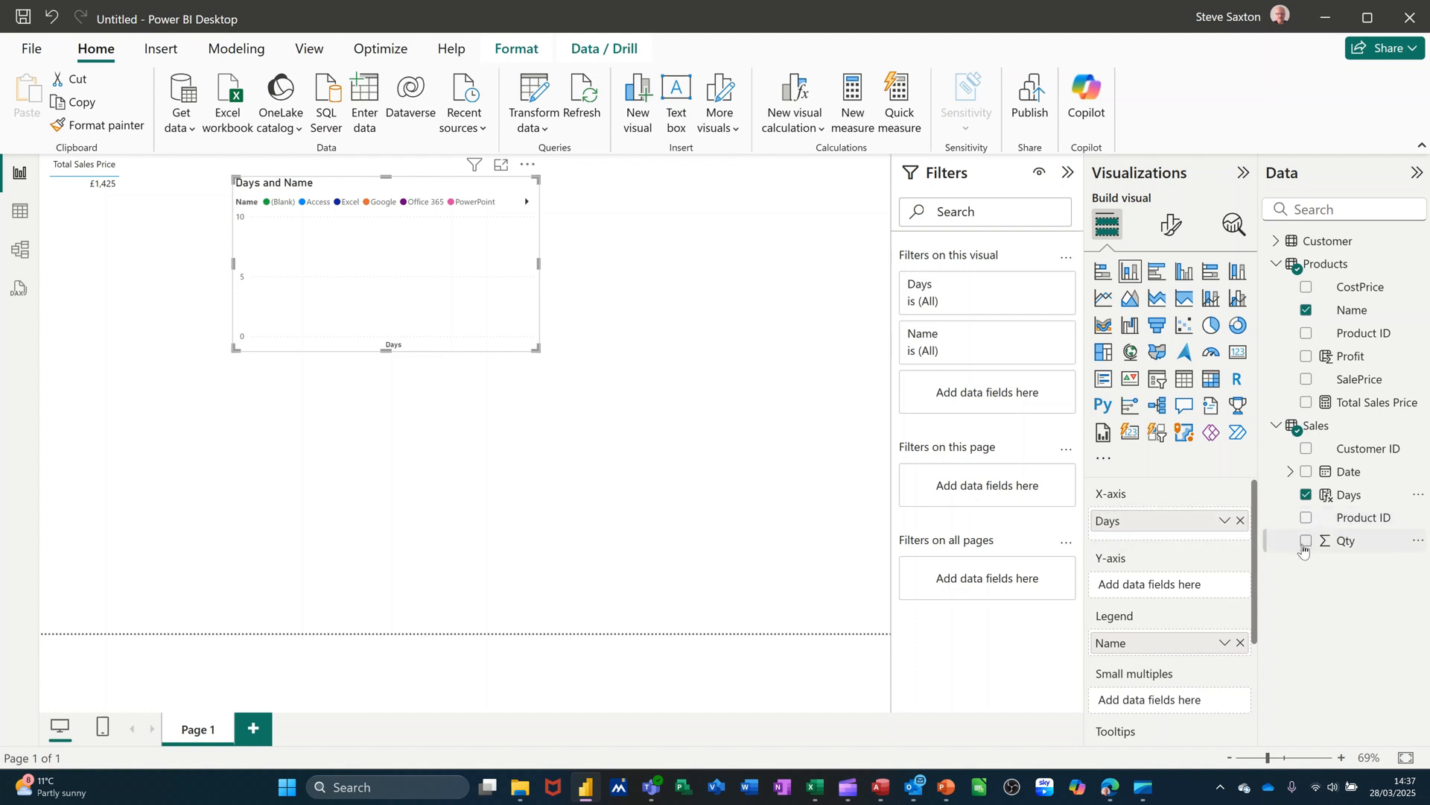
left_click(1306, 542)
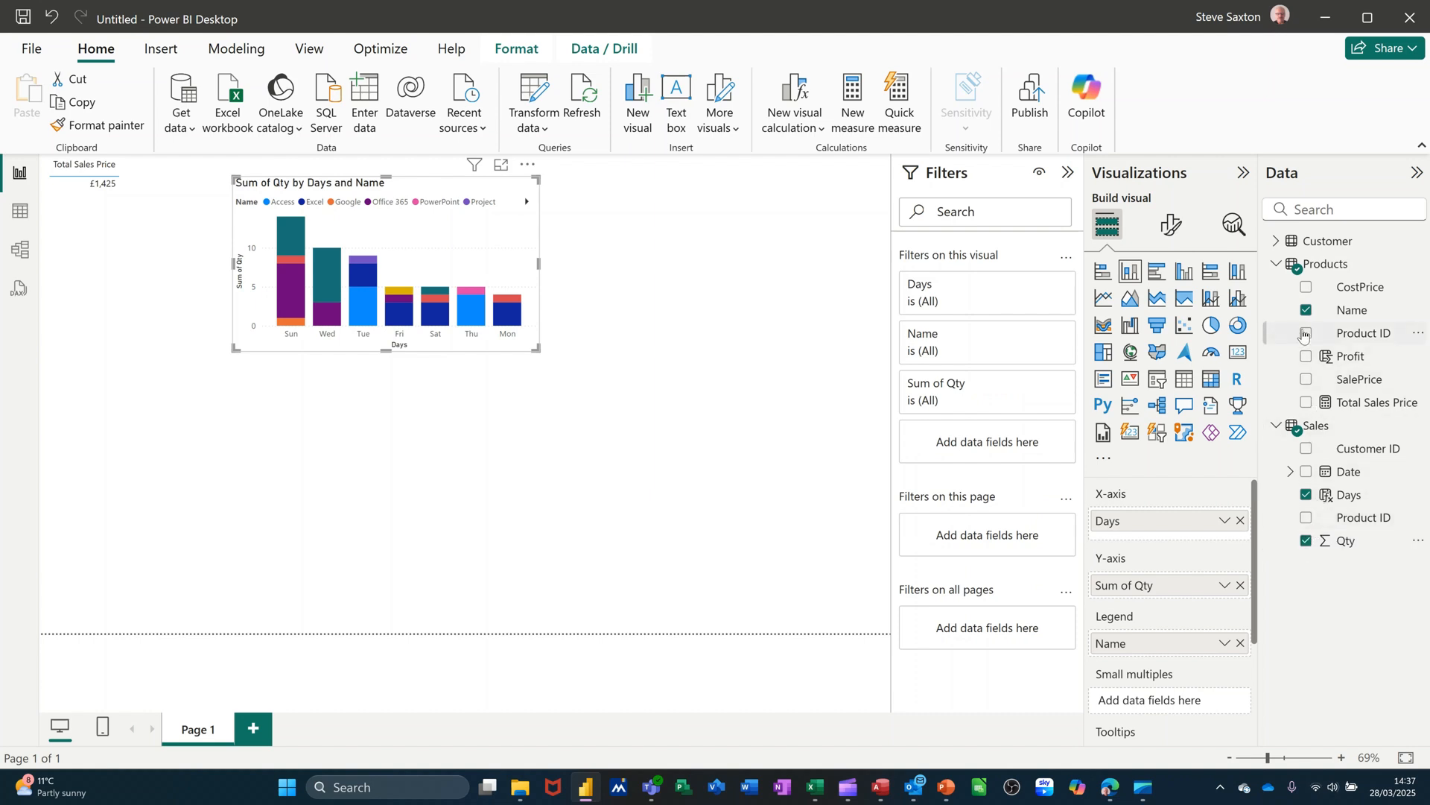
left_click(1307, 311)
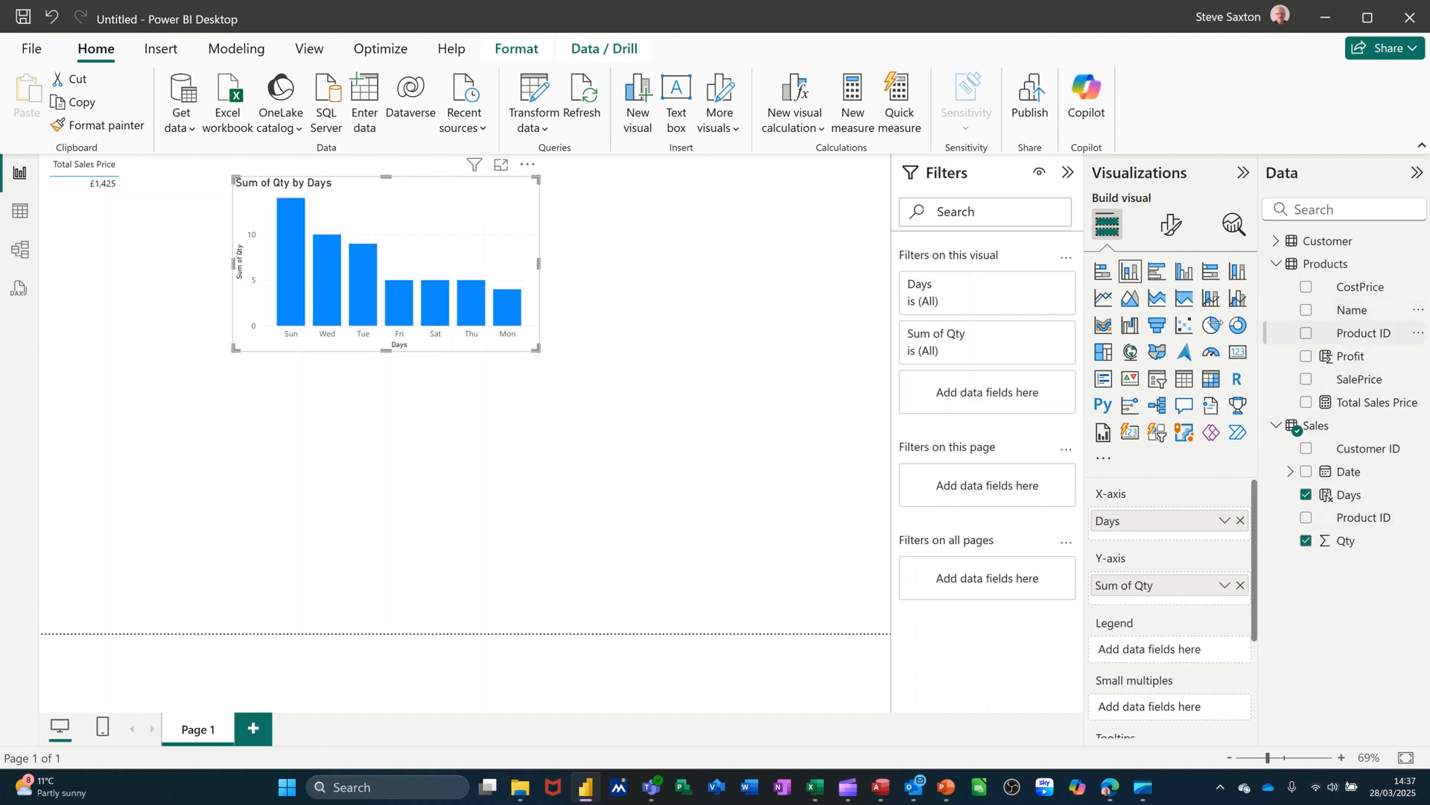
left_click_drag(536, 348, 645, 339)
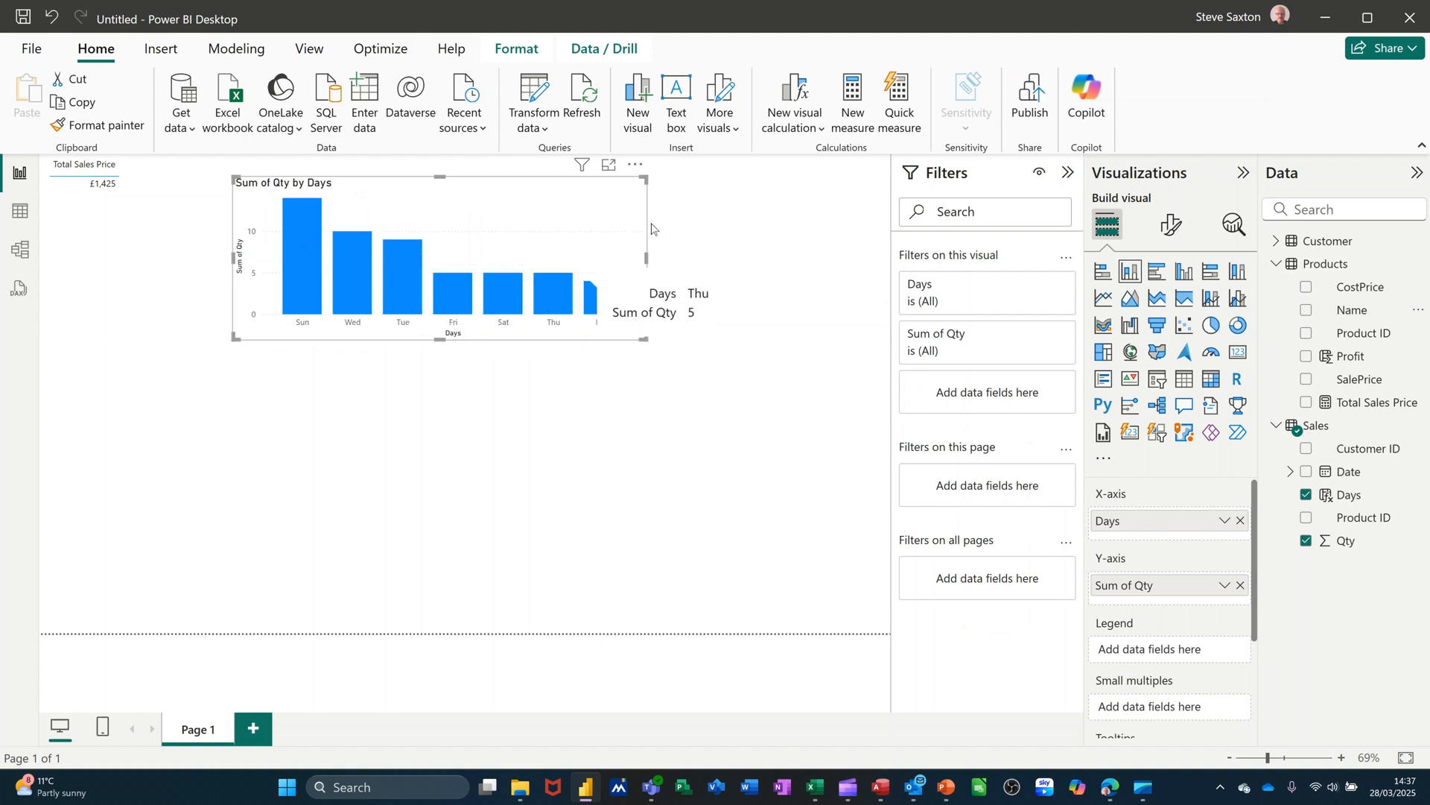
left_click(674, 355)
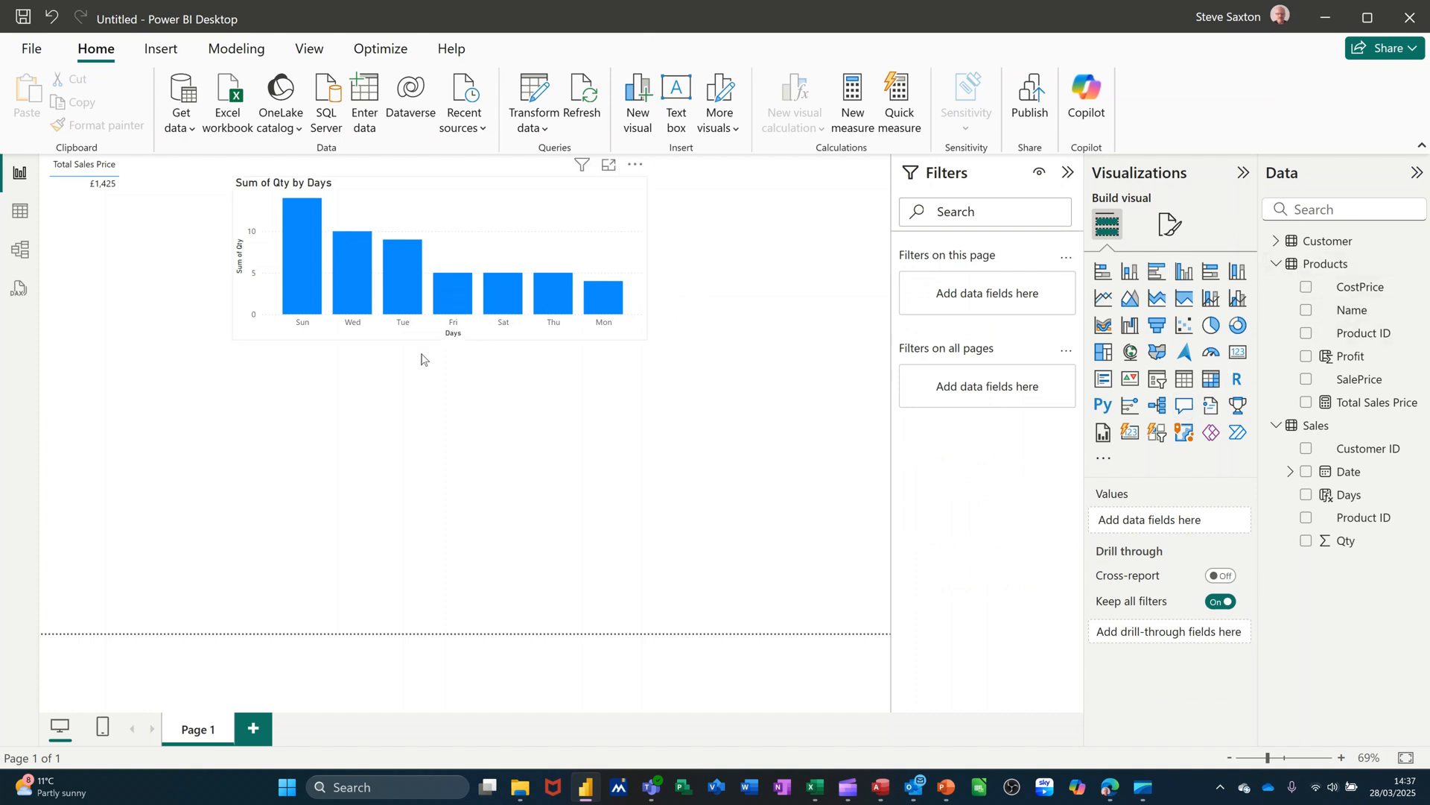
Add a calculated column to the Sales table defined as Staus:=if(Sales[Qty]>2,"Good","Bad")
left_click(20, 211)
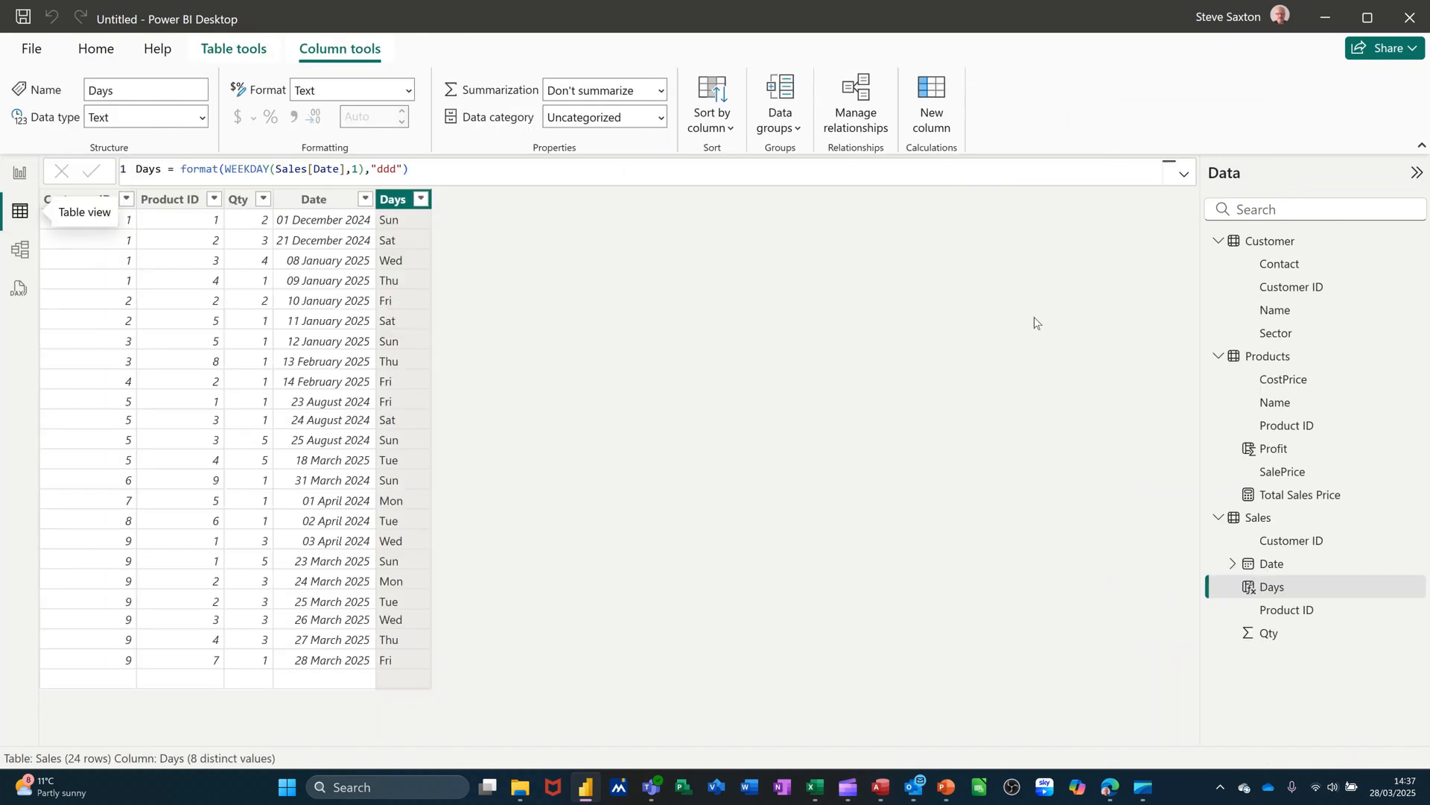
left_click(1239, 362)
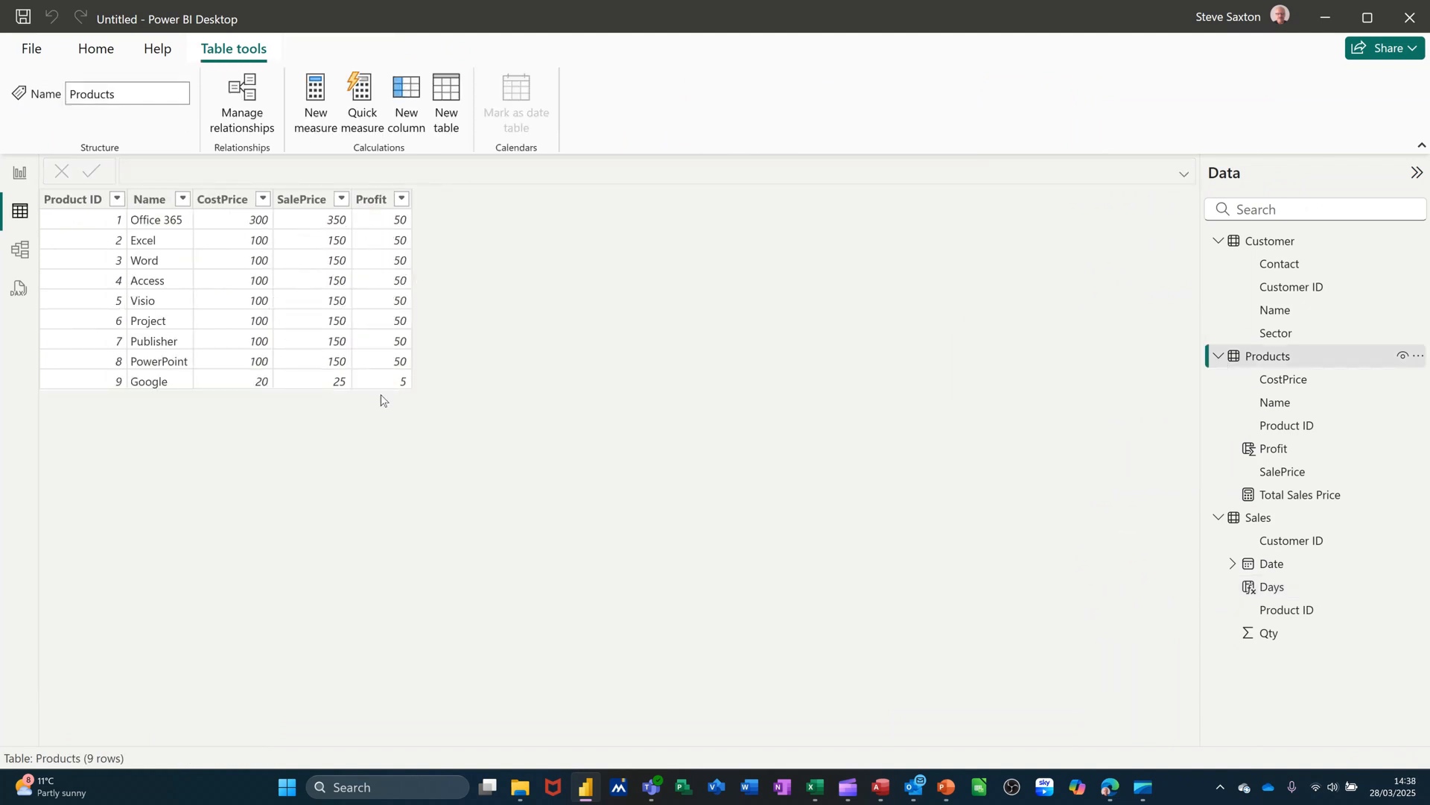
left_click(1235, 527)
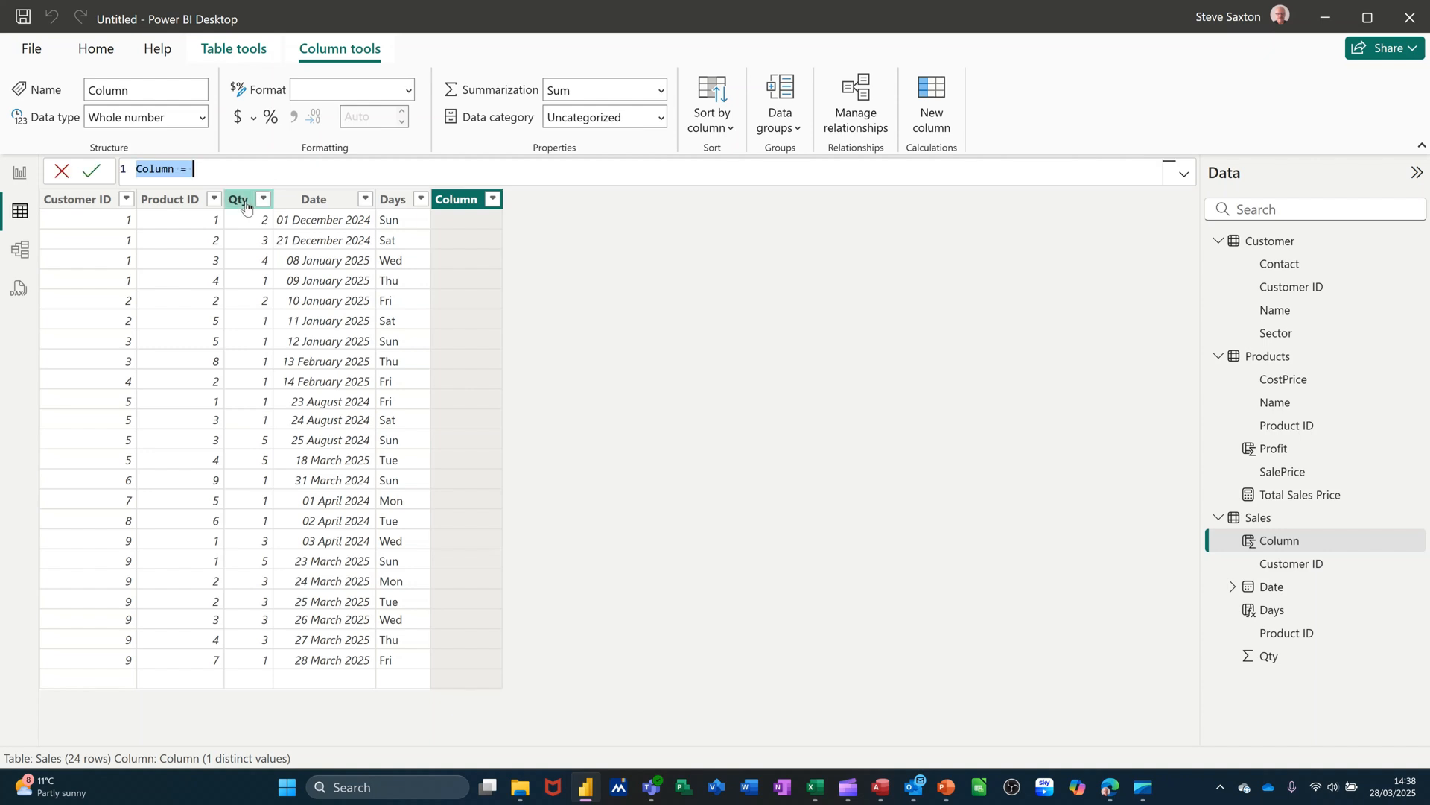
type("Staus:")
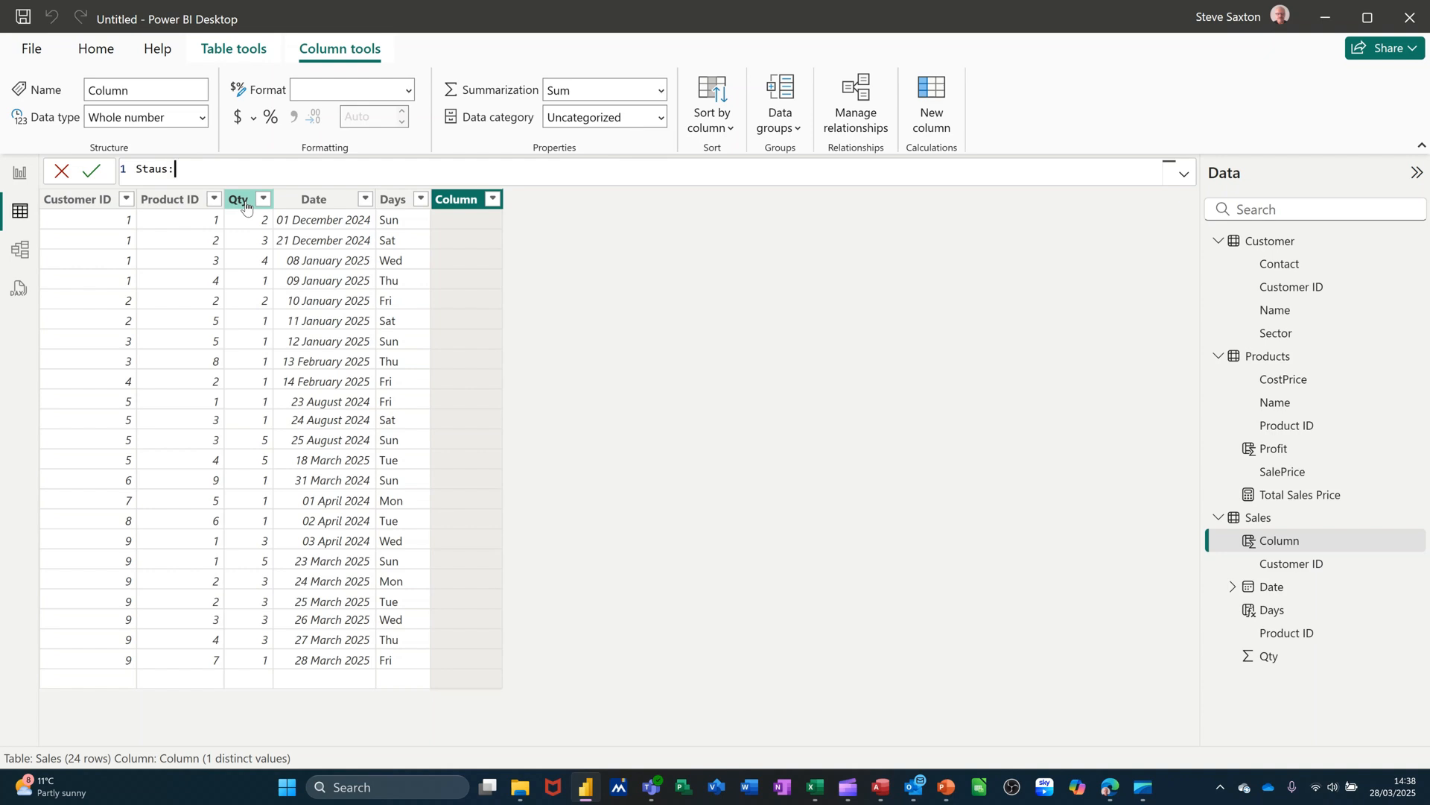
type("=if")
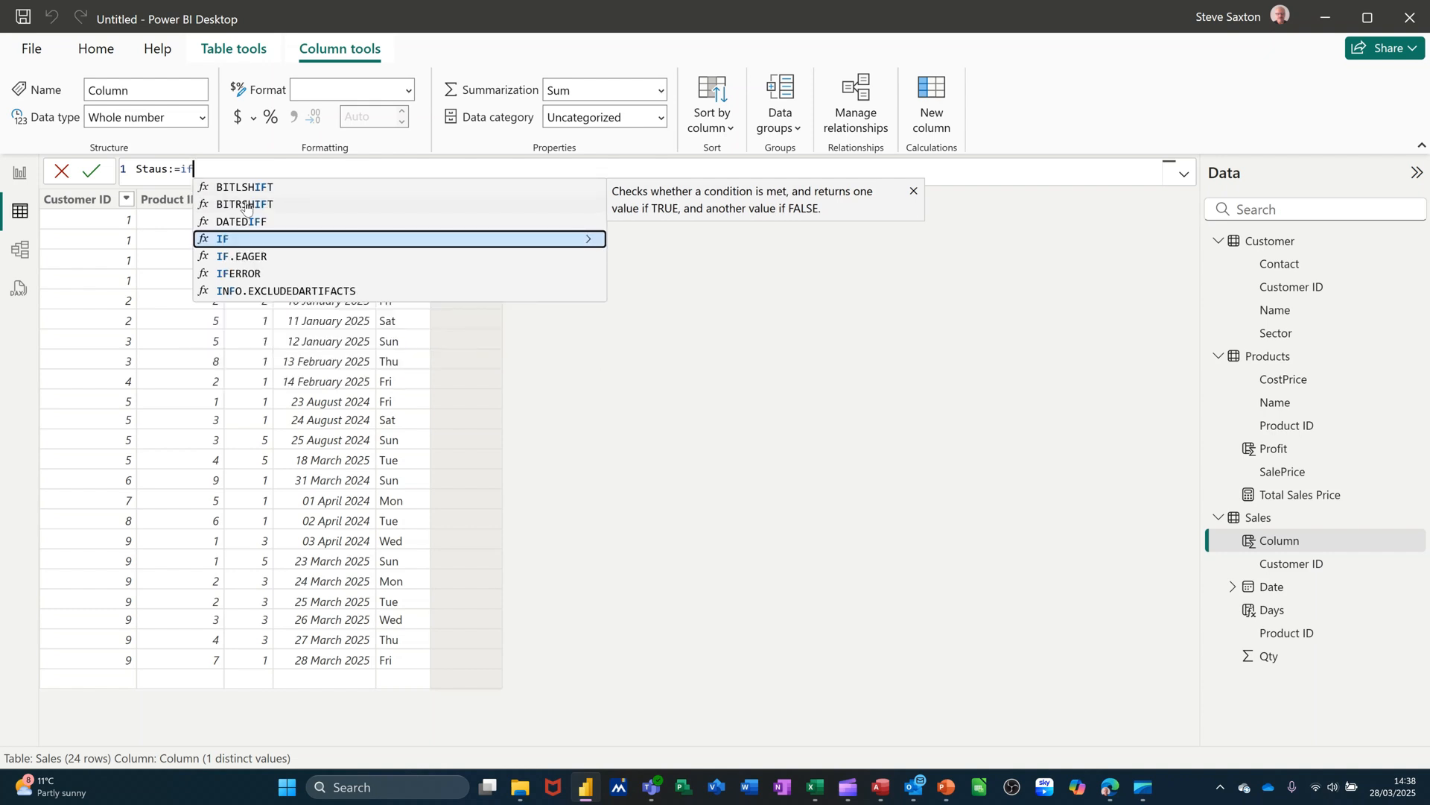
type("(")
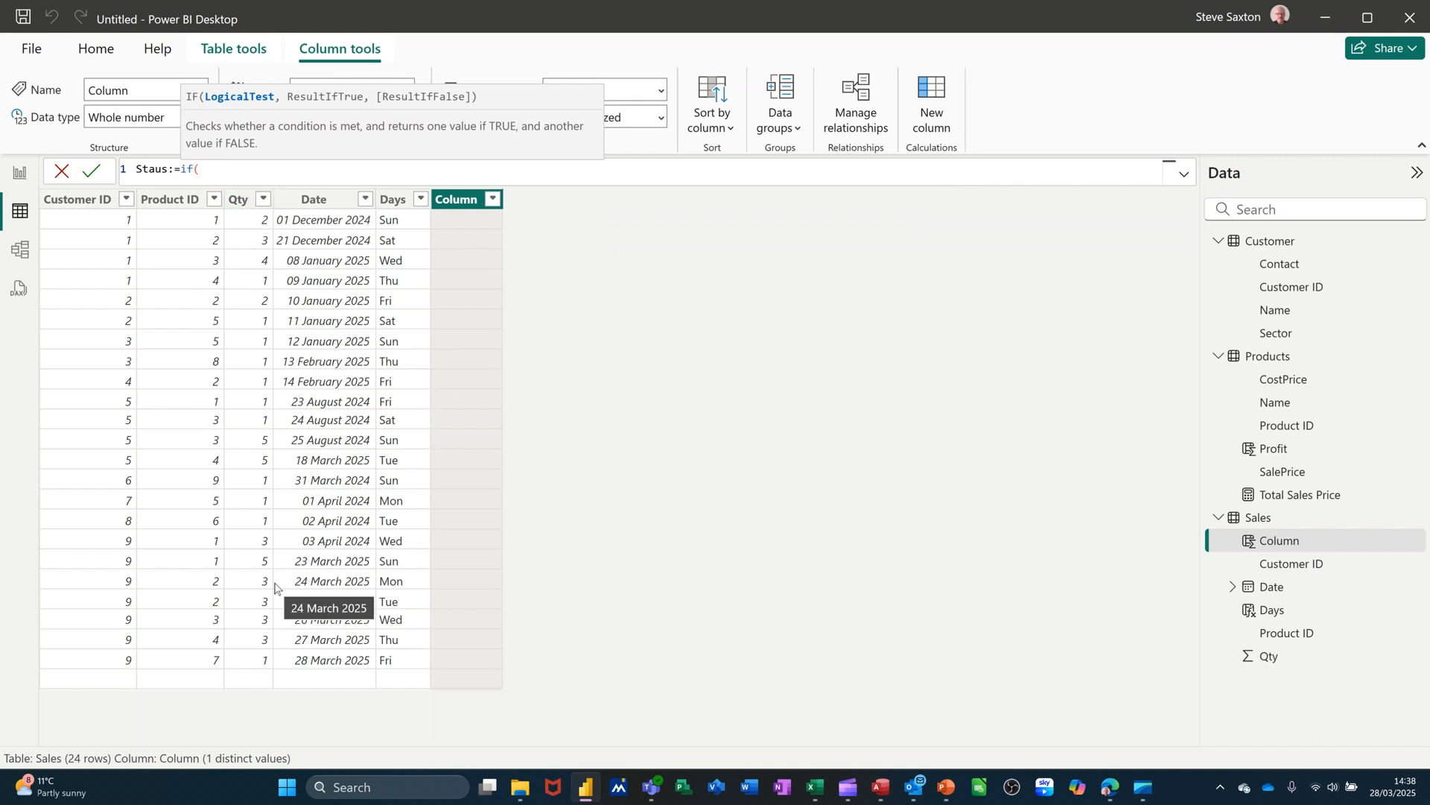
type("sales")
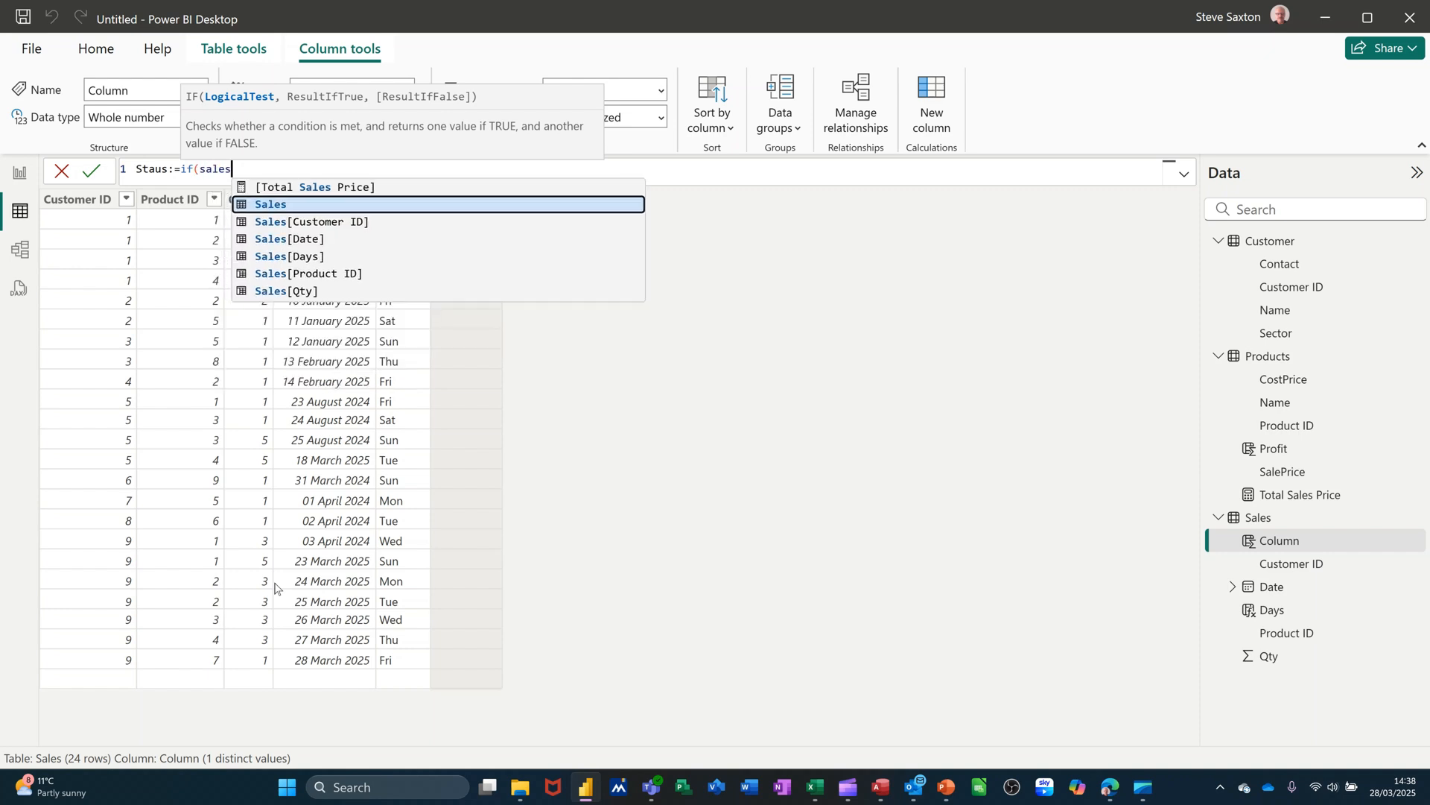
left_click(304, 292)
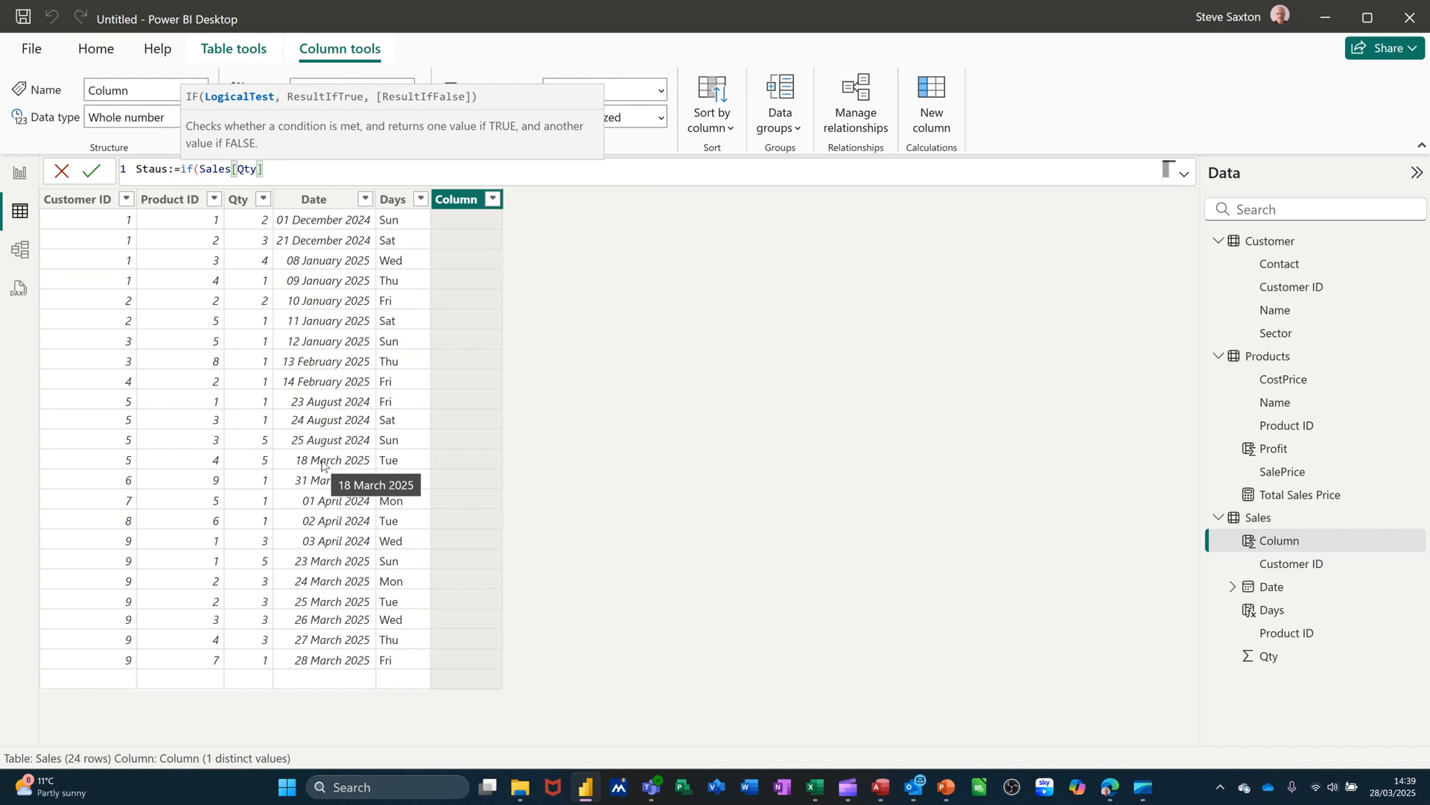
type(">")
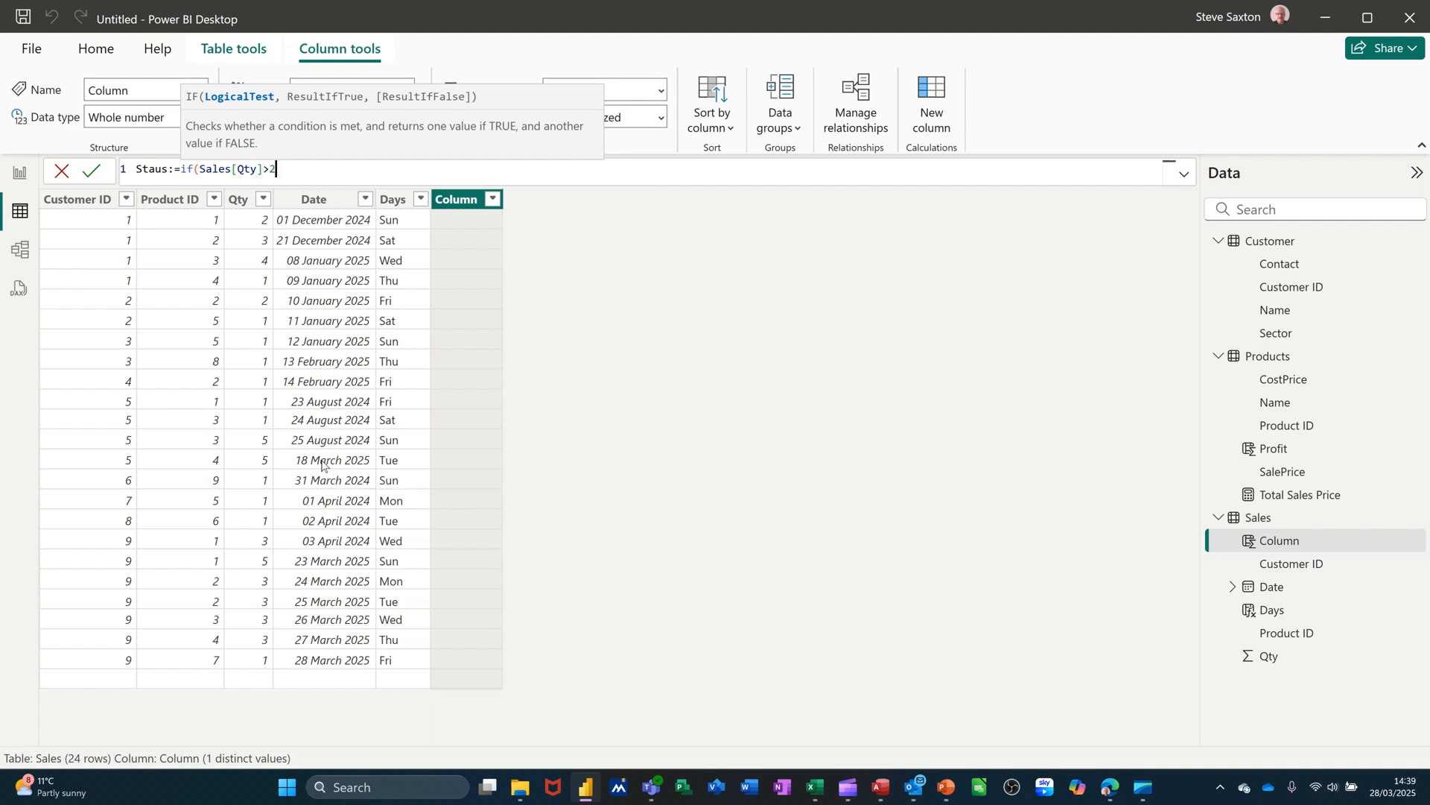
type("2,\"Good\"")
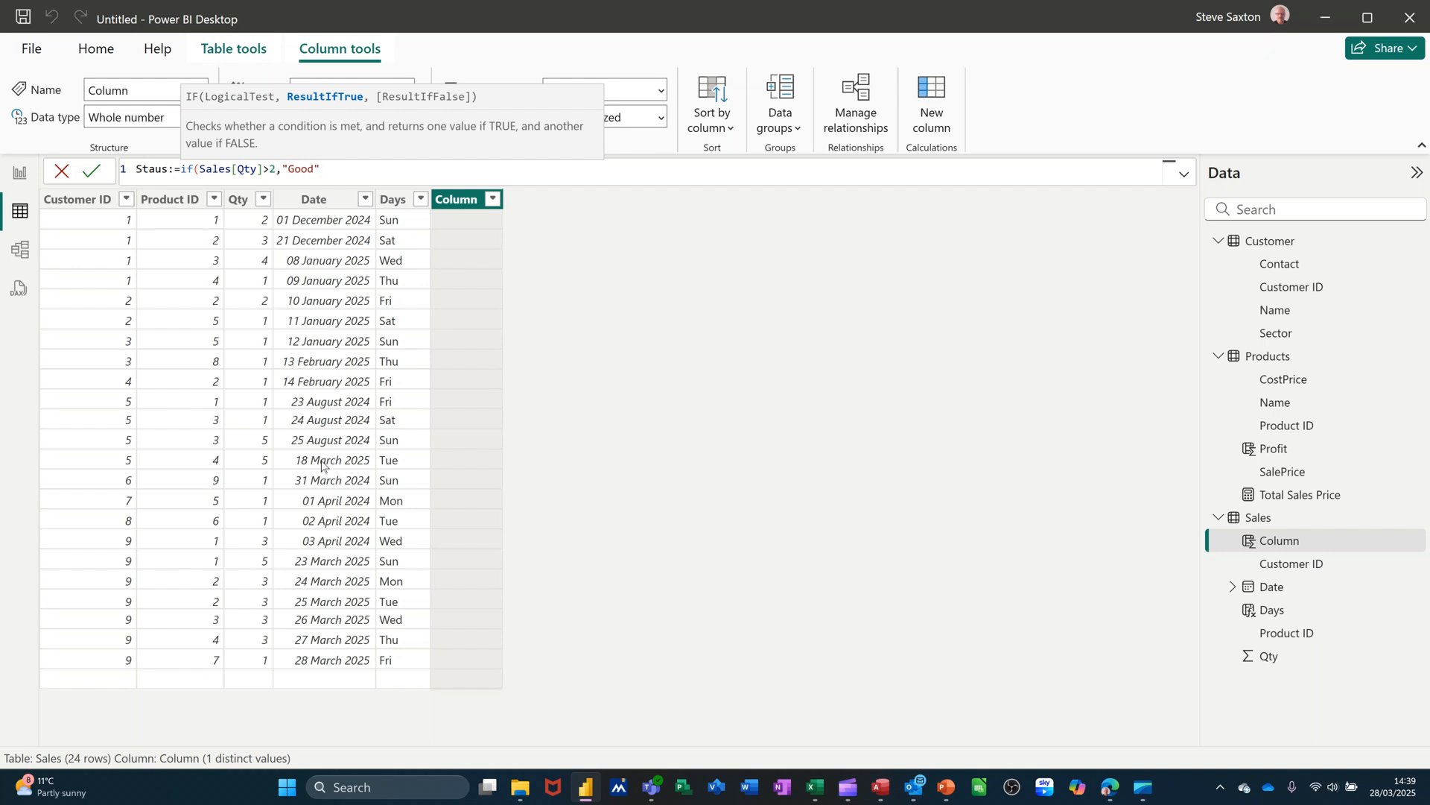
type(",\"Bad")
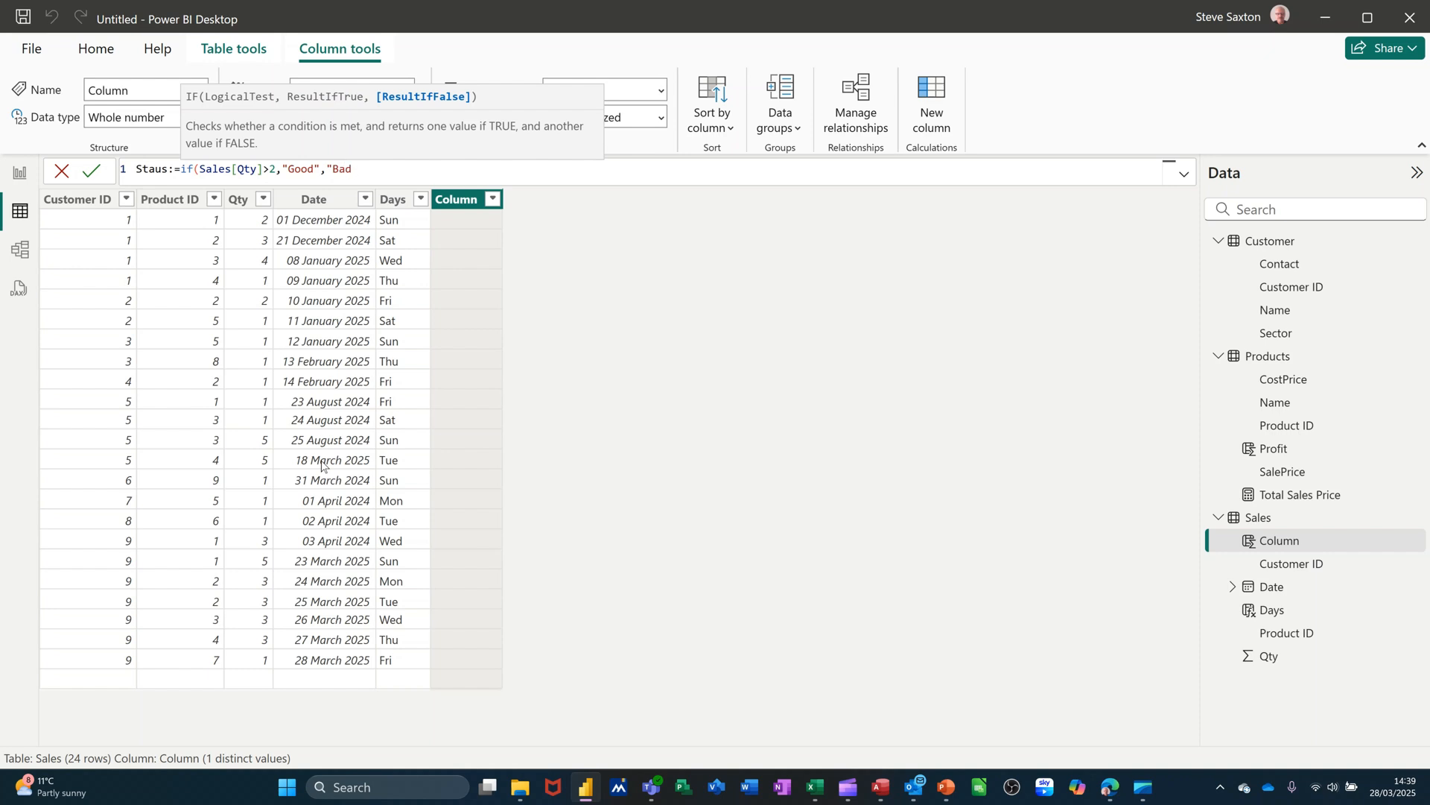
type(")")
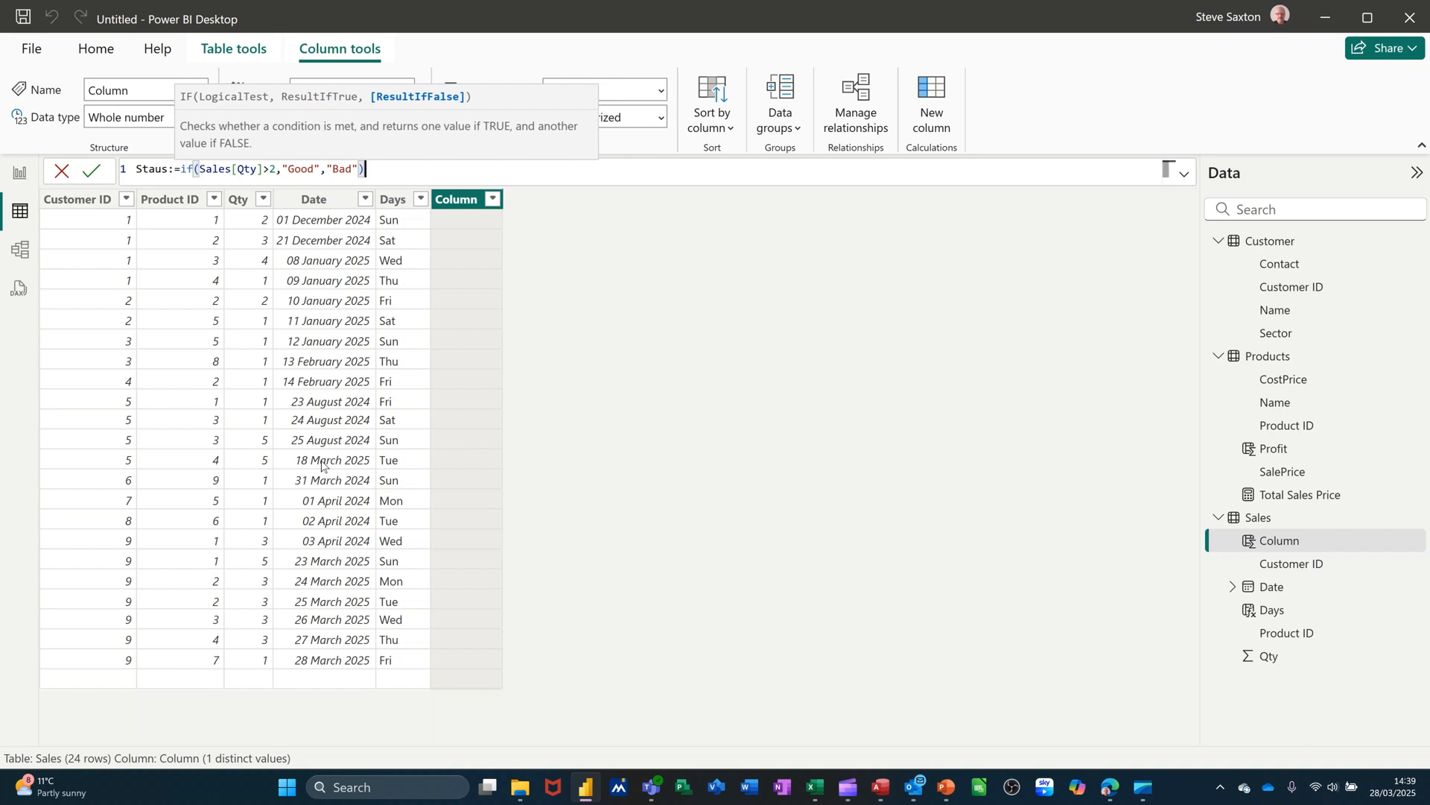
key("Return")
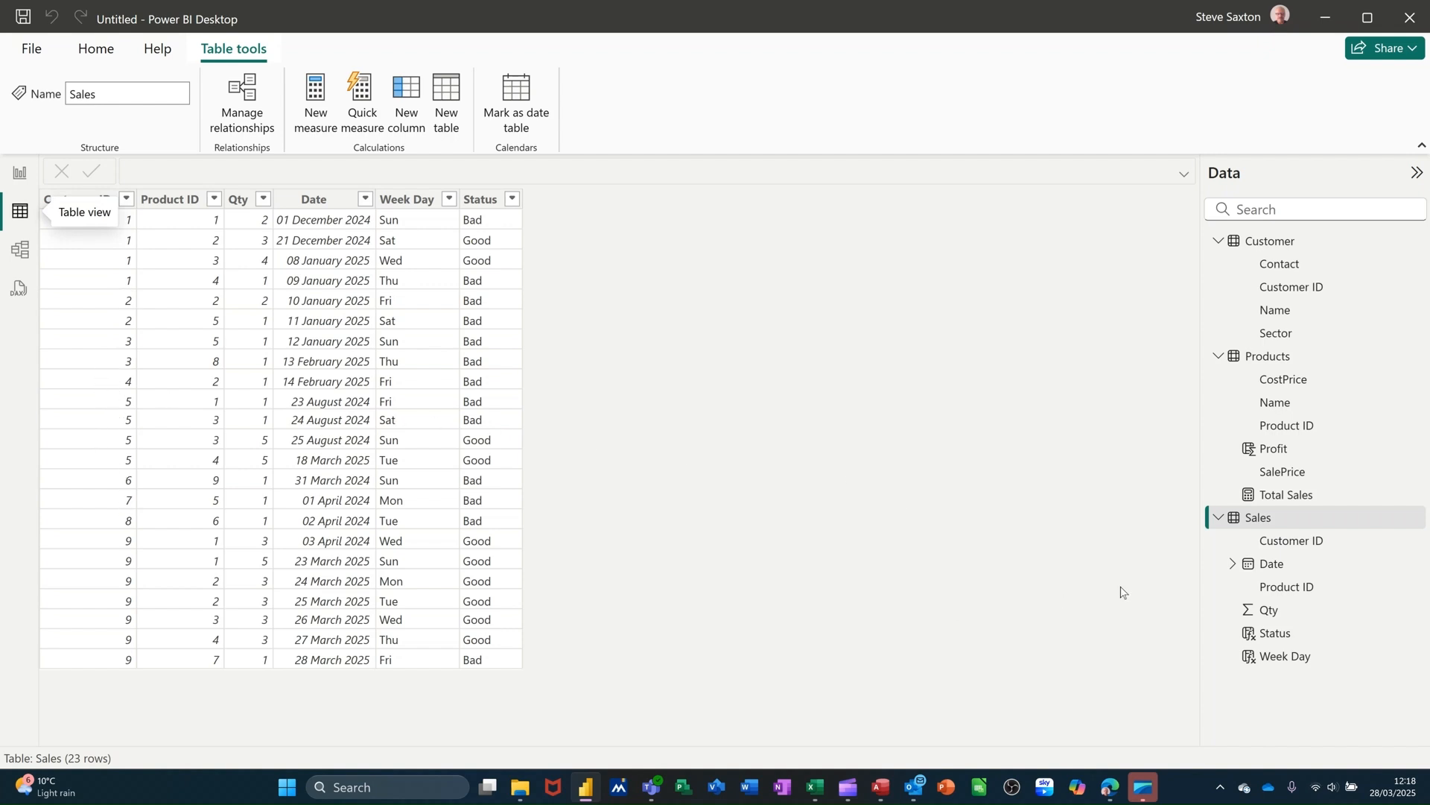
Add a measure to the Sales table defined as Uninique:=DISTINCTCOUNT(Sales[Customer ID])
right_click(1255, 521)
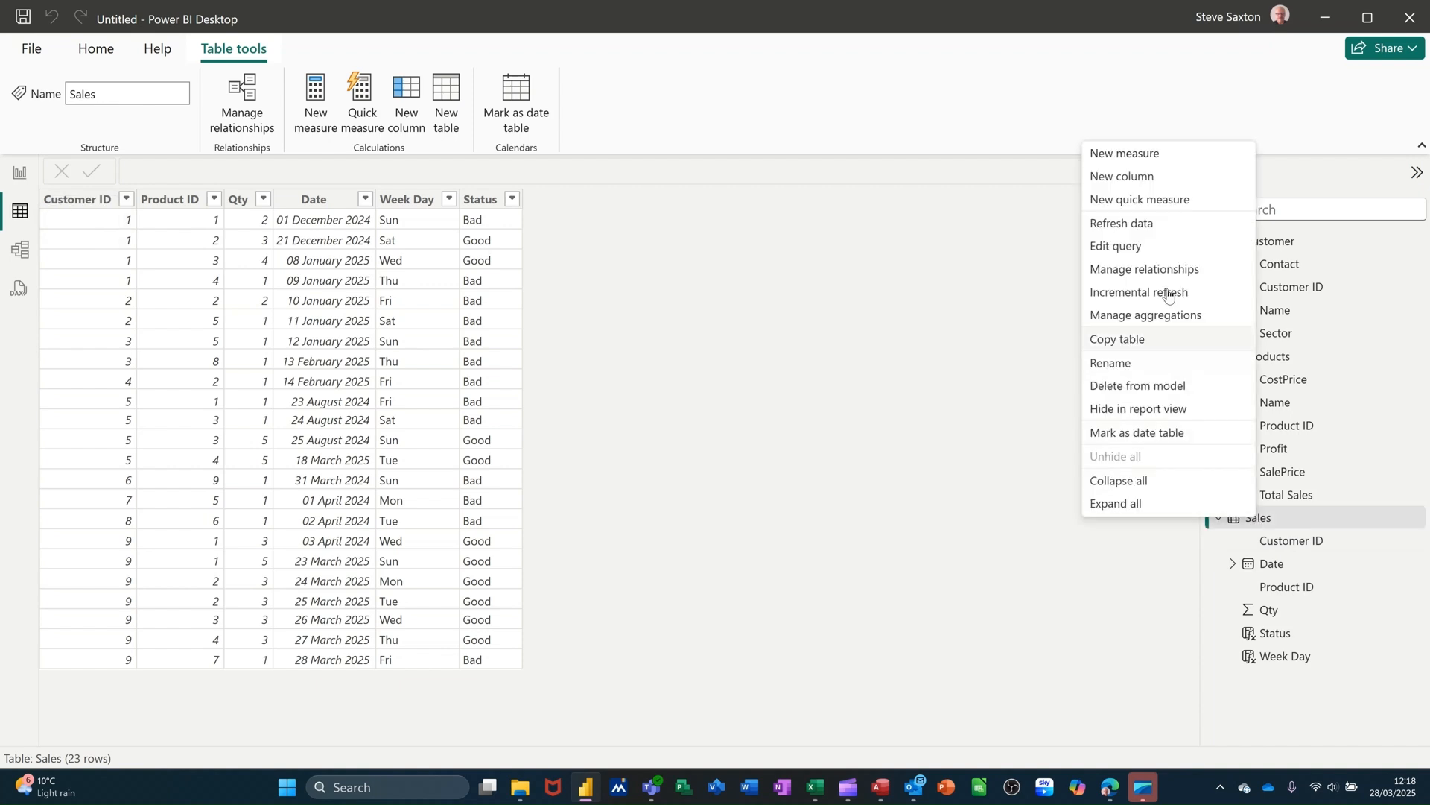
left_click(1109, 156)
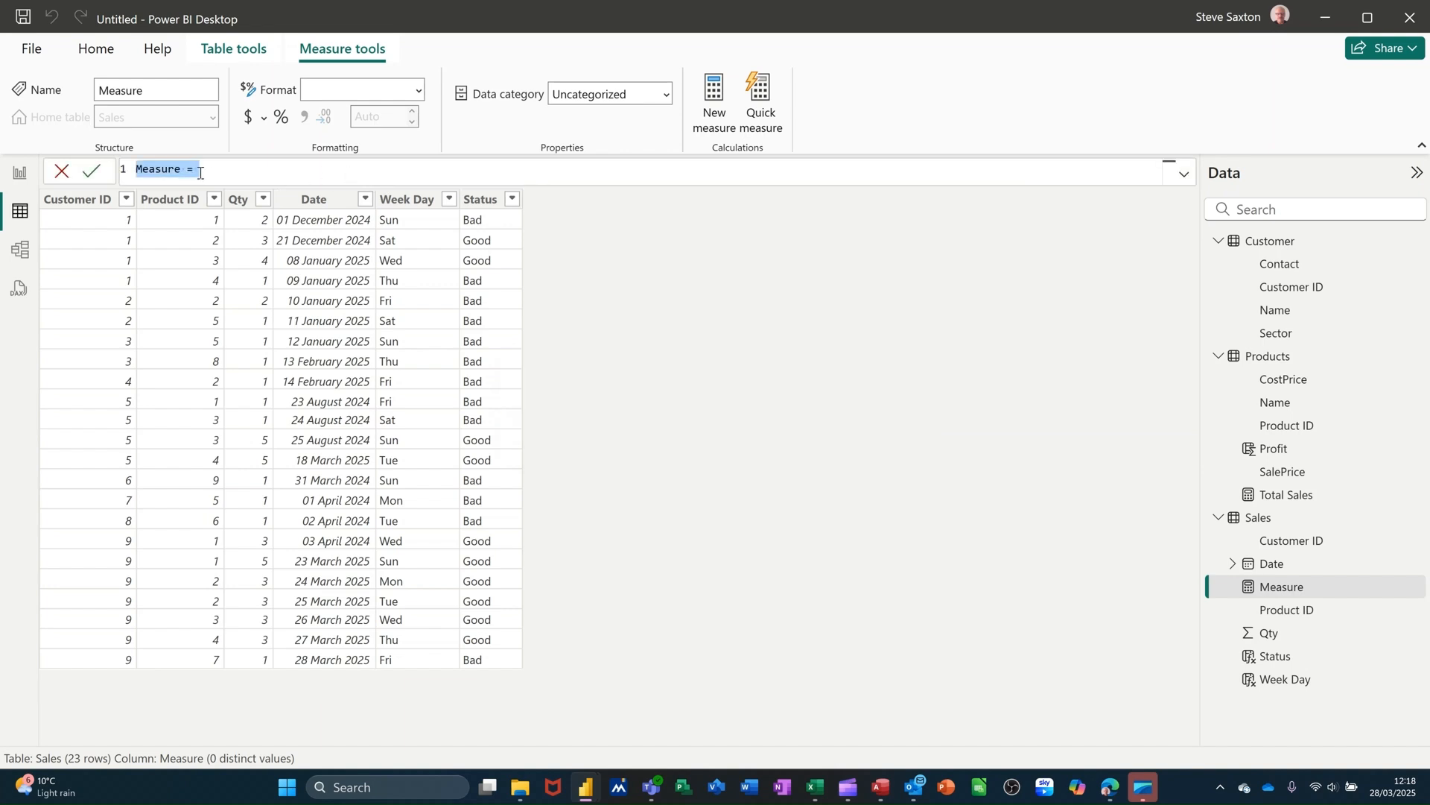
type("Uninique")
type(":=c")
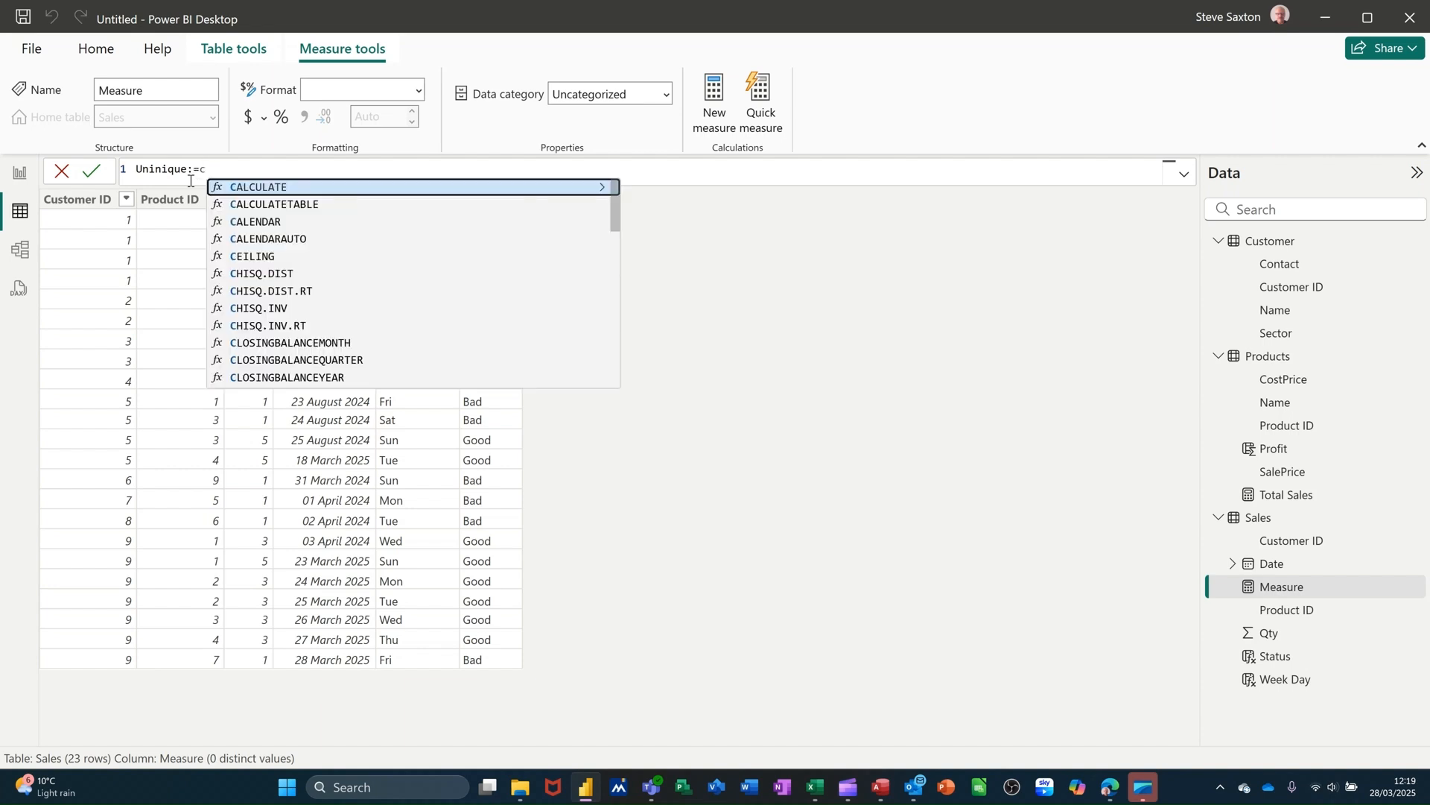
type("ount")
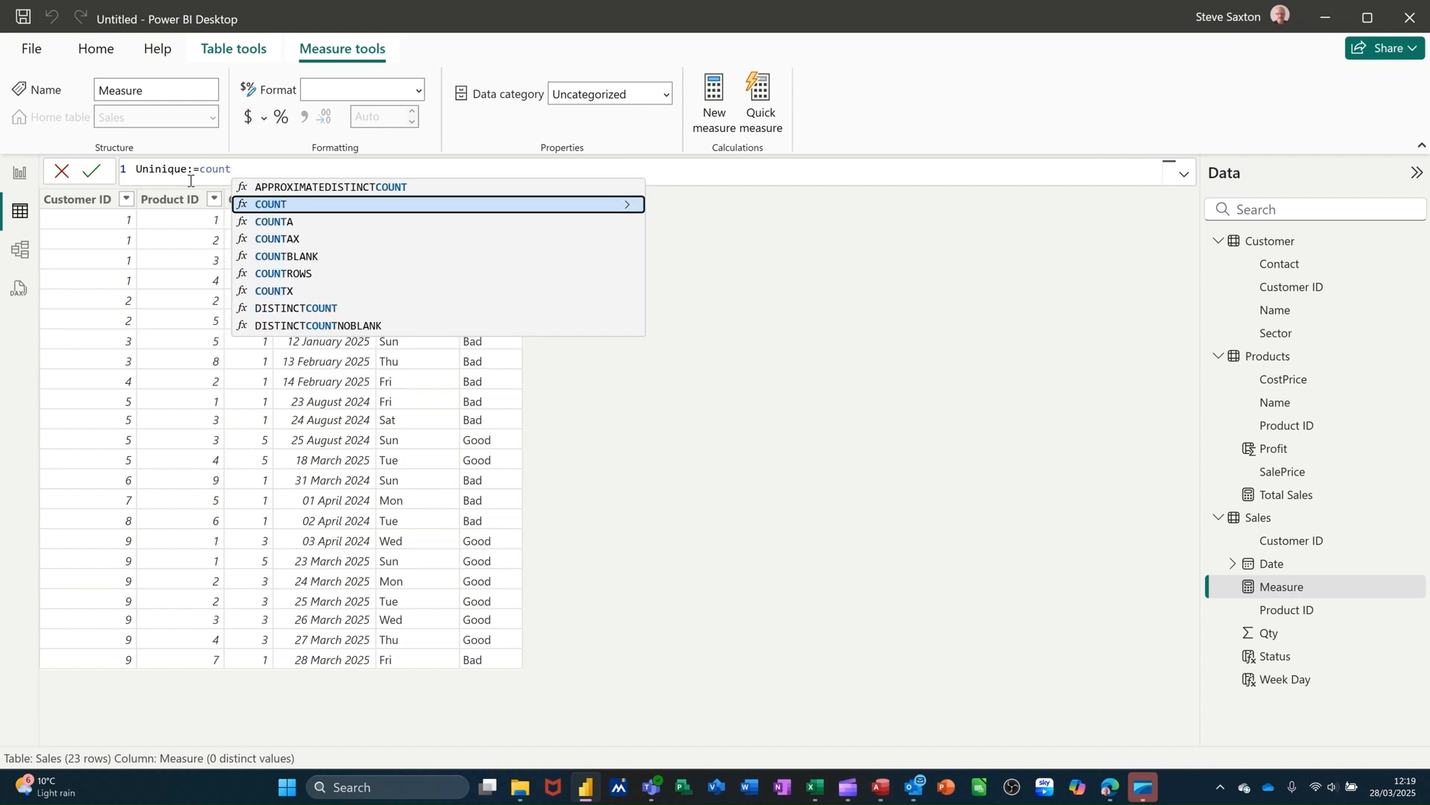
left_click(304, 309)
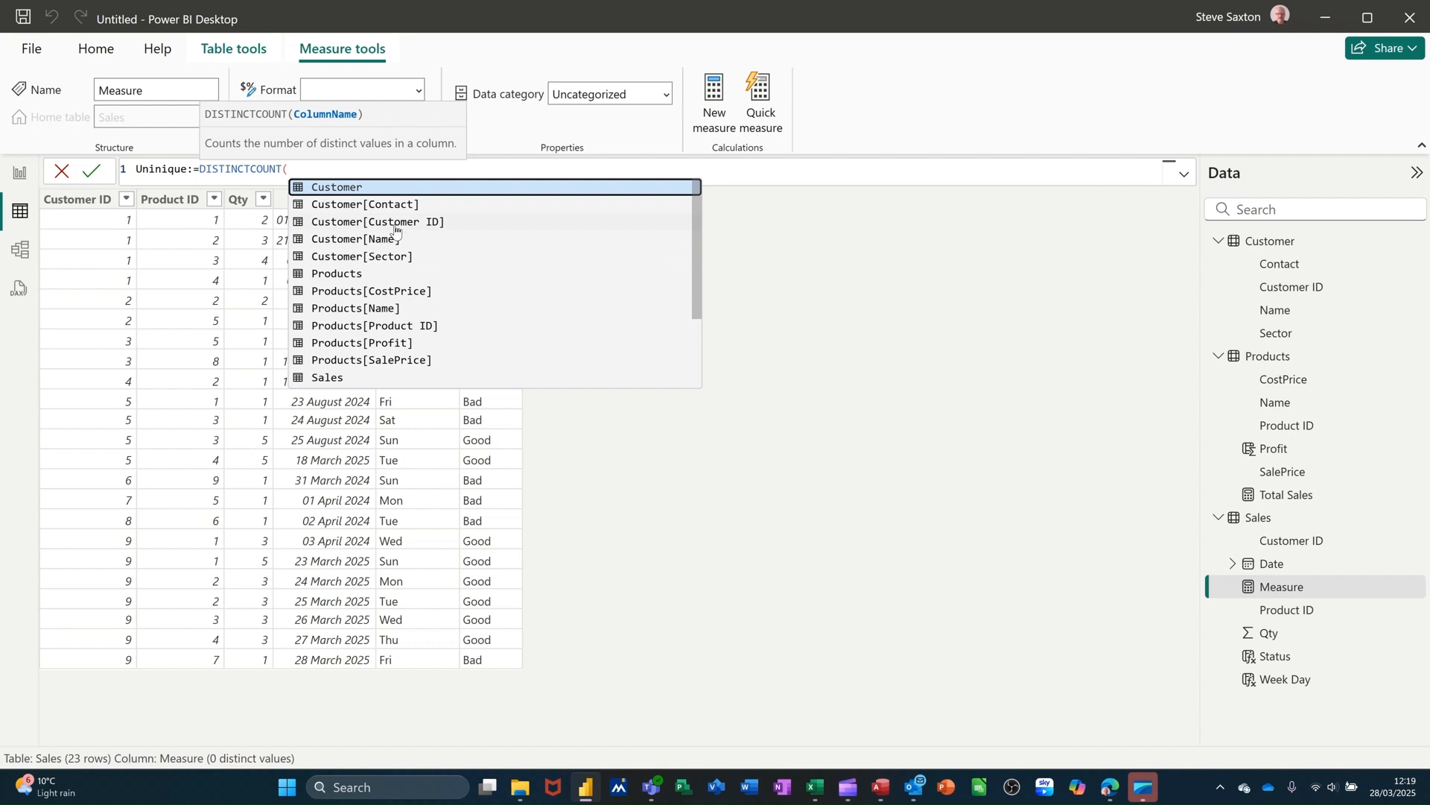
scroll(501, 300, "down", 2)
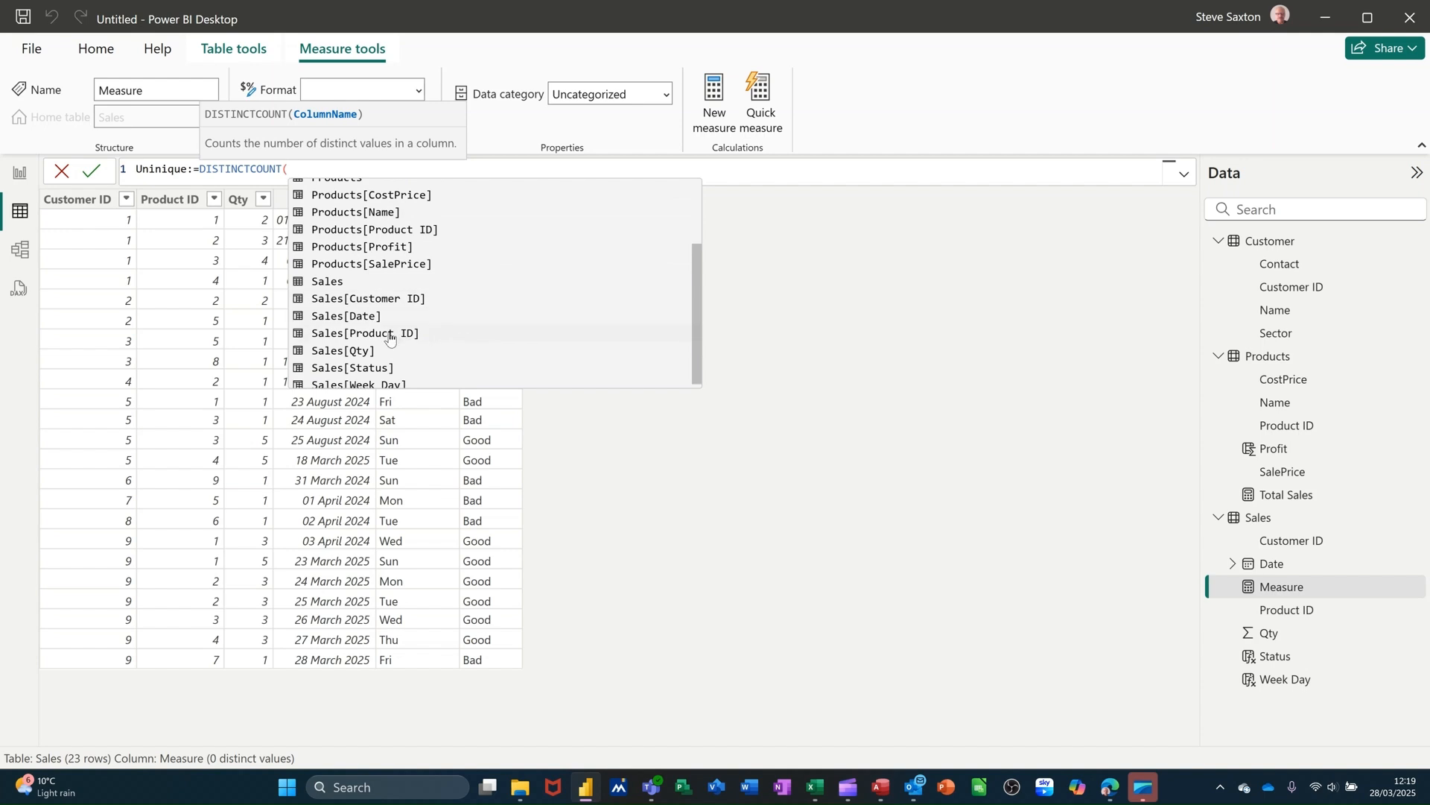
left_click(380, 299)
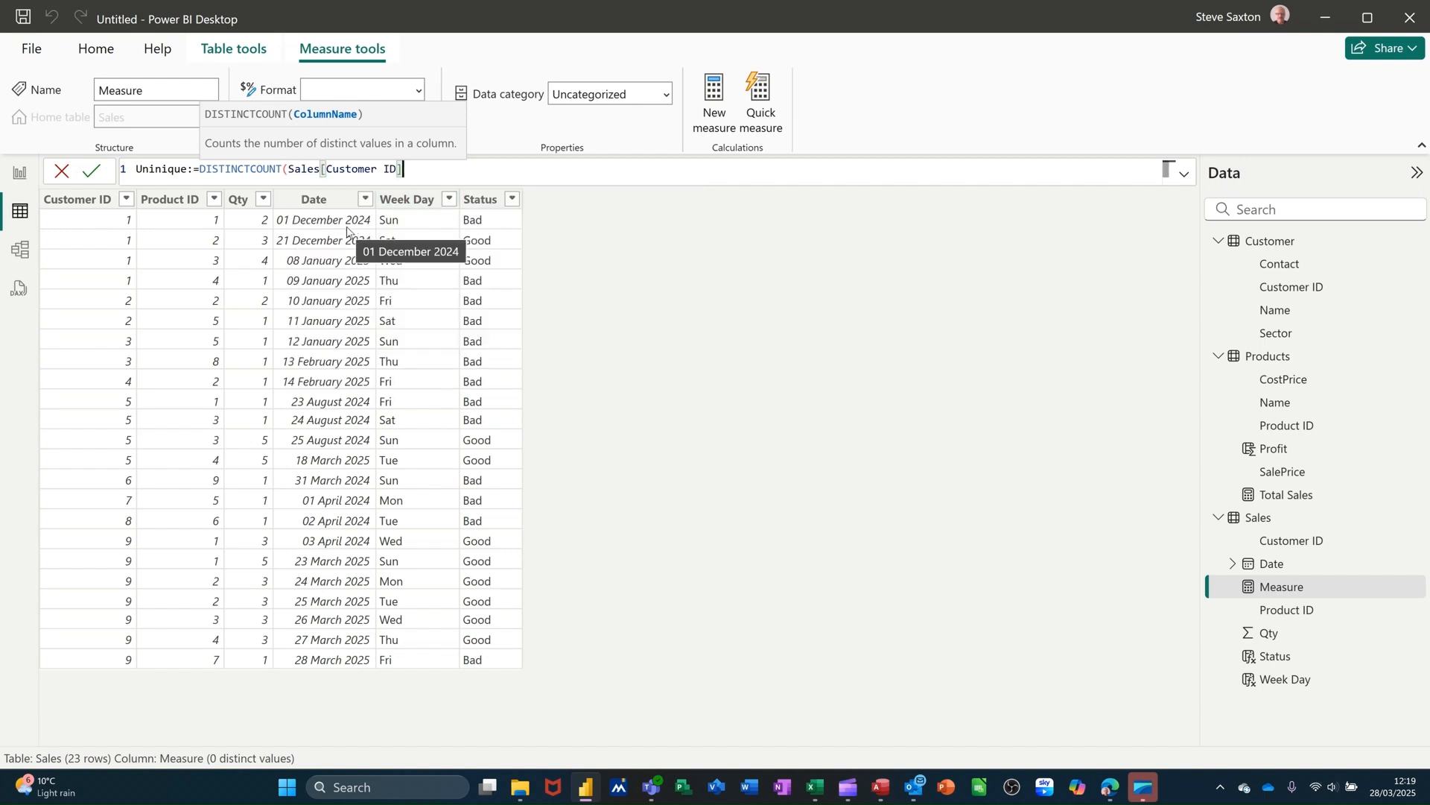
type(")")
key("Return")
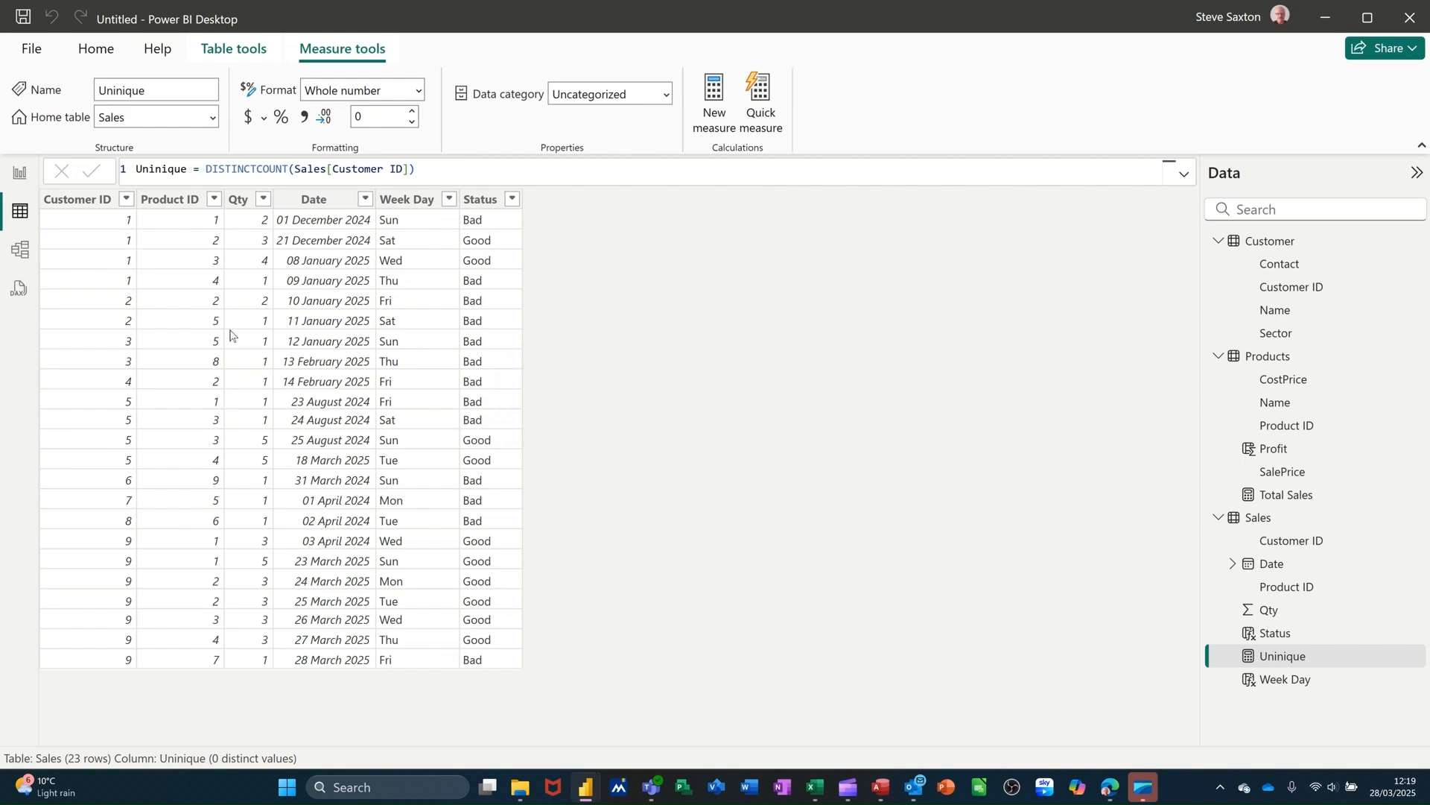
Add a table visual showing the Uninique measure below the Total Sales table on the report page and reduce its height
left_click(20, 175)
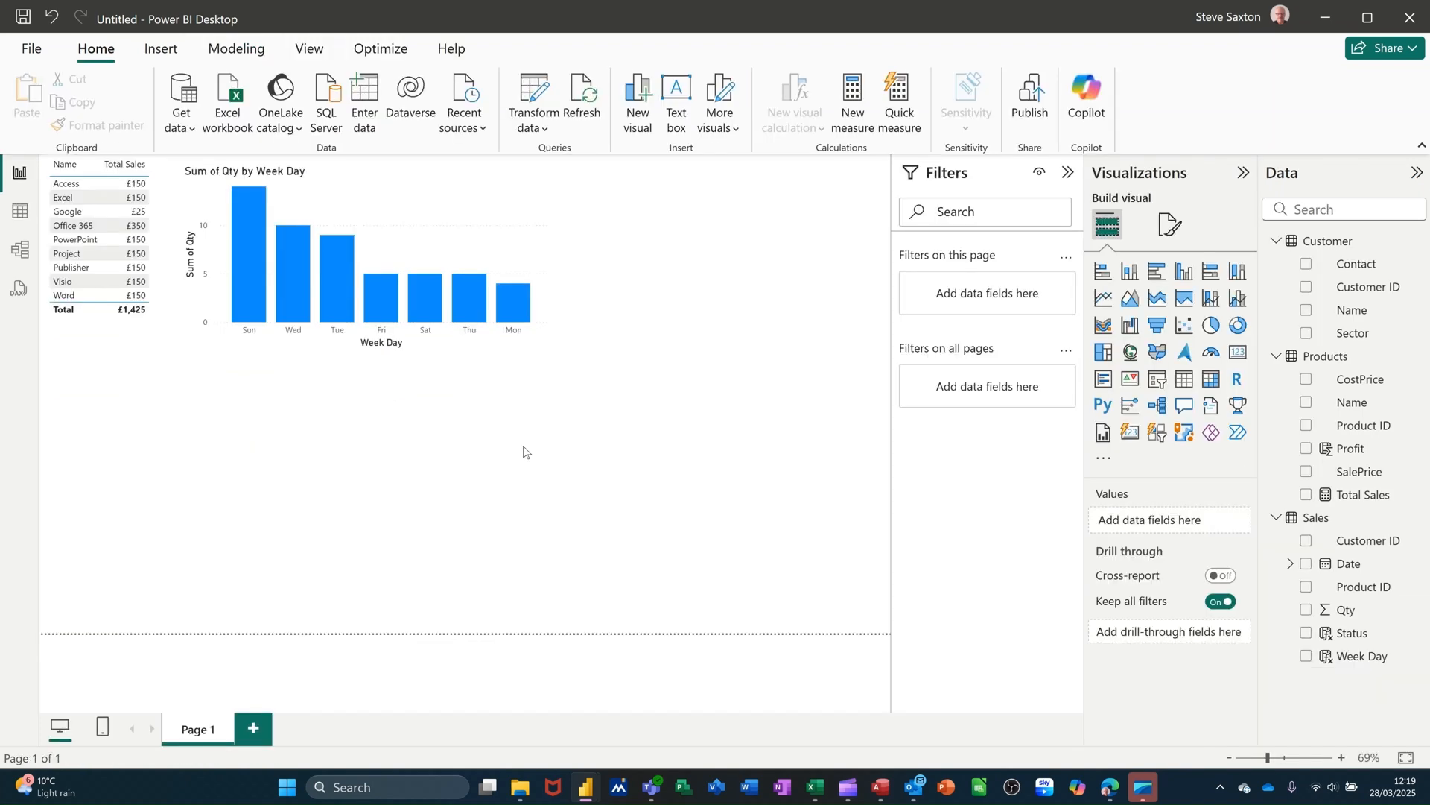
left_click(626, 384)
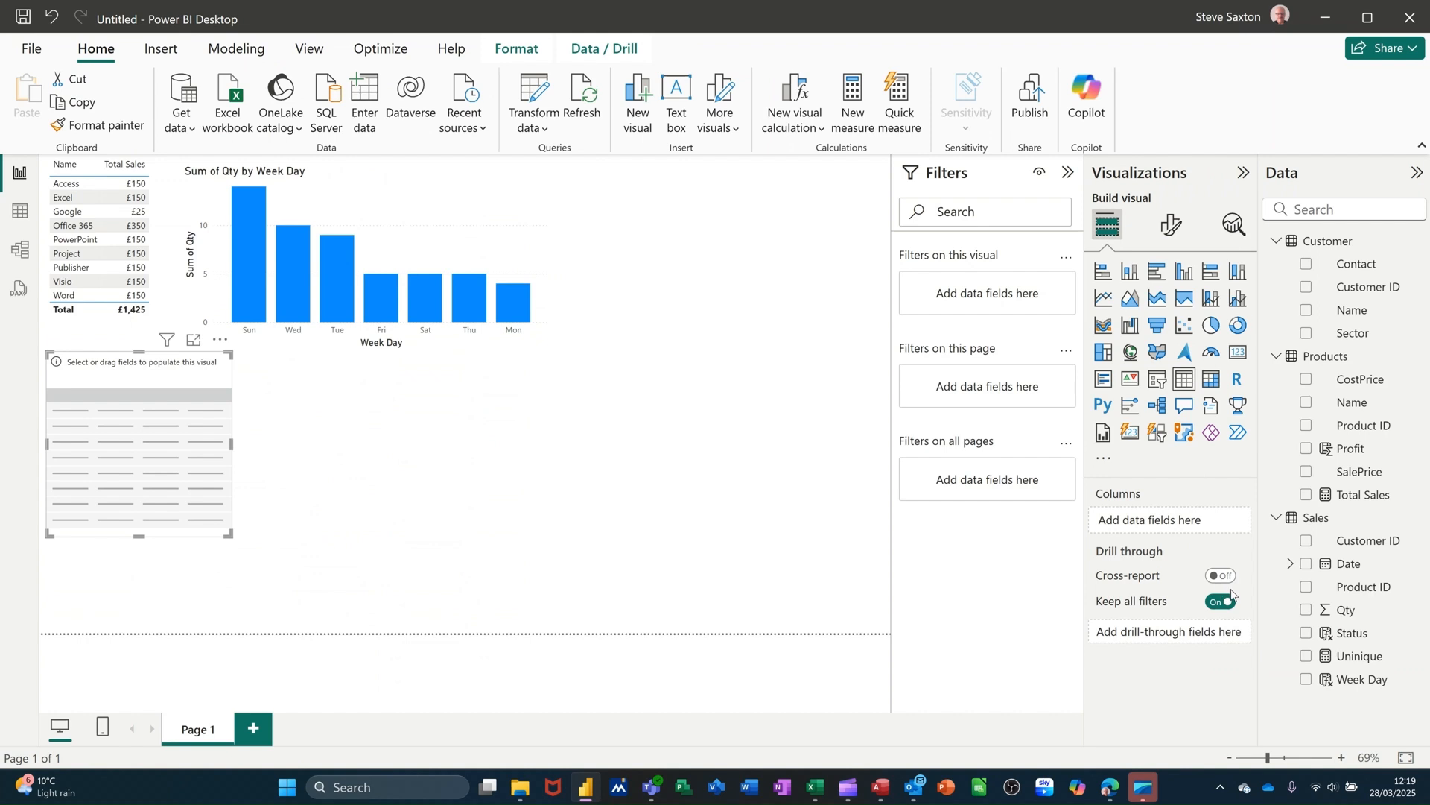
left_click(1307, 662)
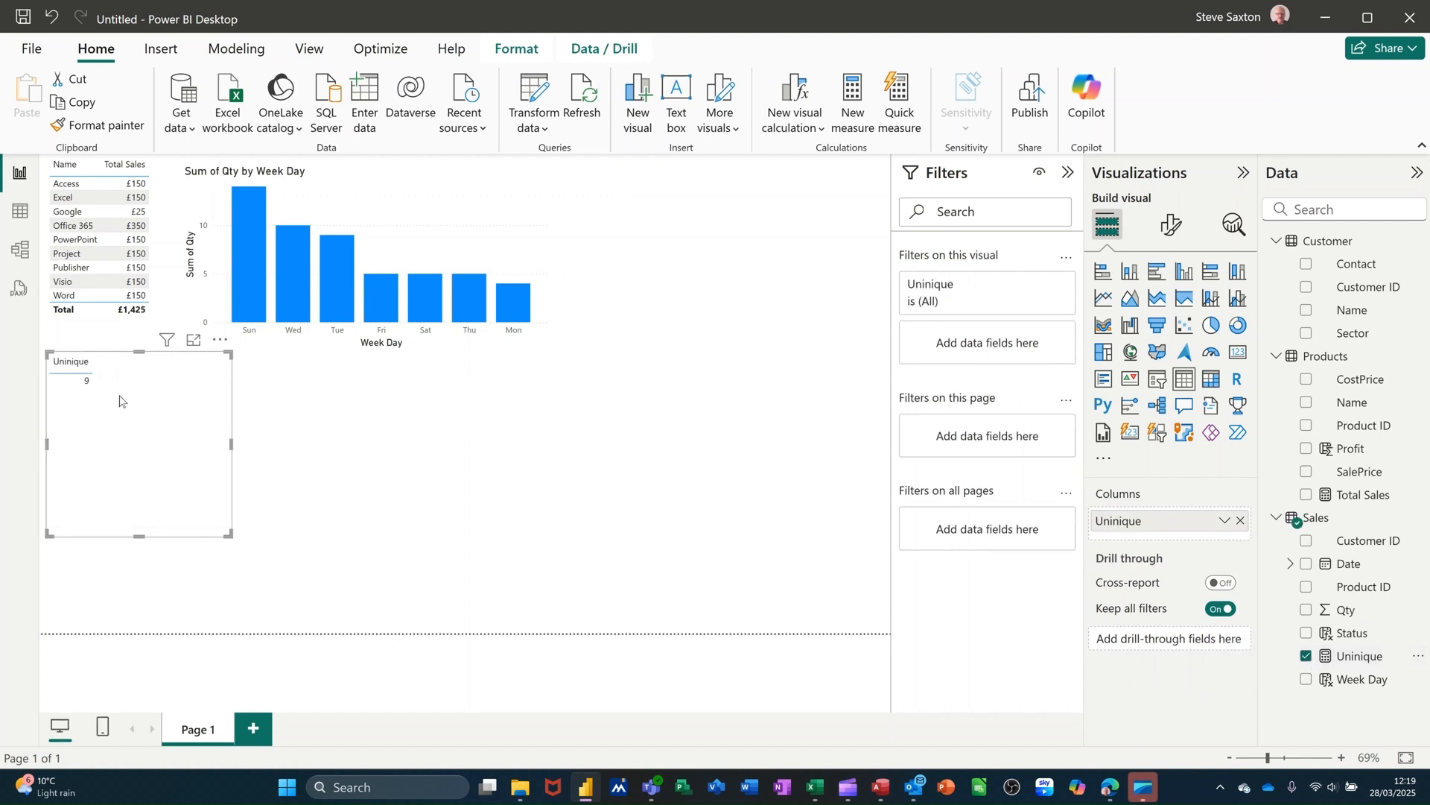
left_click_drag(229, 531, 233, 392)
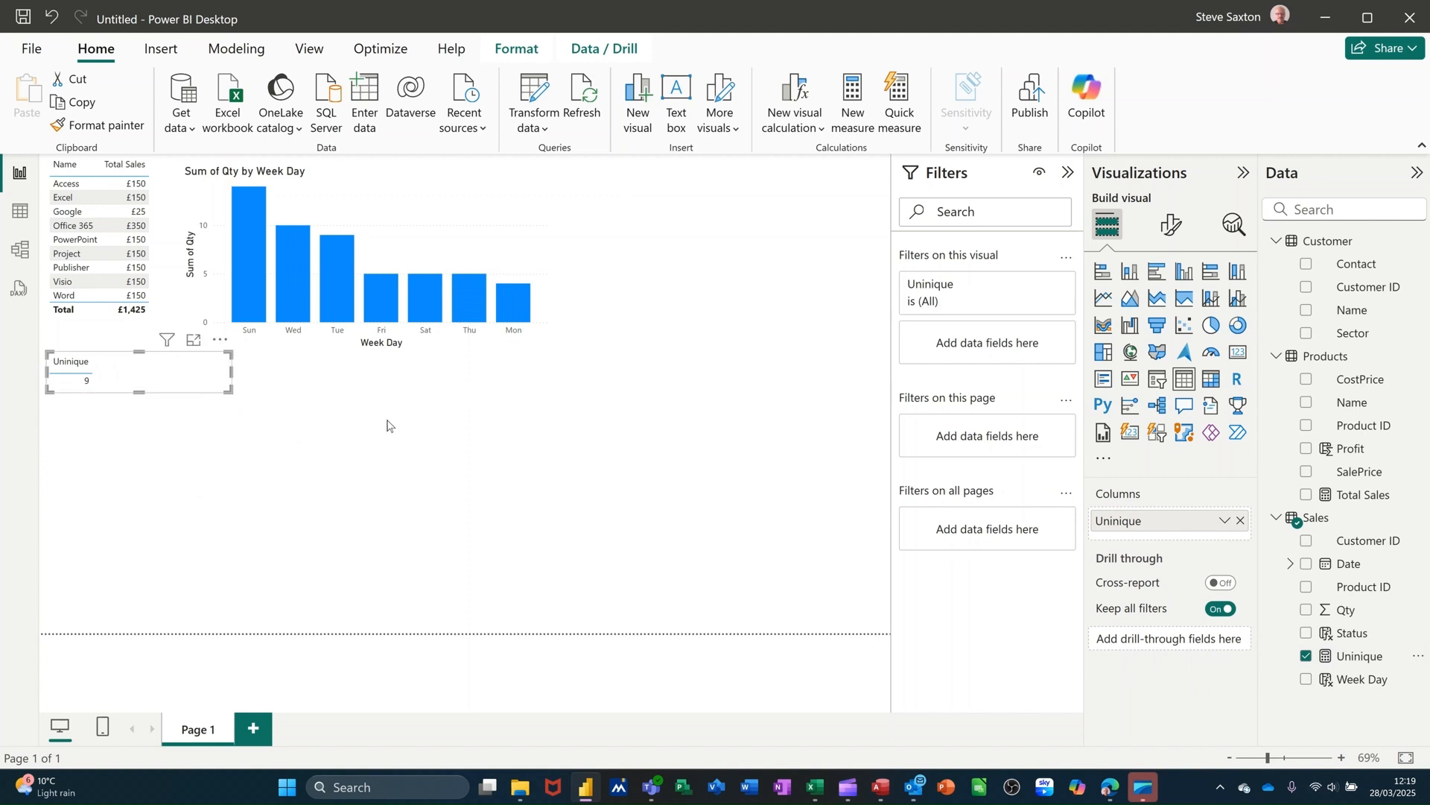
left_click(364, 427)
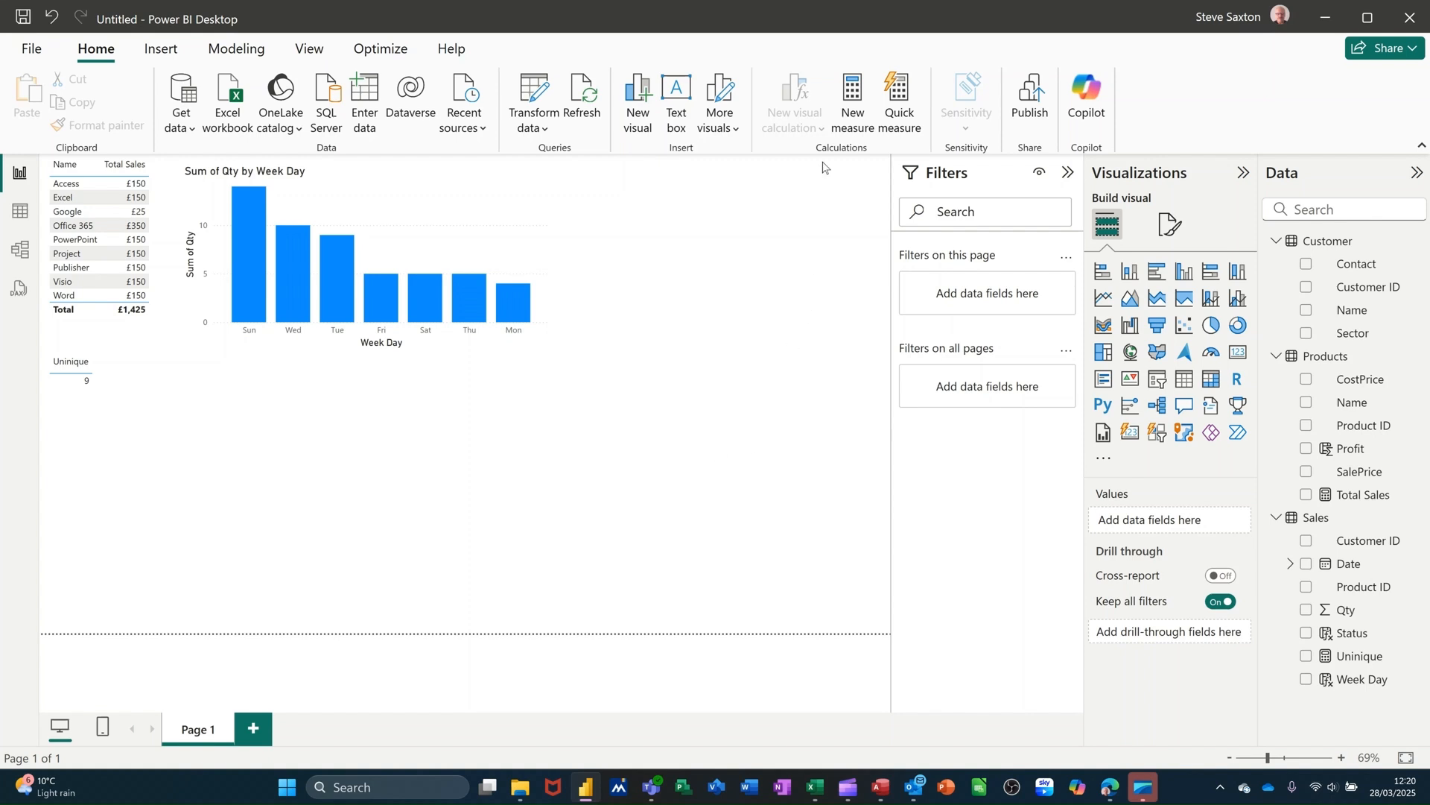
Add a measure to the Customer table defined as Total Profit:=sum(Sales[Qty])*sum(Products[SalePrice])
left_click(855, 97)
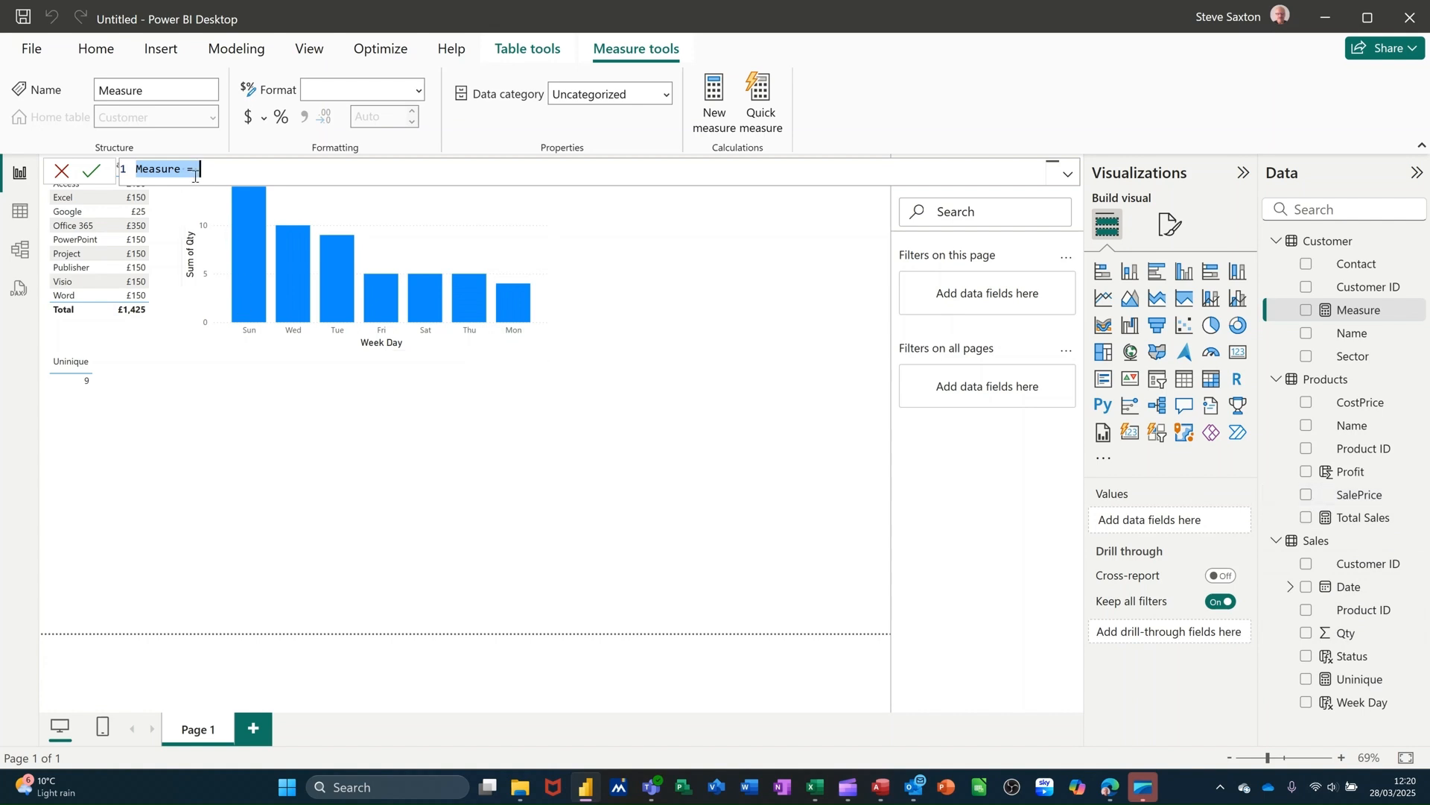
type("Tot")
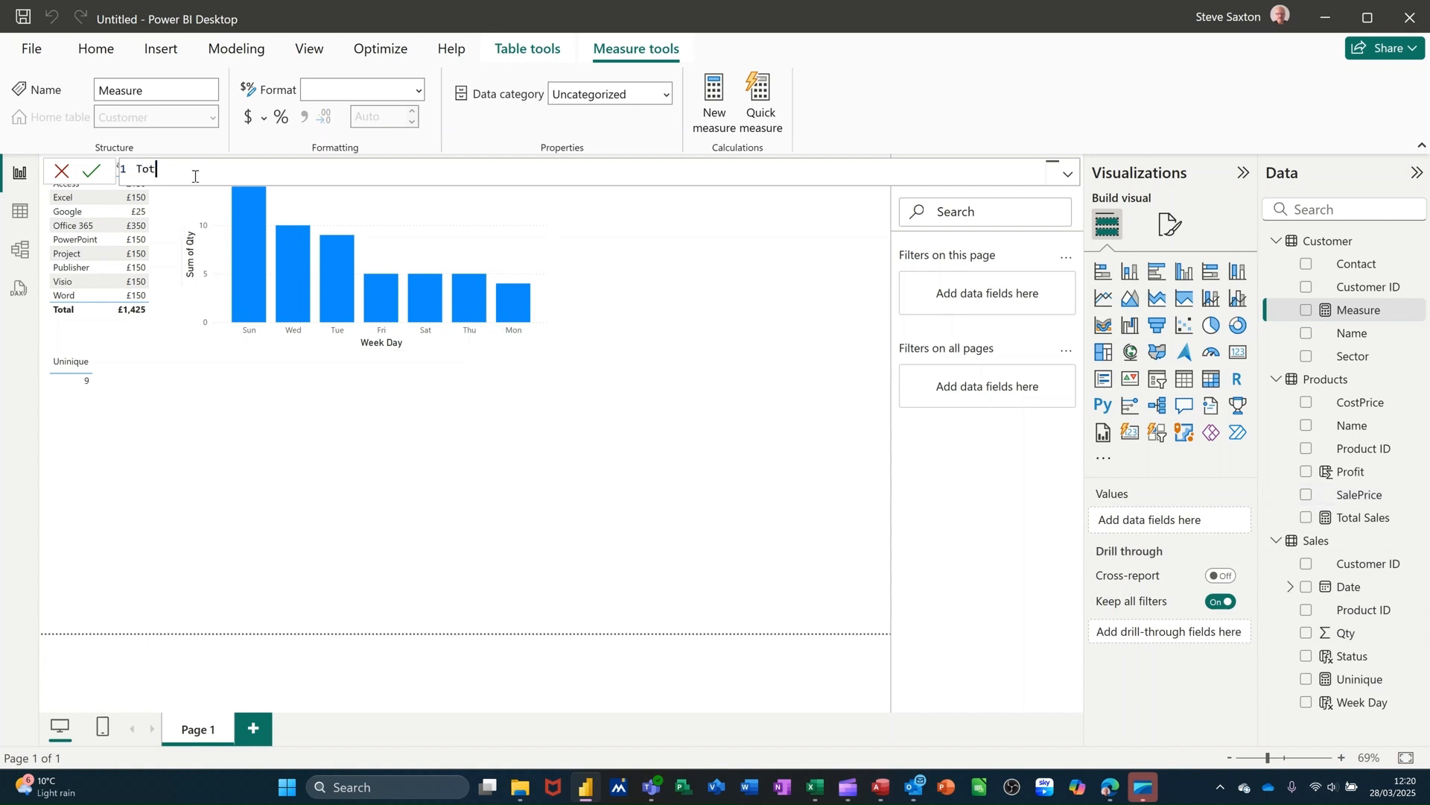
type("al Profit:=")
type("sum")
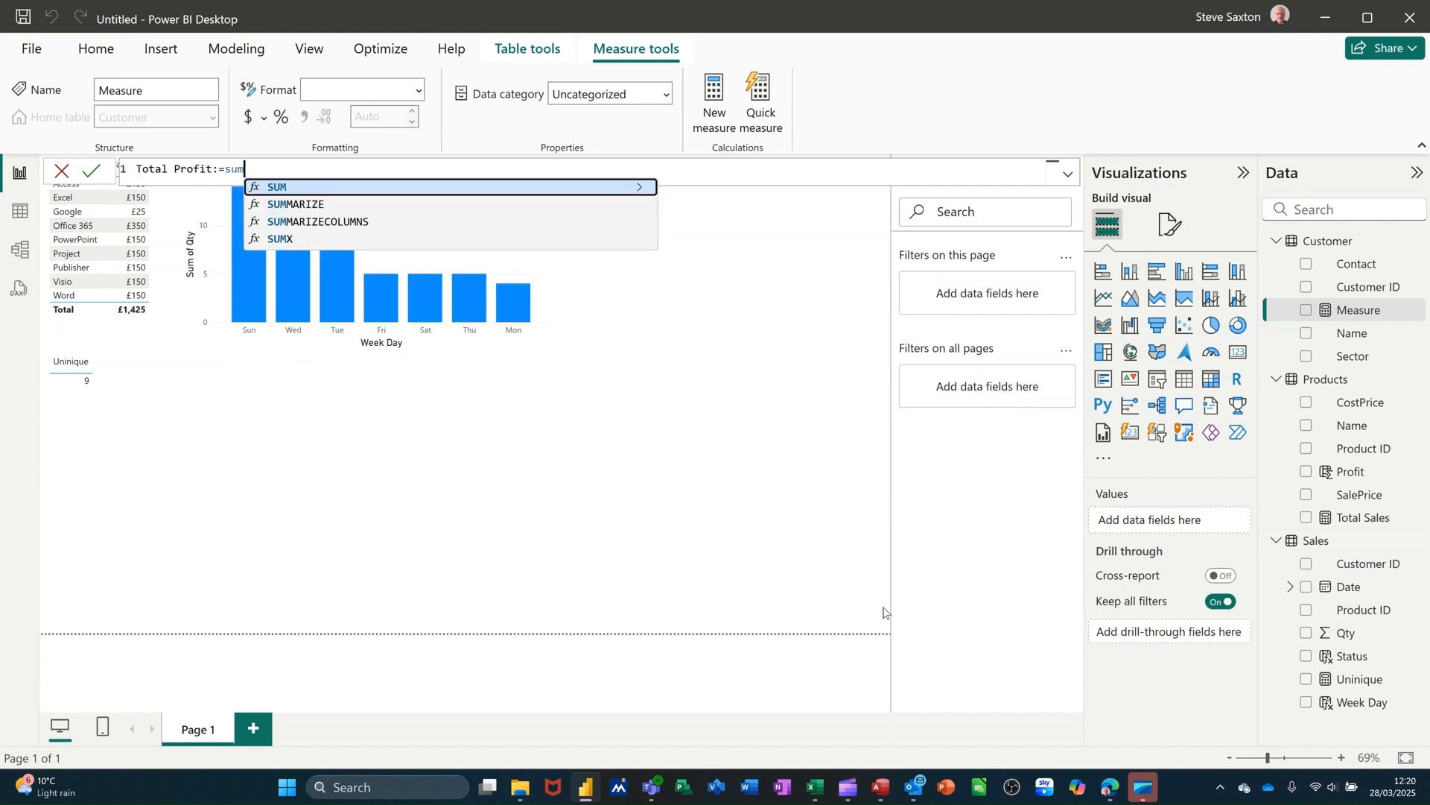
type("(")
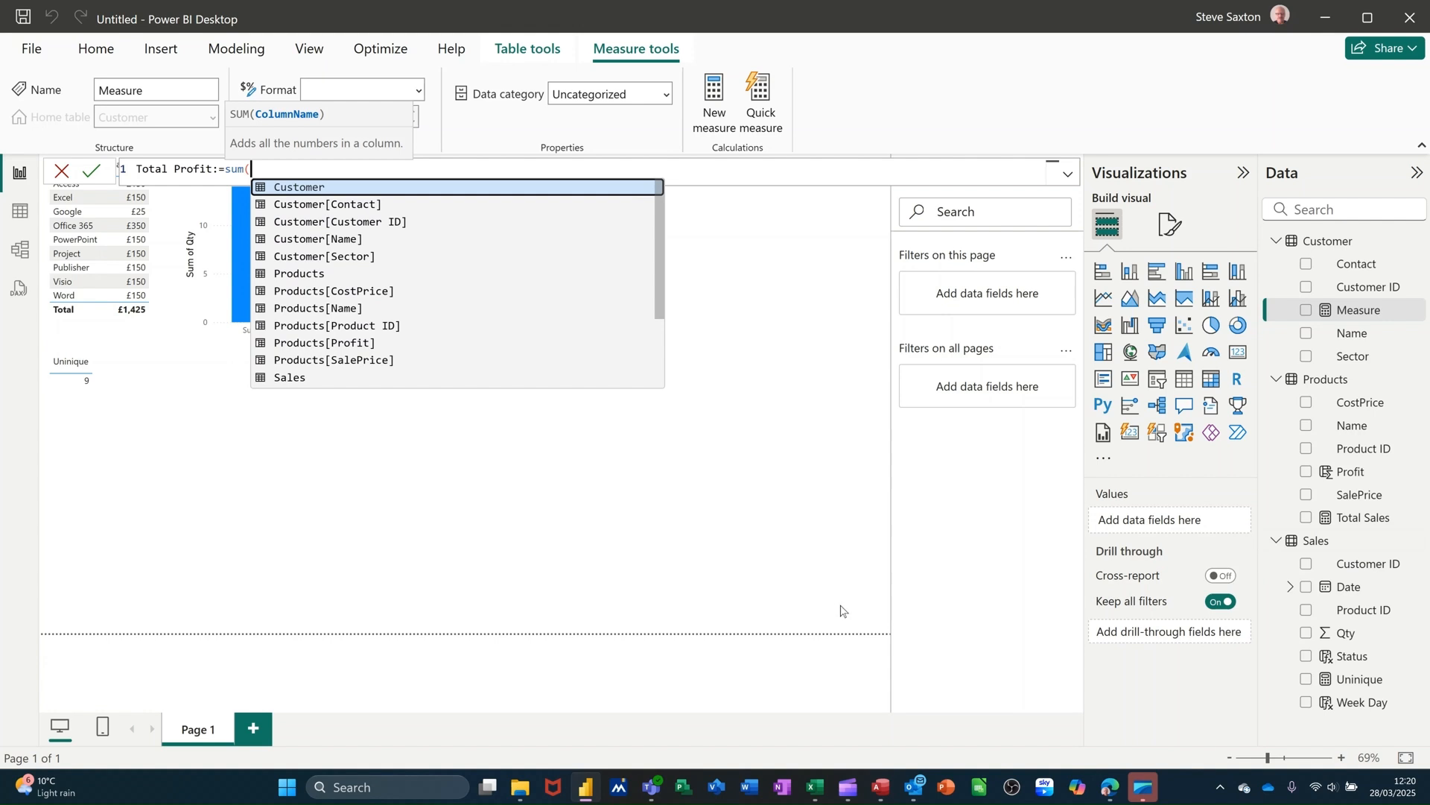
scroll(409, 361, "down", 1)
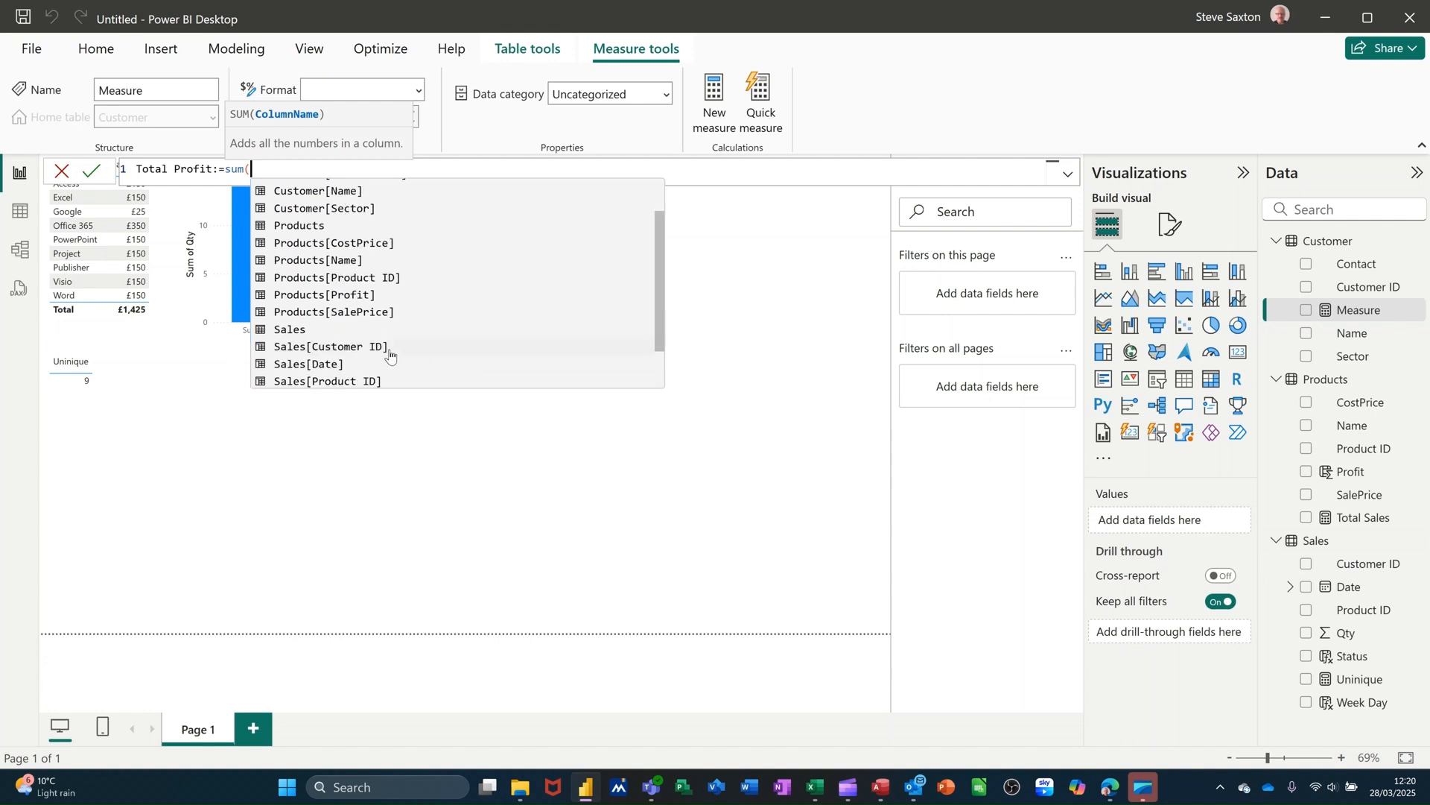
scroll(403, 356, "down", 1)
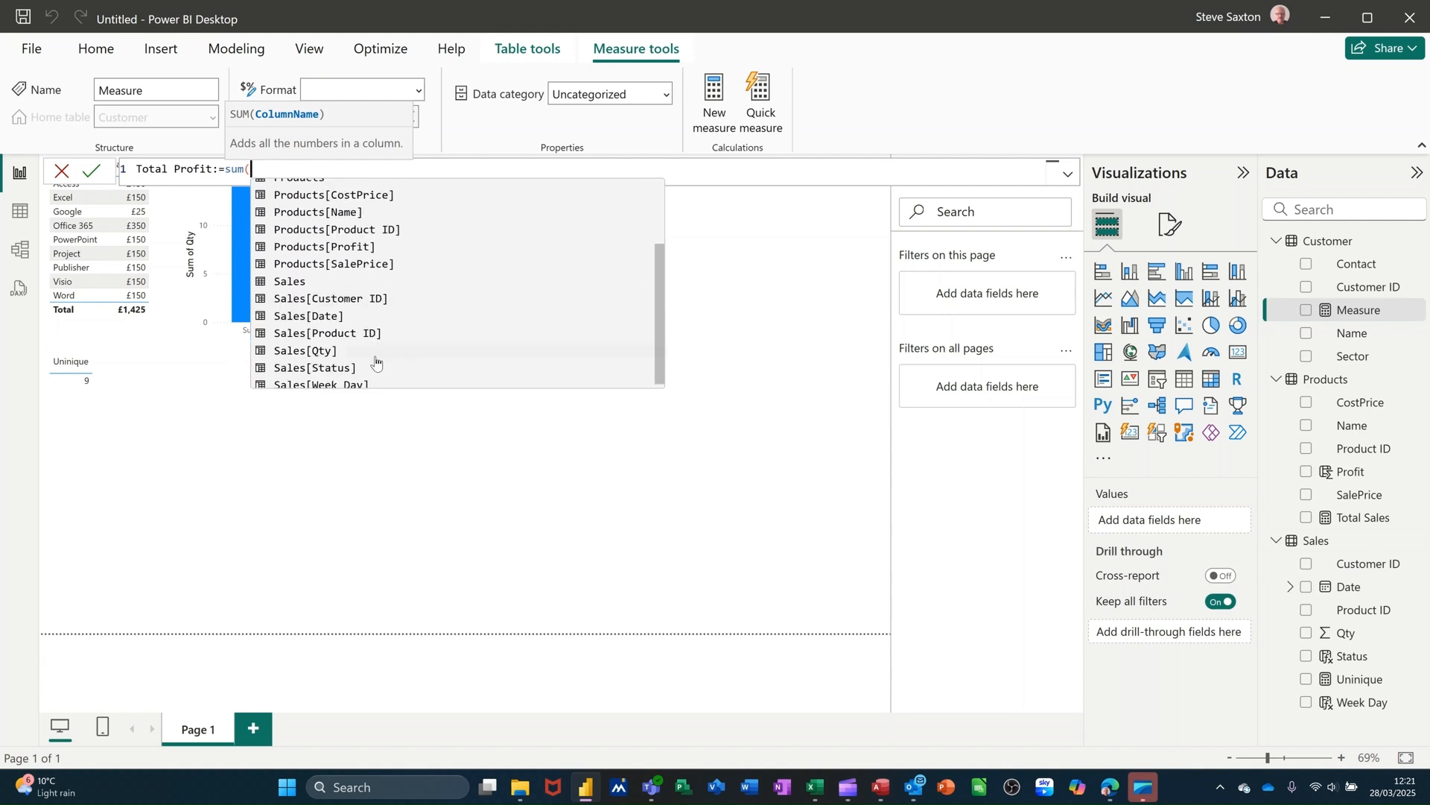
double_click(321, 351)
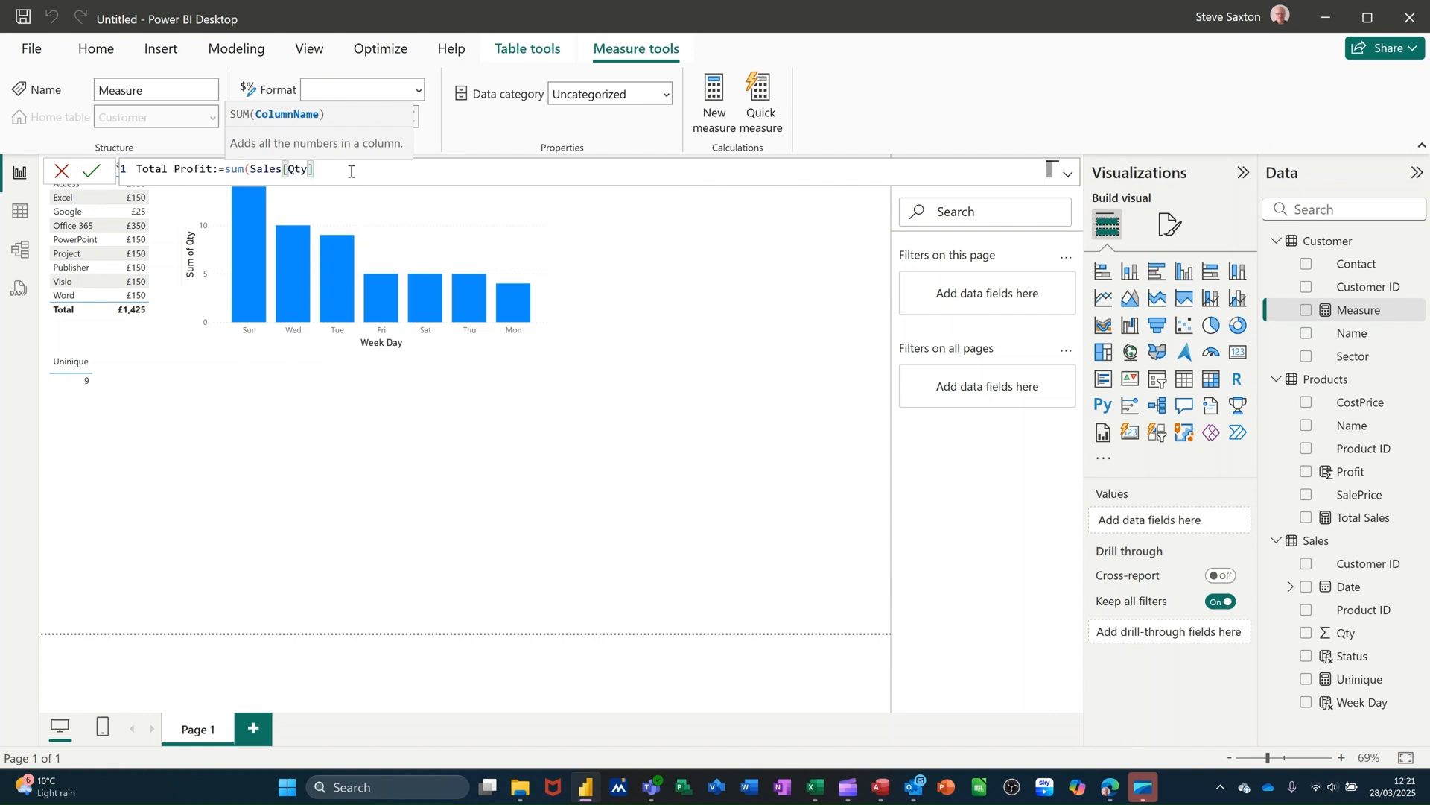
type(")*")
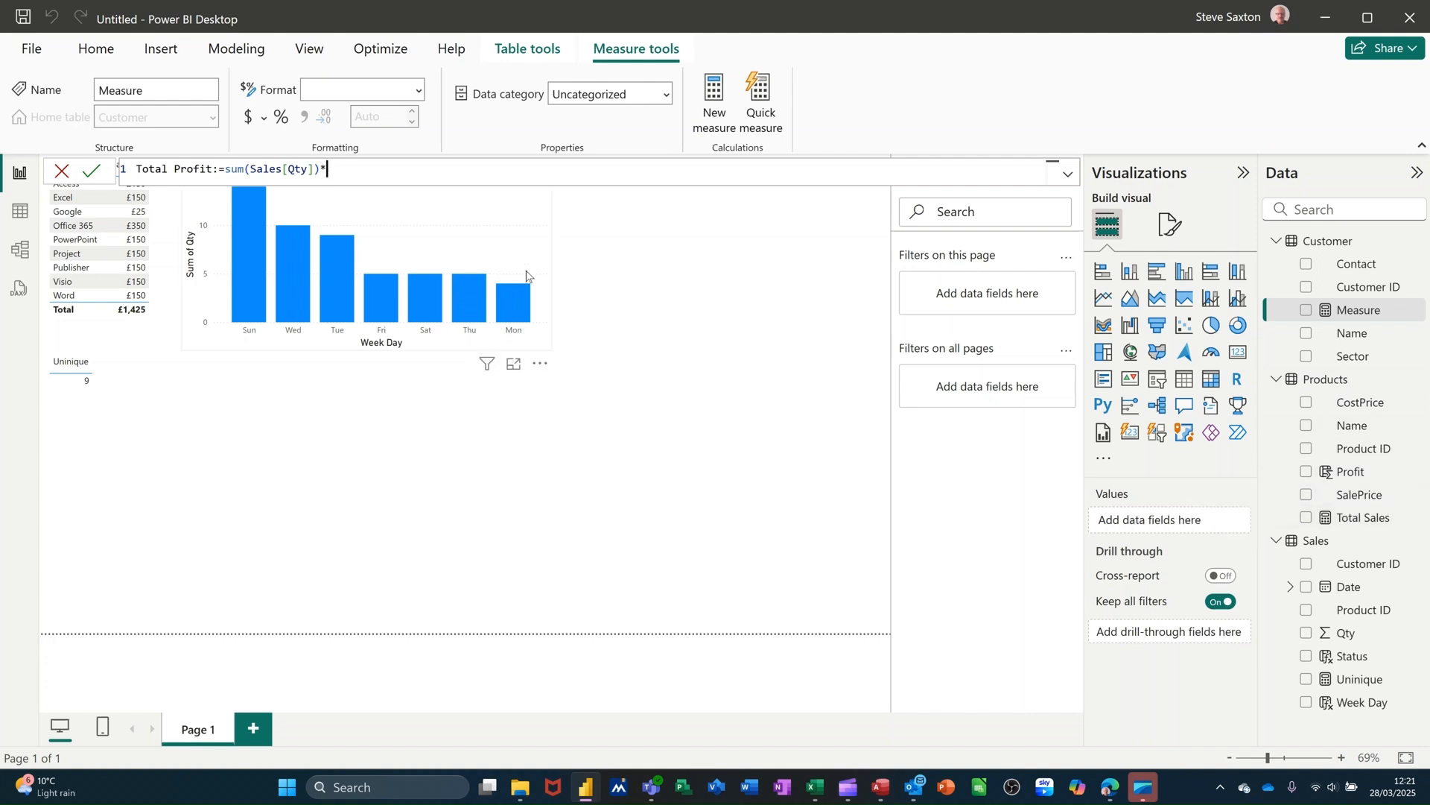
type("s")
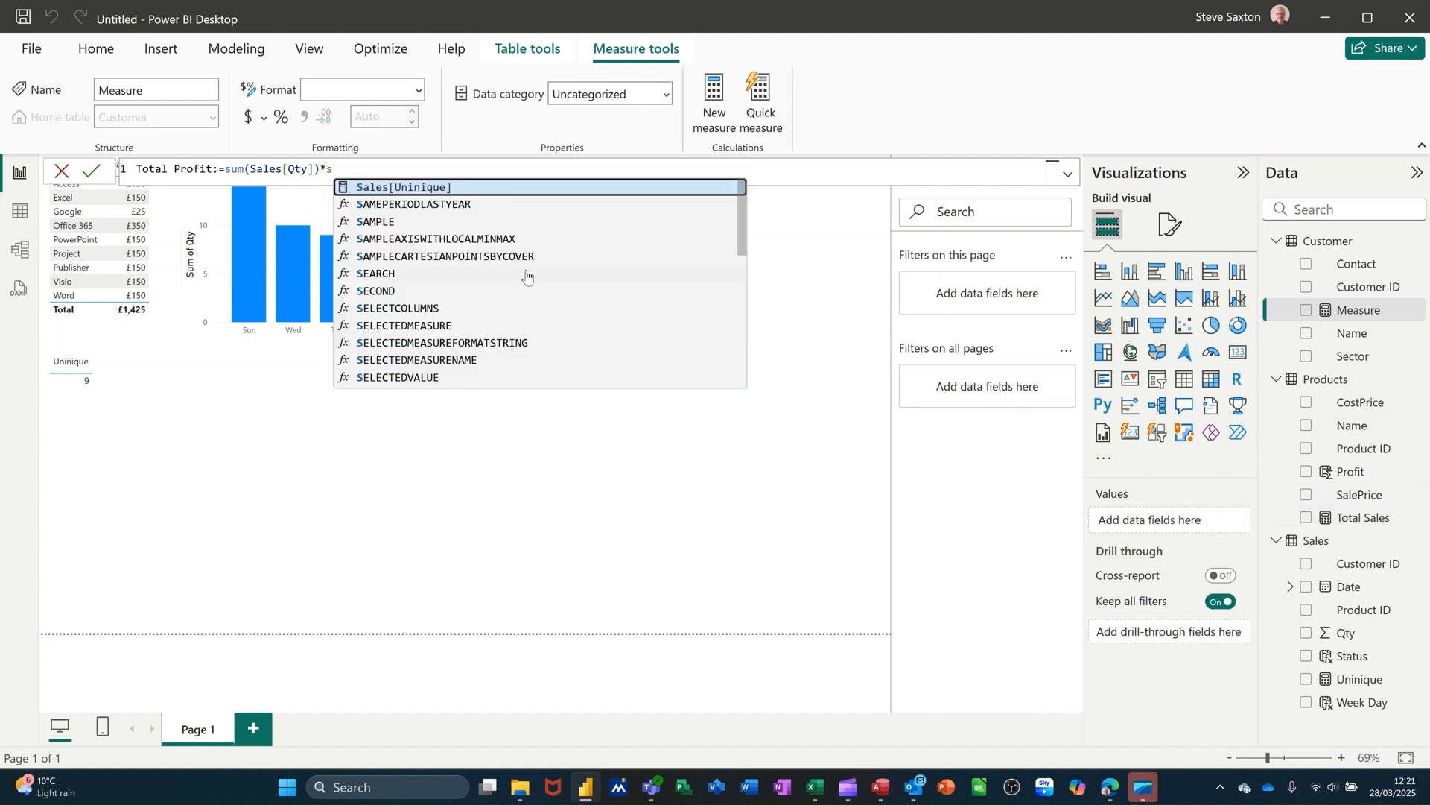
type("um(")
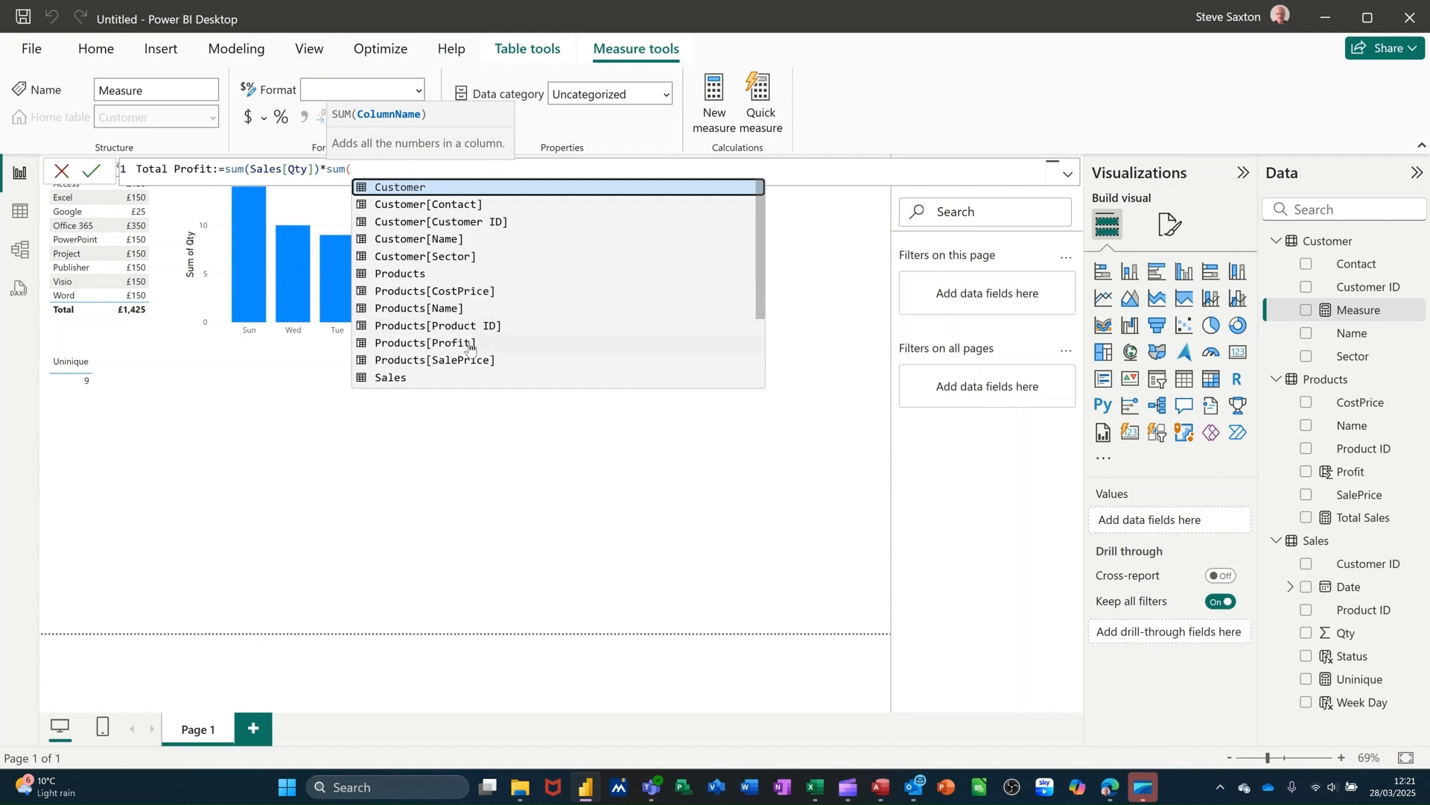
double_click(449, 363)
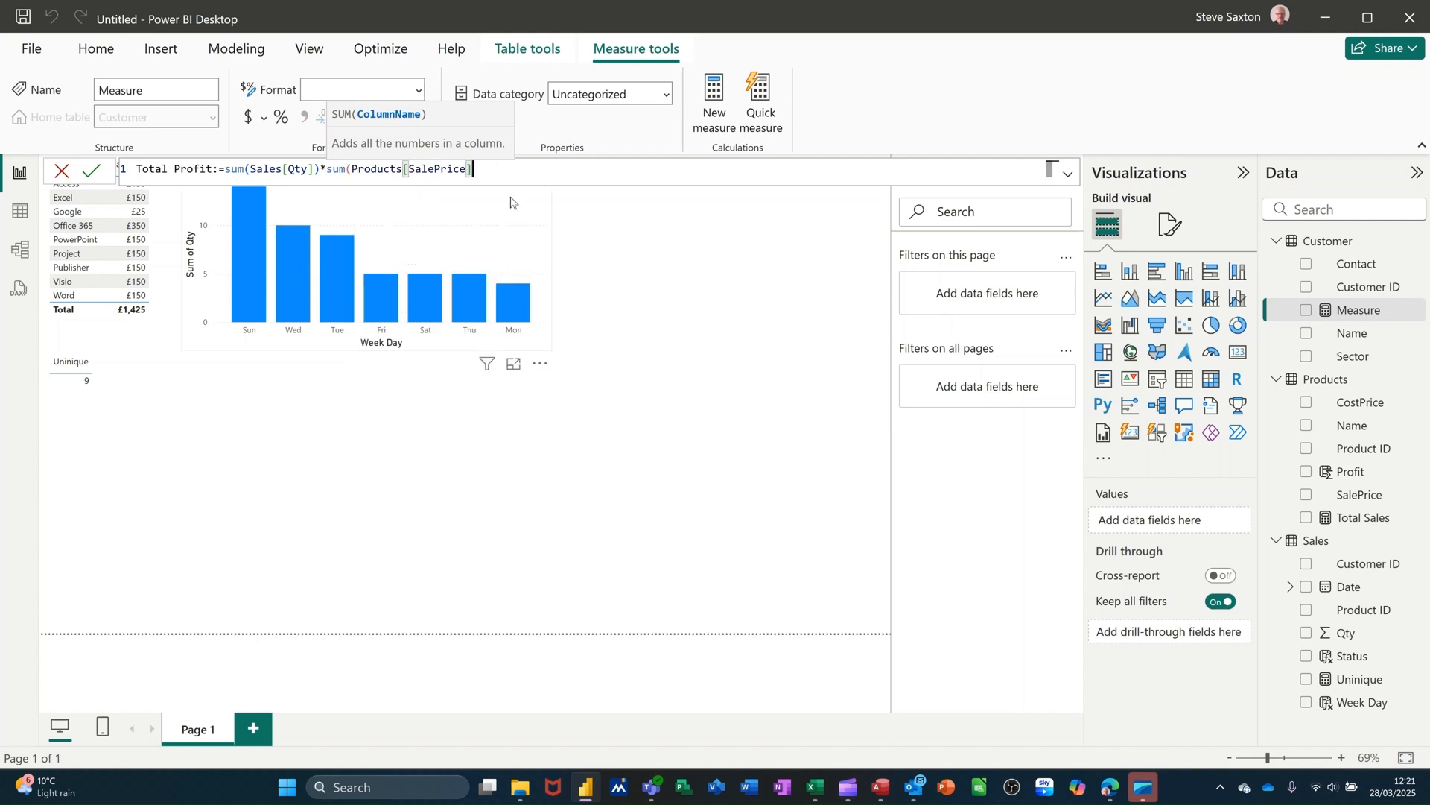
type(")")
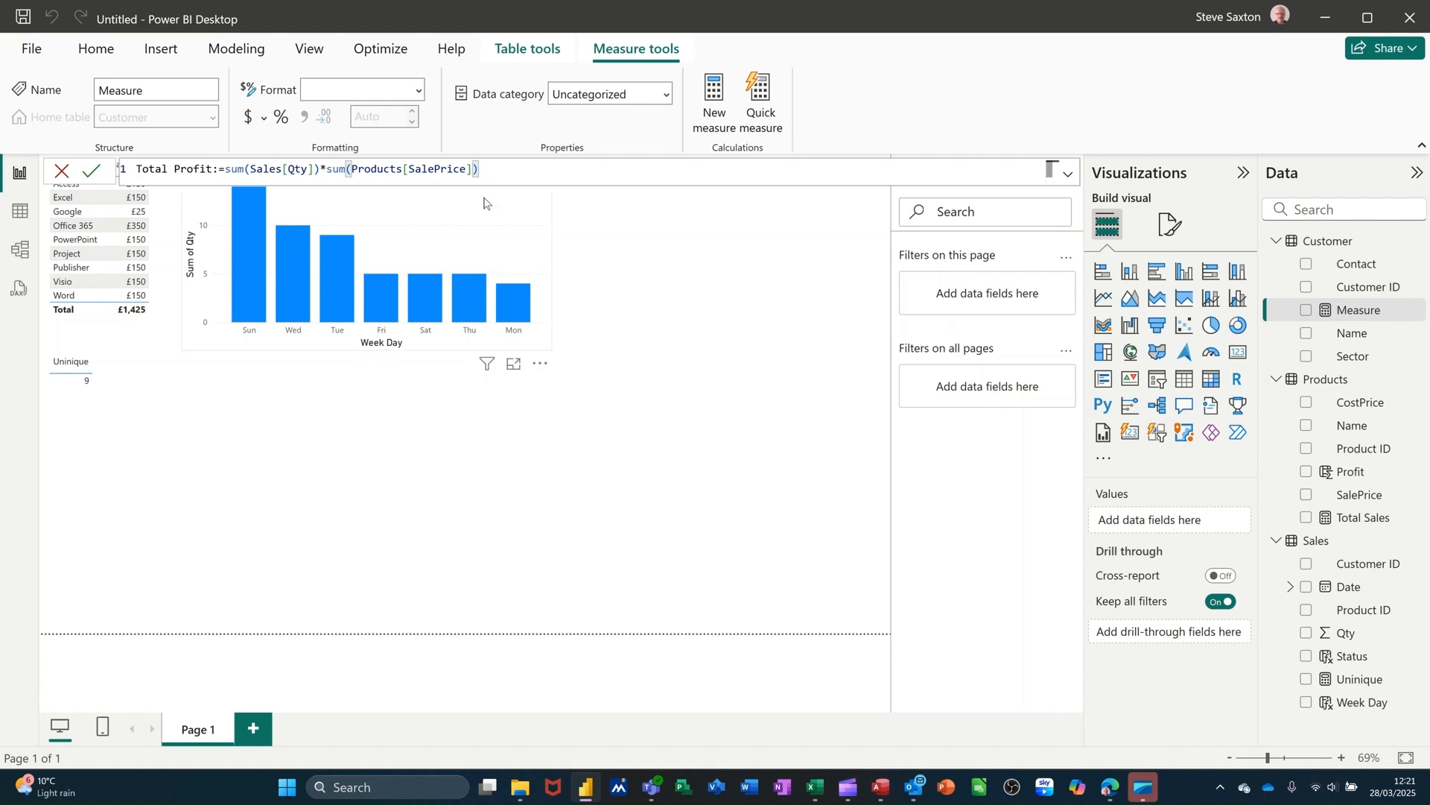
key("Return")
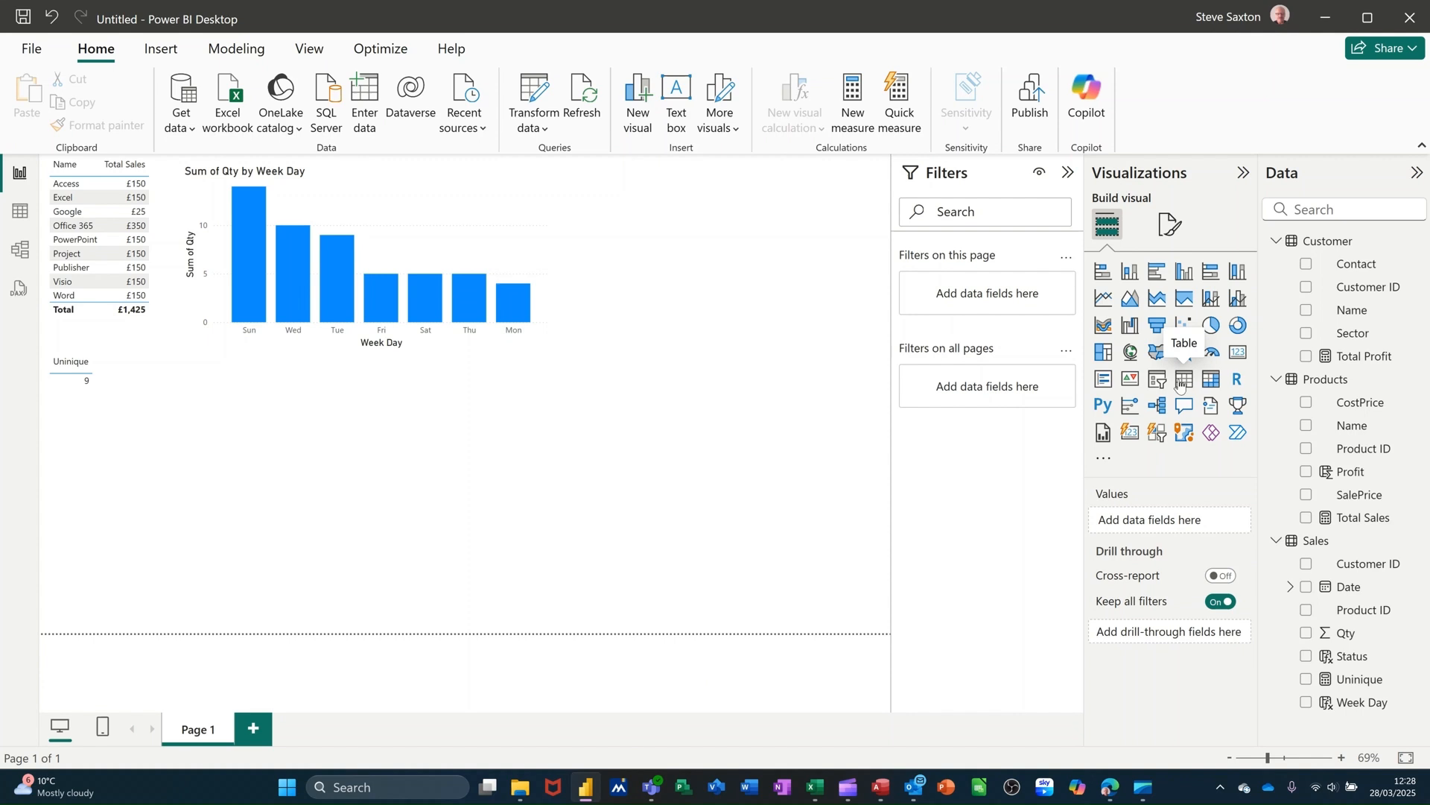
Add an enlarged table visual beside the column chart showing the Customer table's Name and the Total Profit measure
left_click(1182, 380)
left_click_drag(214, 488, 756, 302)
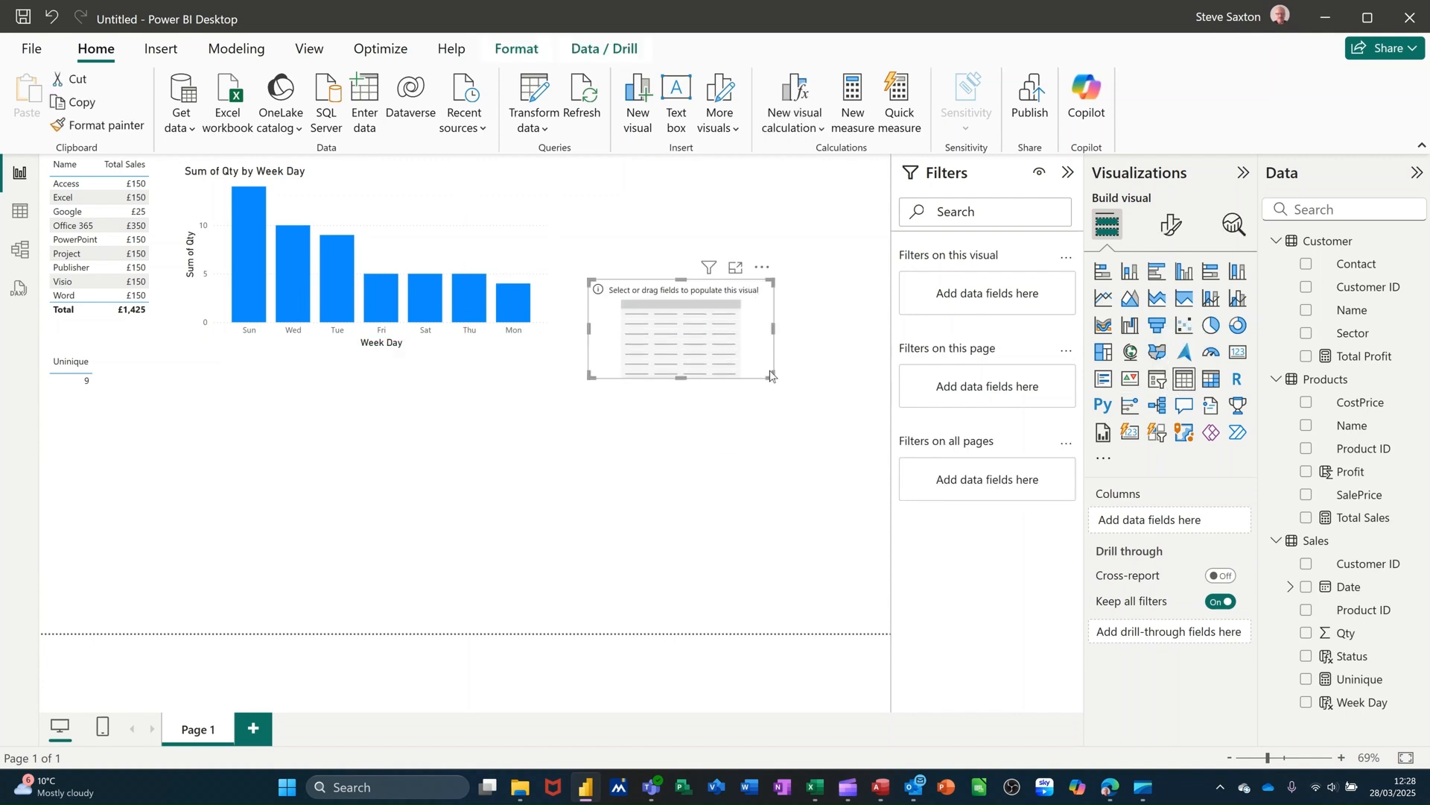
left_click_drag(772, 376, 838, 512)
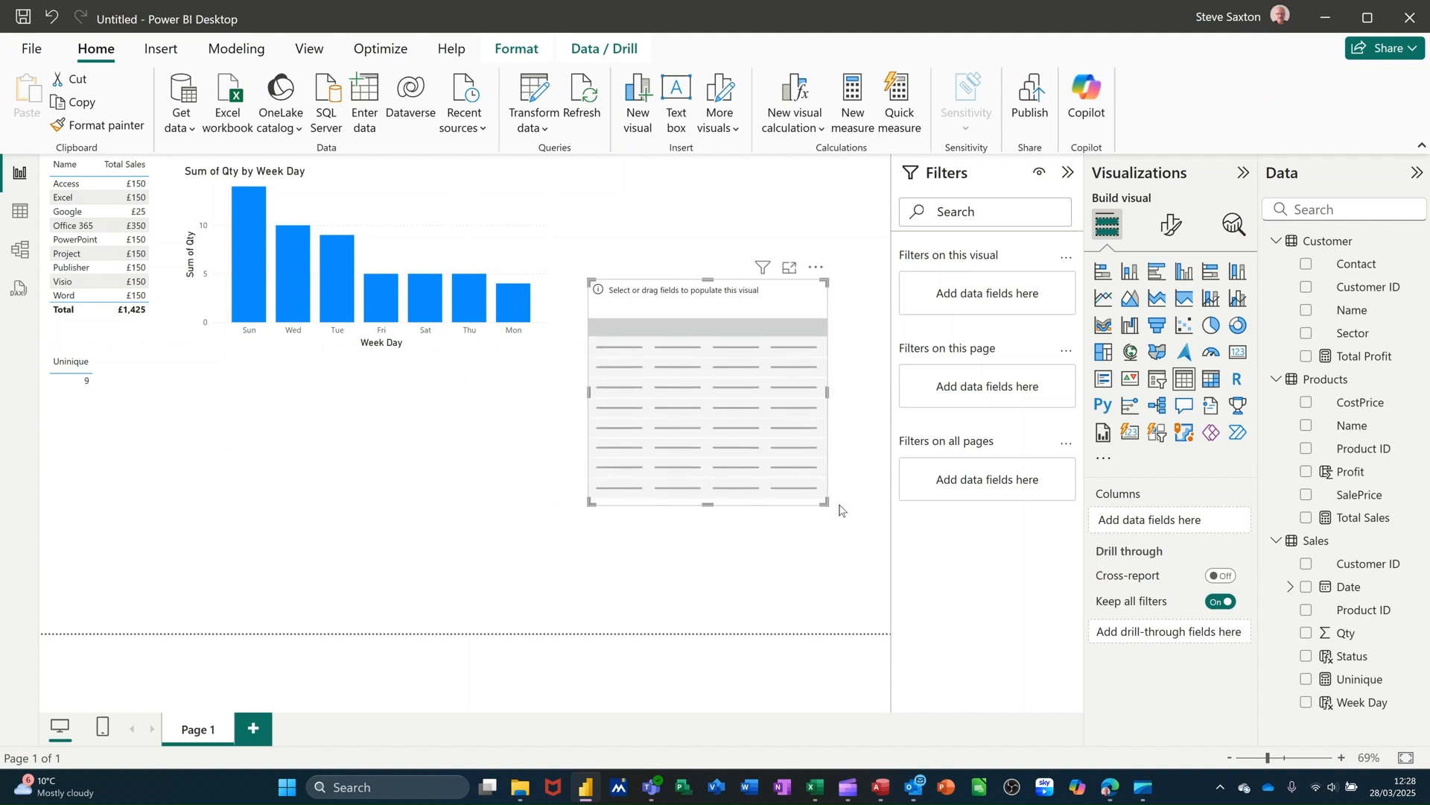
left_click(1305, 311)
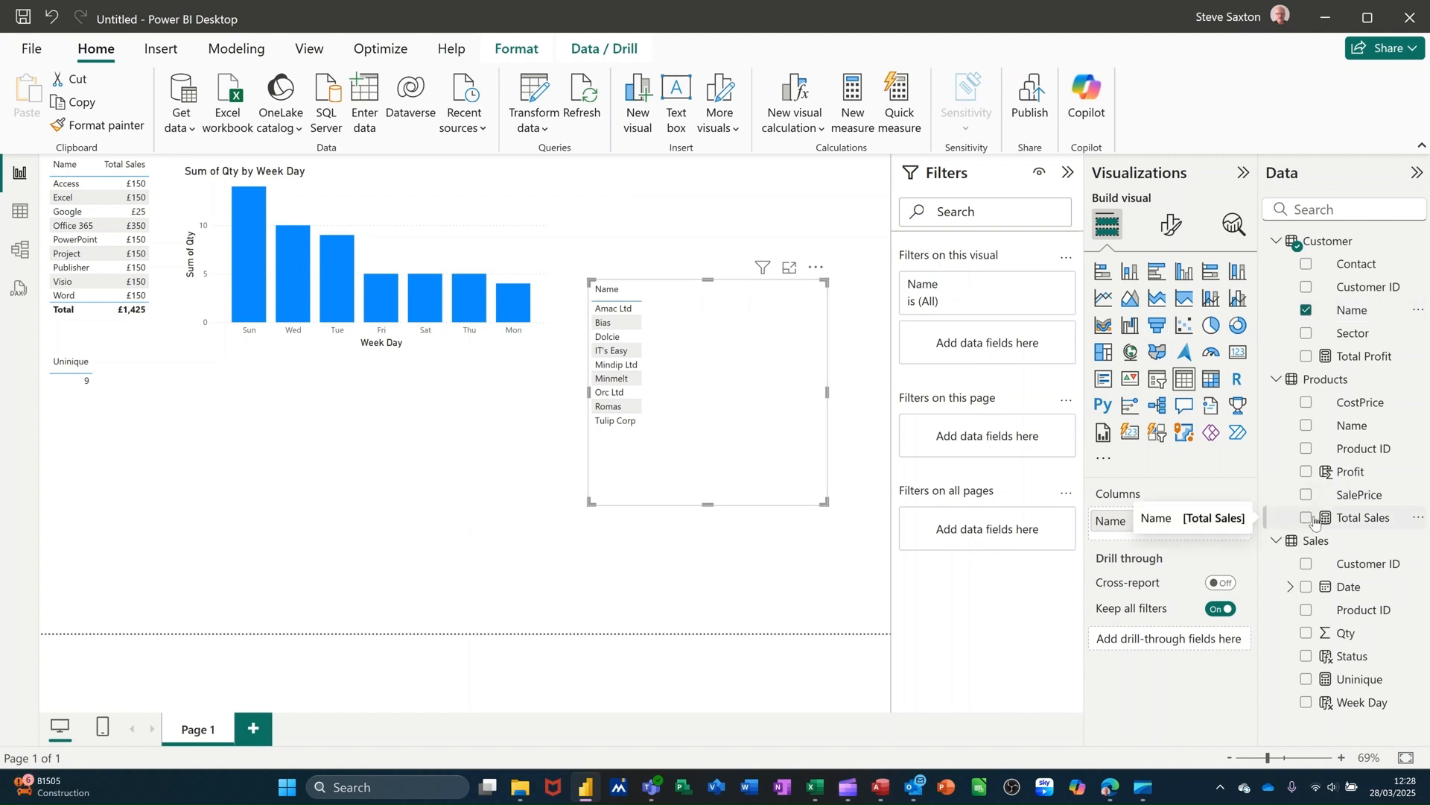
left_click(1307, 358)
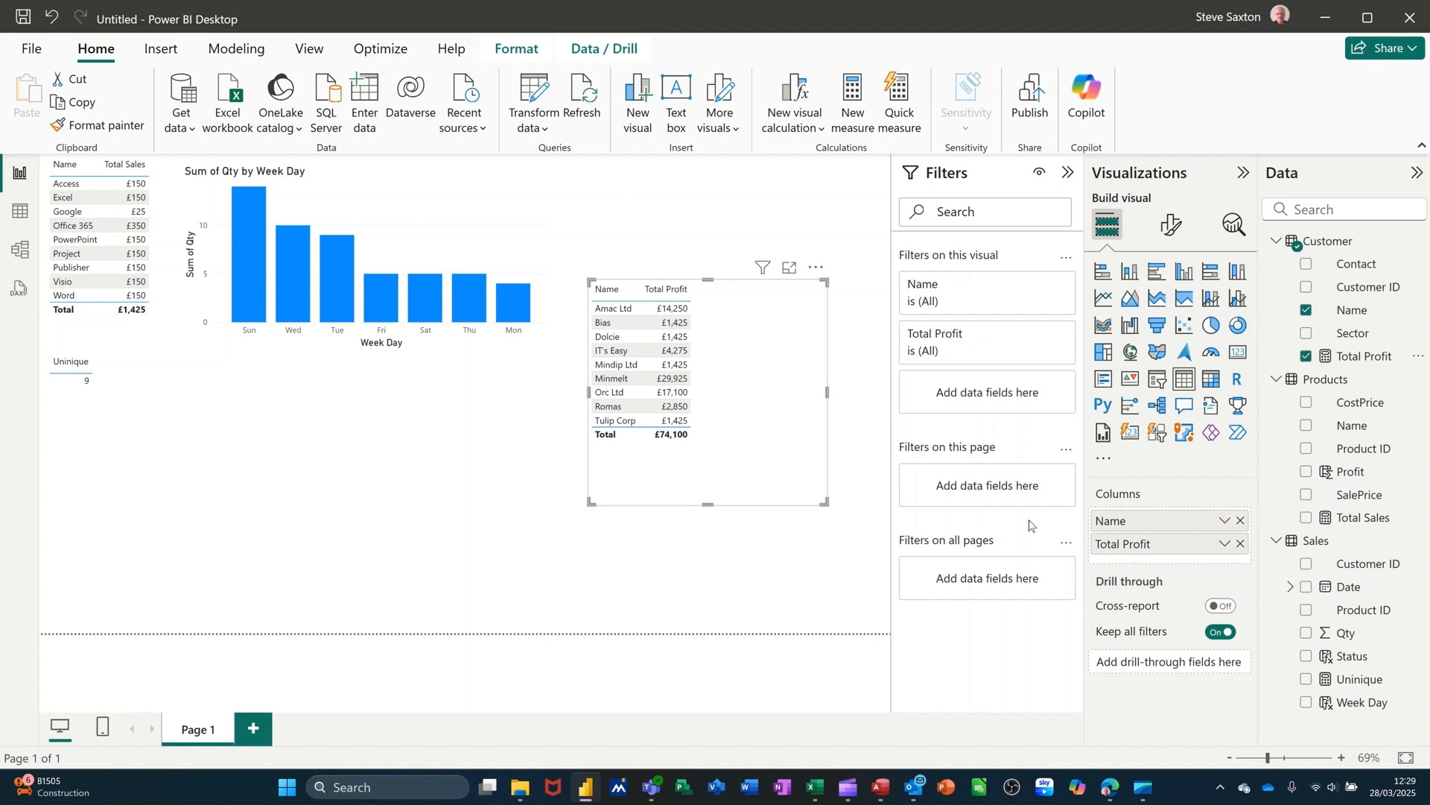
Remove the customer Name column from the Total Profit table, then add it back ahead of Total Profit
left_click(1061, 519)
left_click(1305, 310)
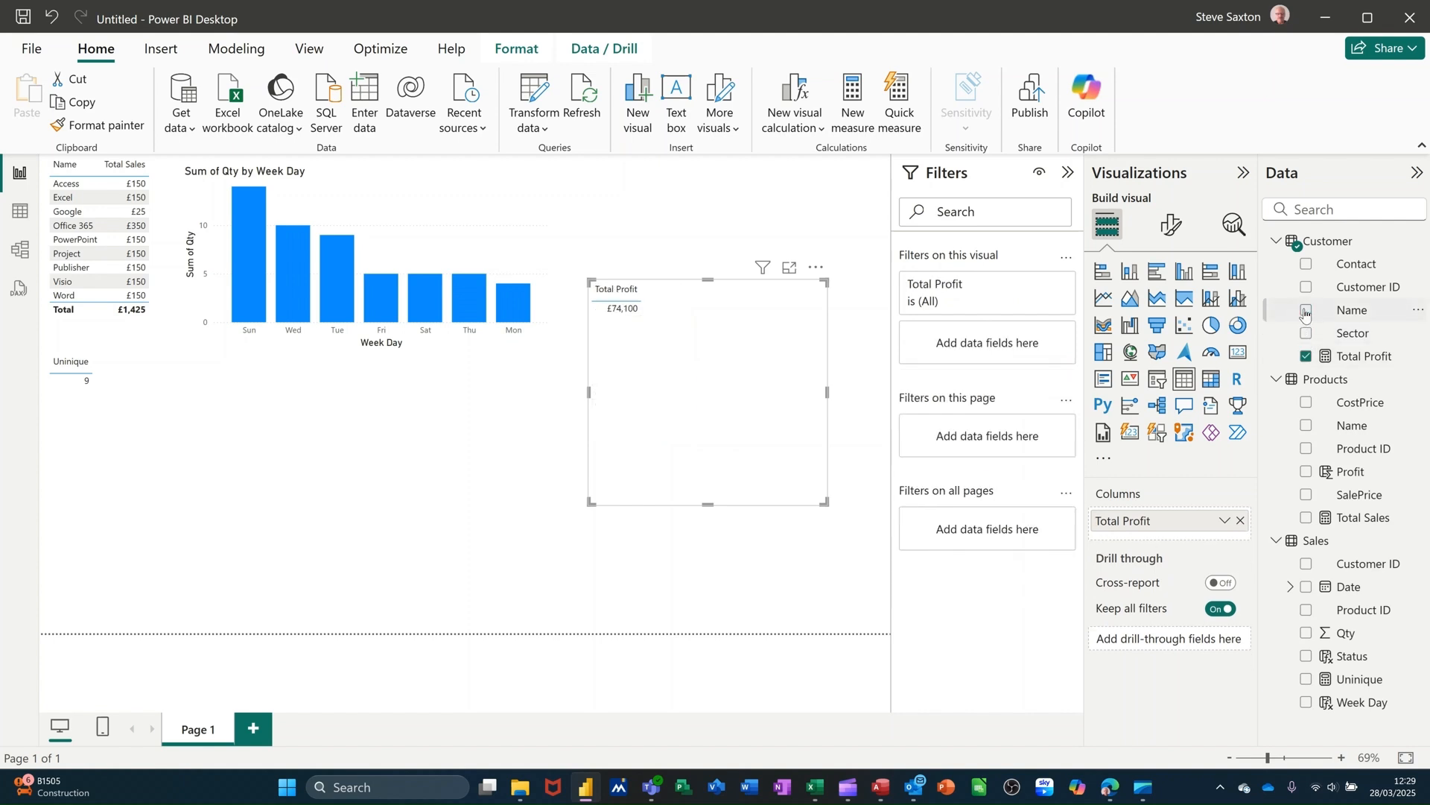
left_click(1305, 311)
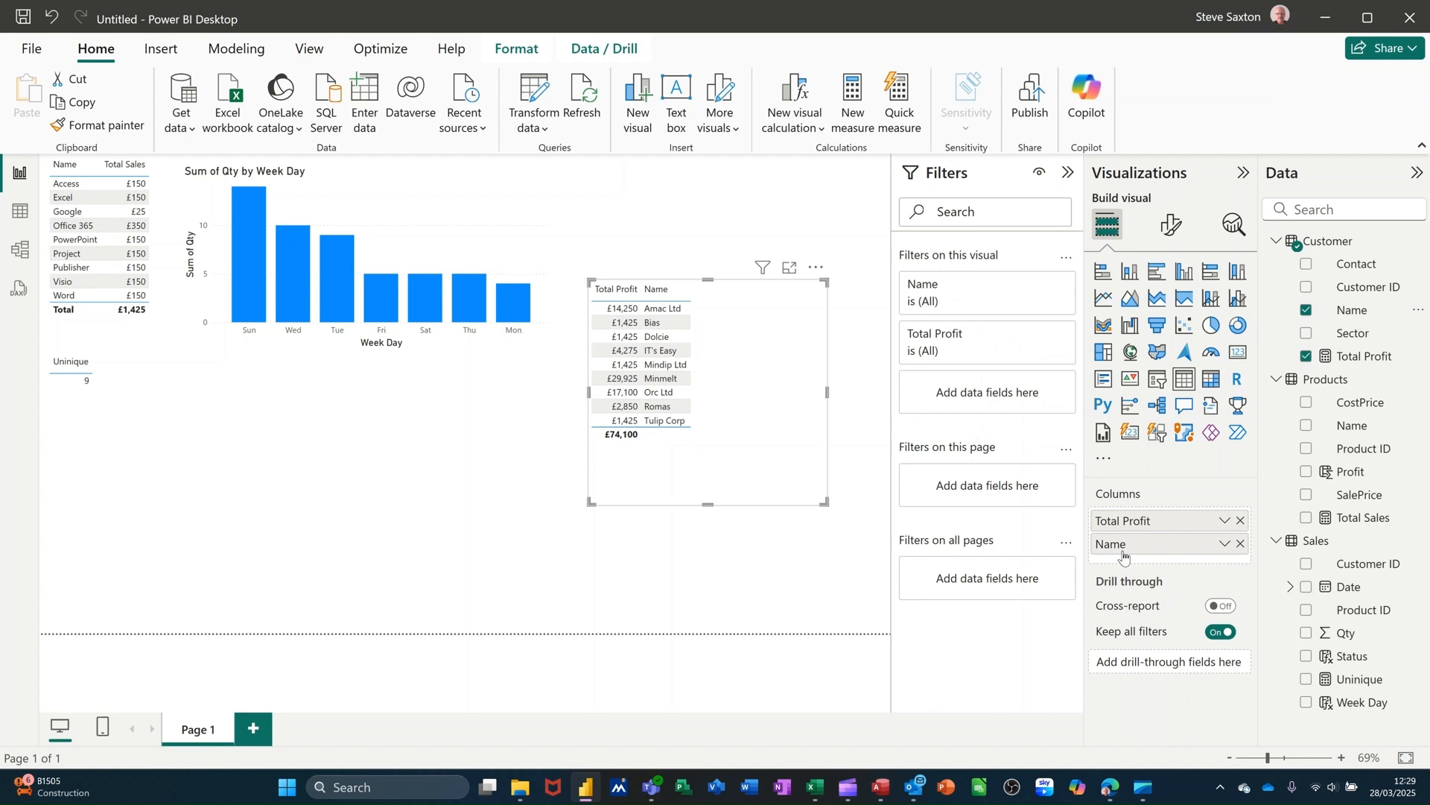
left_click_drag(1128, 522, 1130, 550)
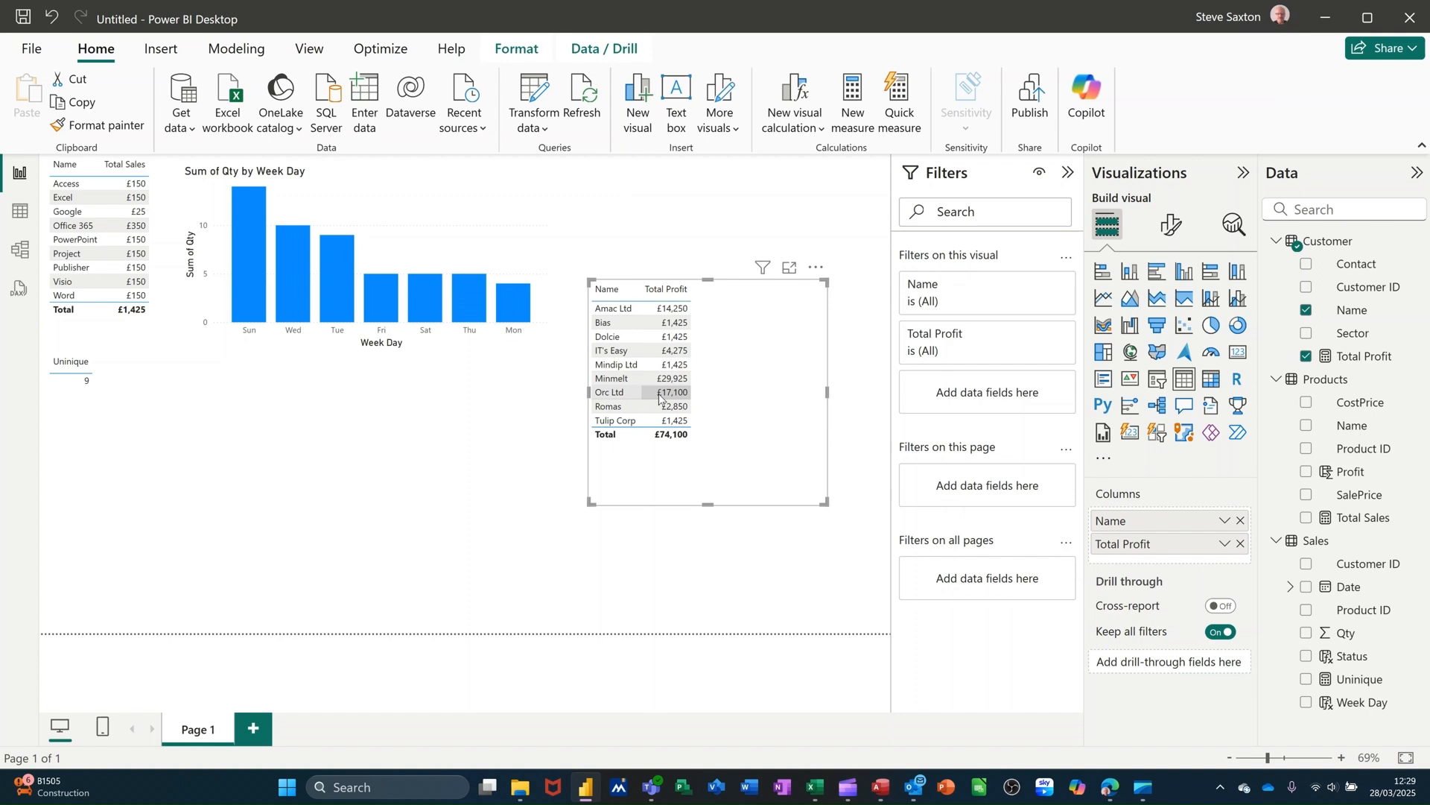
Replace the customer Name with the Products table's Name as first column in the Total Profit table and move the visual up beside the chart
left_click(1307, 313)
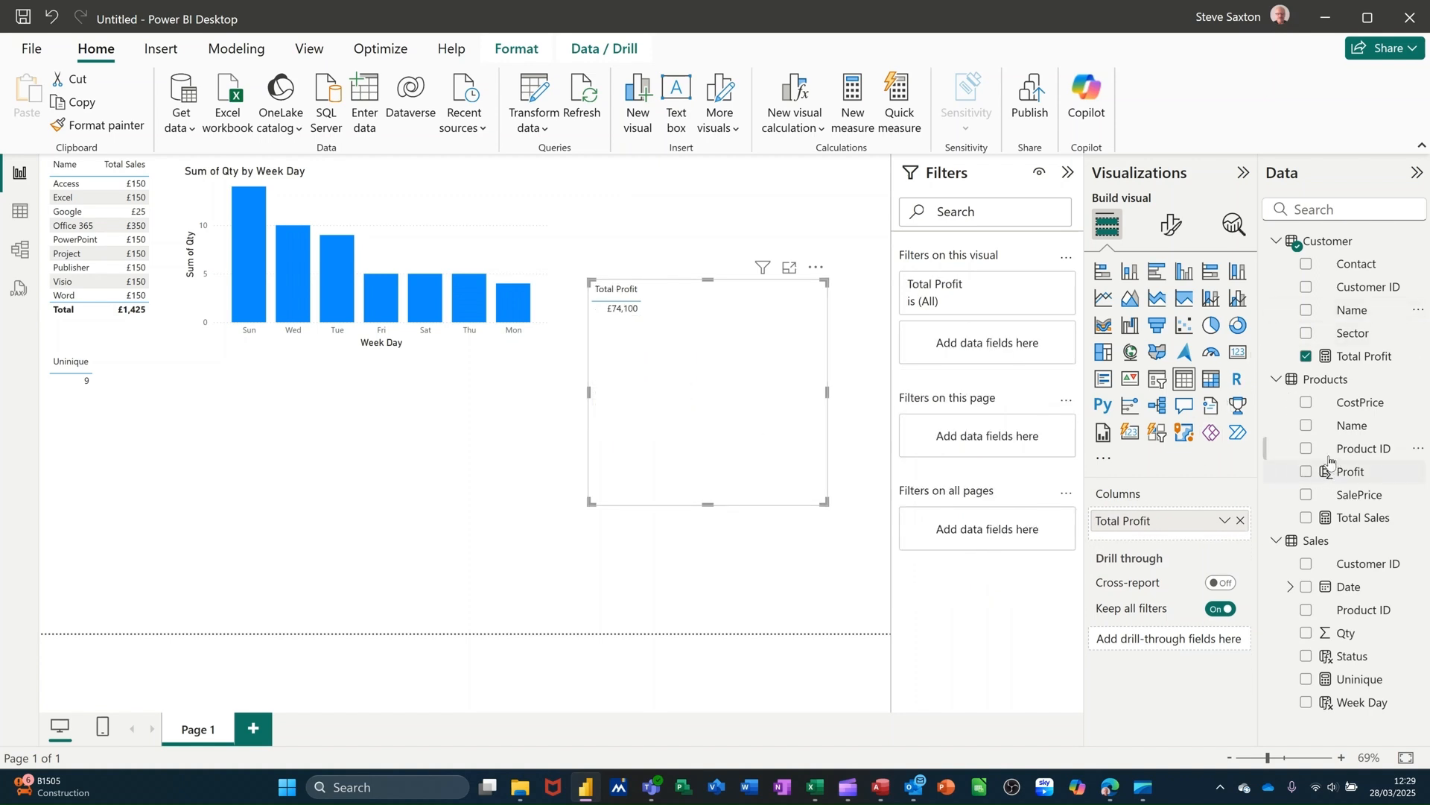
left_click(1307, 425)
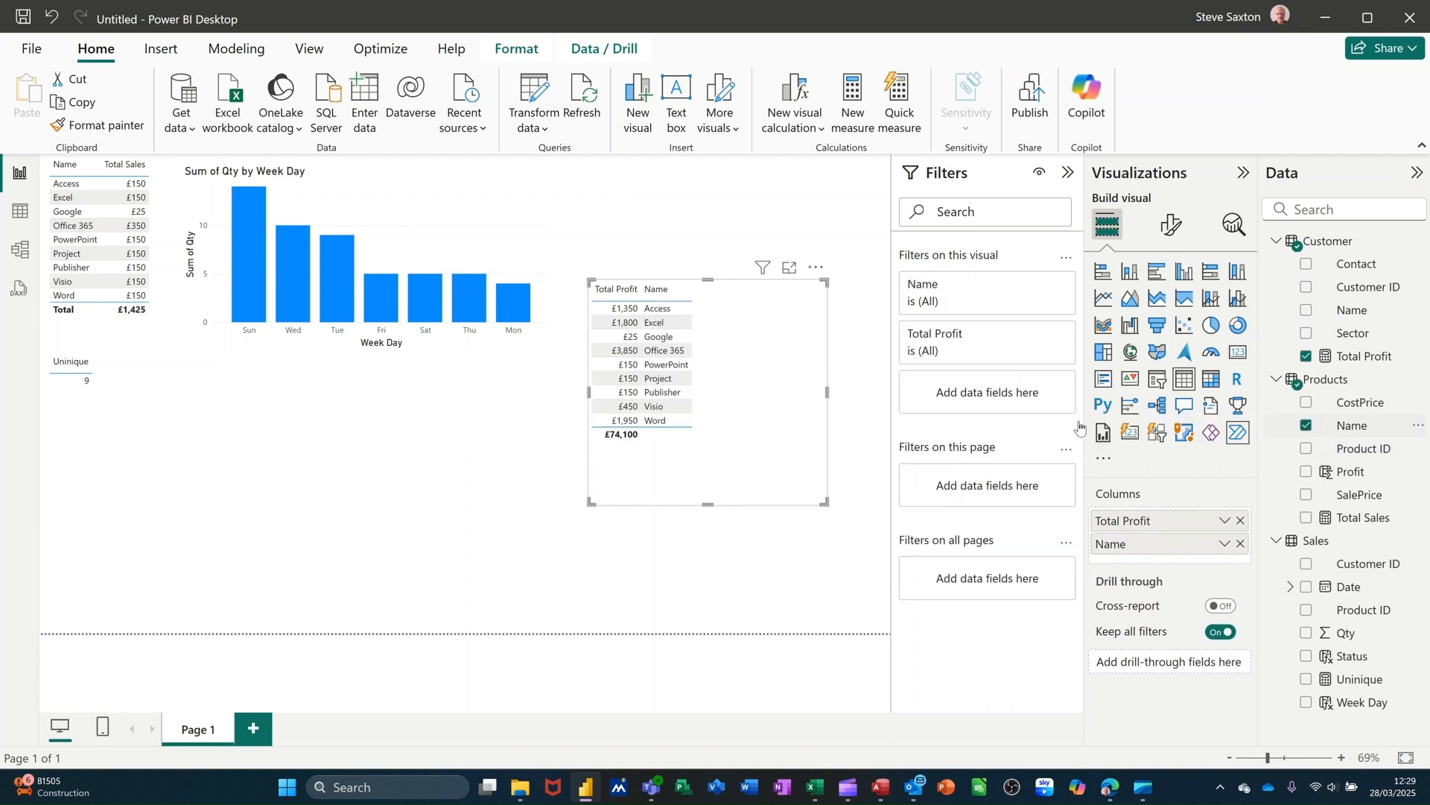
left_click_drag(1138, 521, 1124, 553)
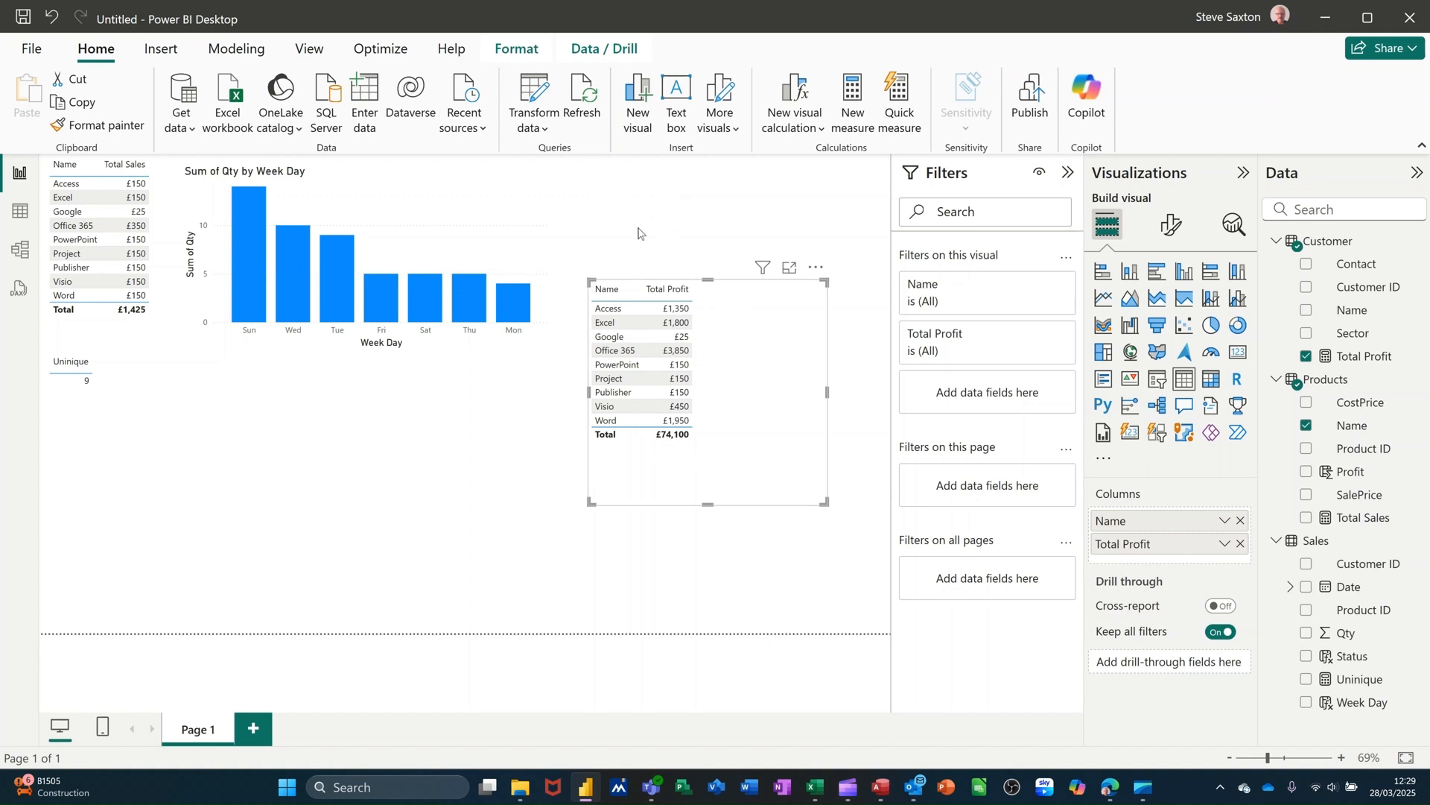
left_click_drag(740, 304, 715, 217)
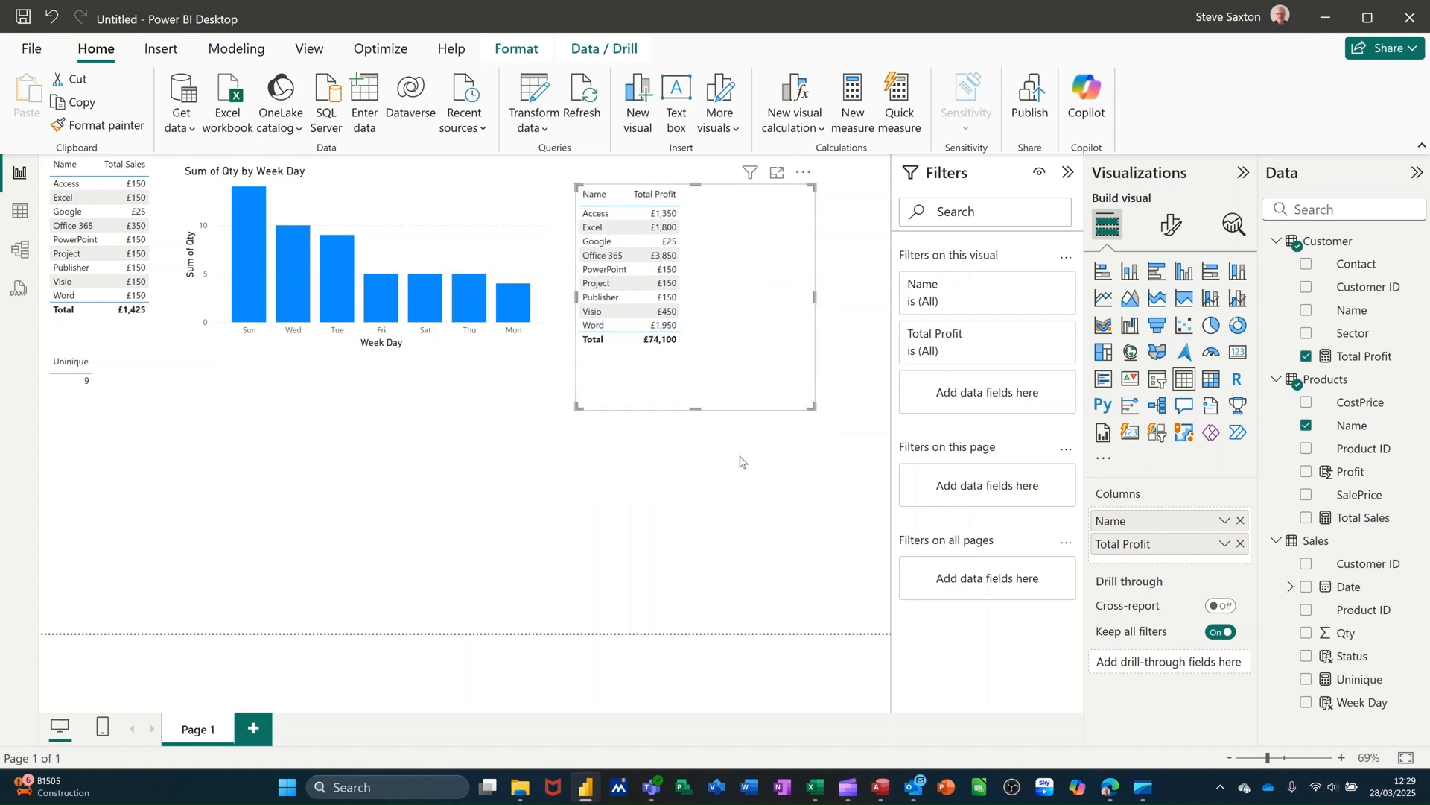